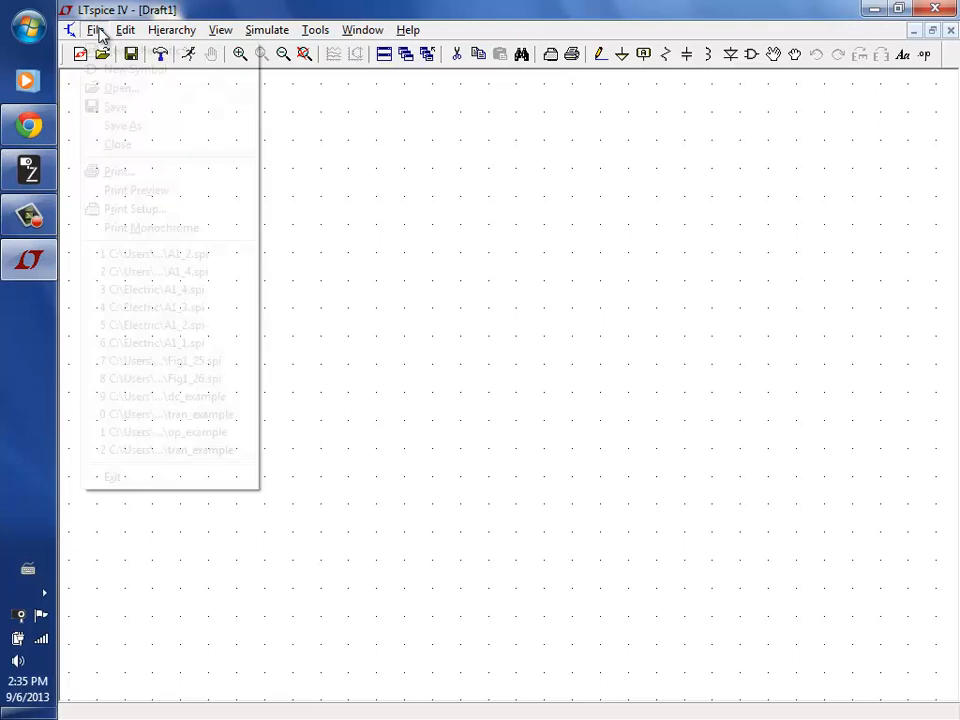
Start saving the draft schematic under a new name and rename the EE220D_v1 folder on the Desktop to EE220D_v2
{"action": "left_click", "coordinate": [118, 126]}
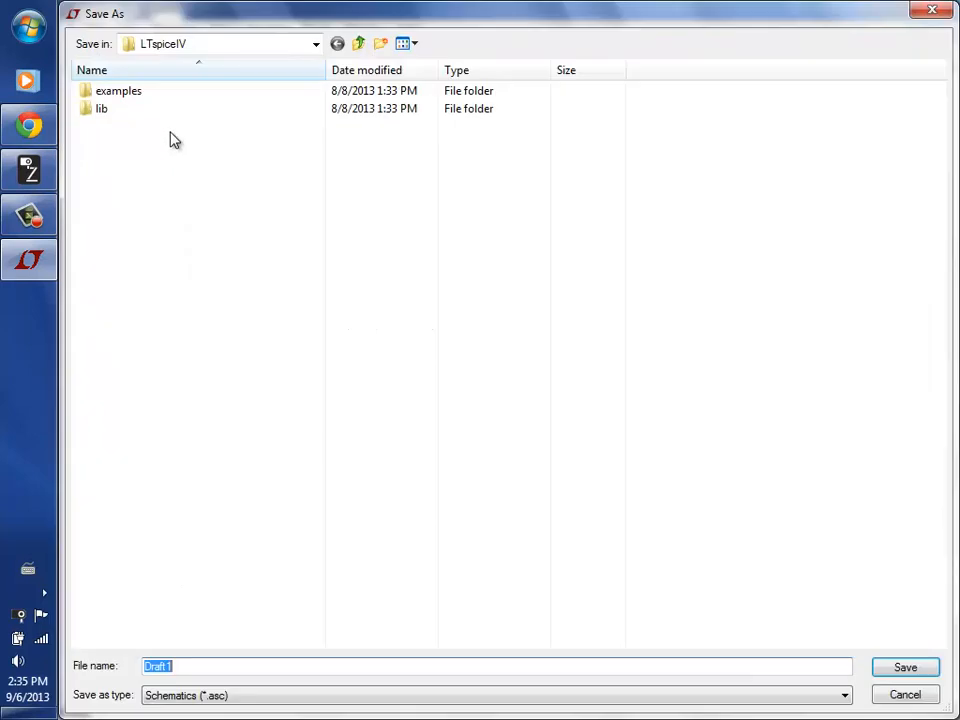
{"action": "left_click", "coordinate": [314, 46]}
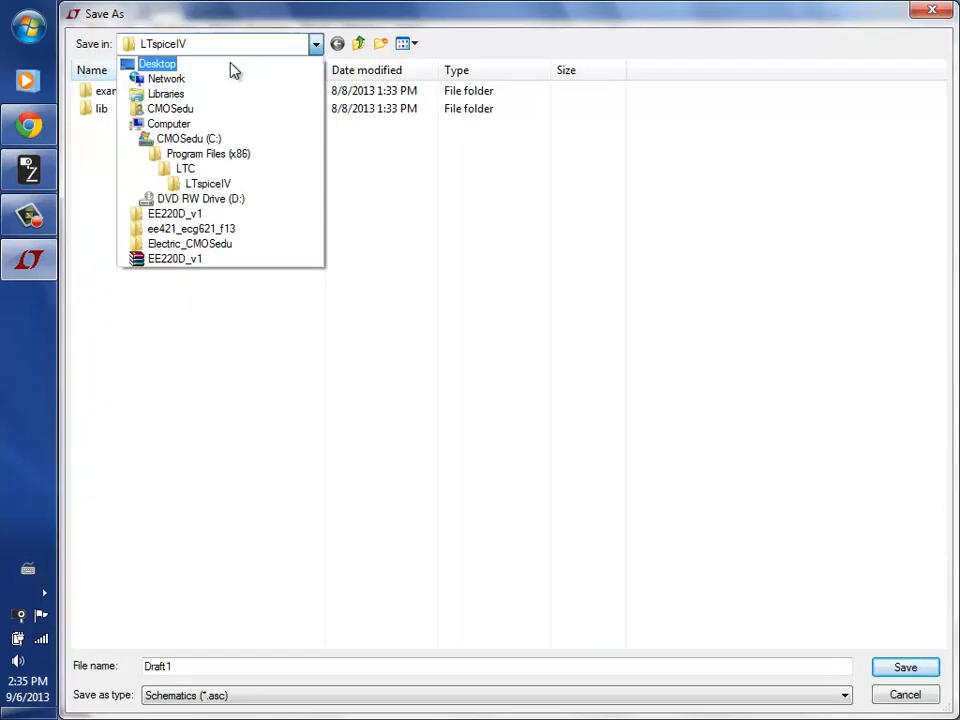
{"action": "left_click", "coordinate": [160, 65]}
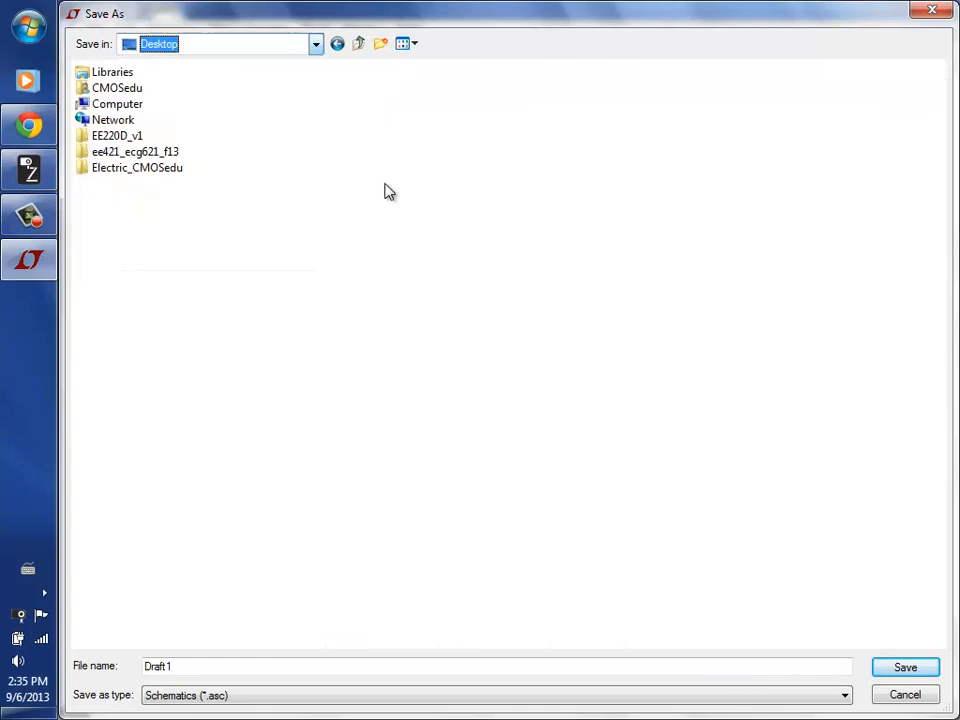
{"action": "left_click", "coordinate": [89, 138]}
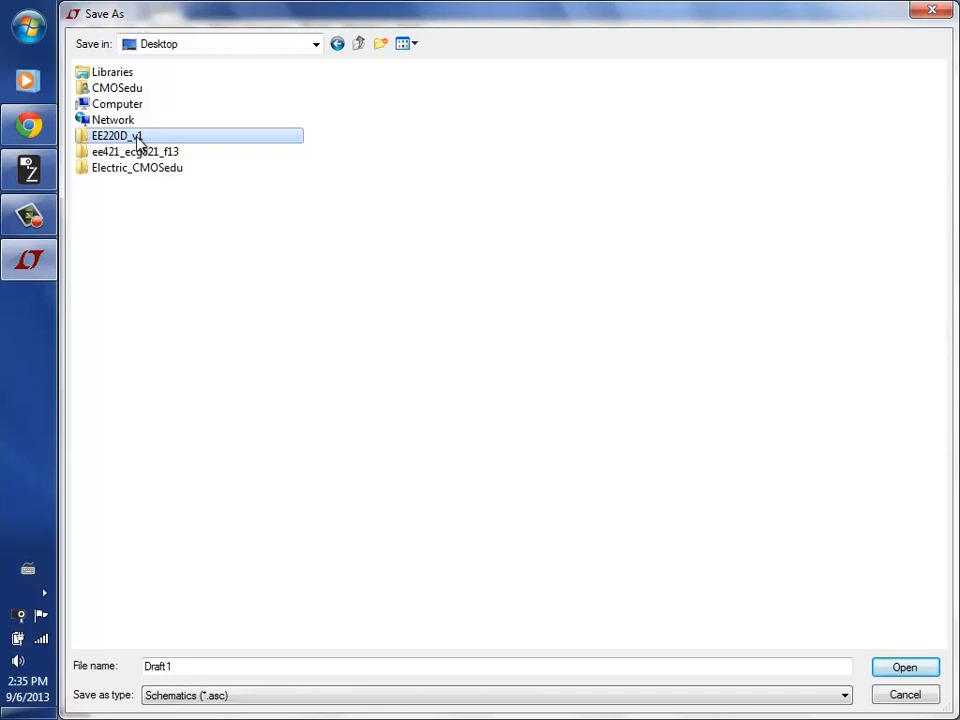
{"action": "right_click", "coordinate": [138, 143]}
{"action": "left_click", "coordinate": [293, 528]}
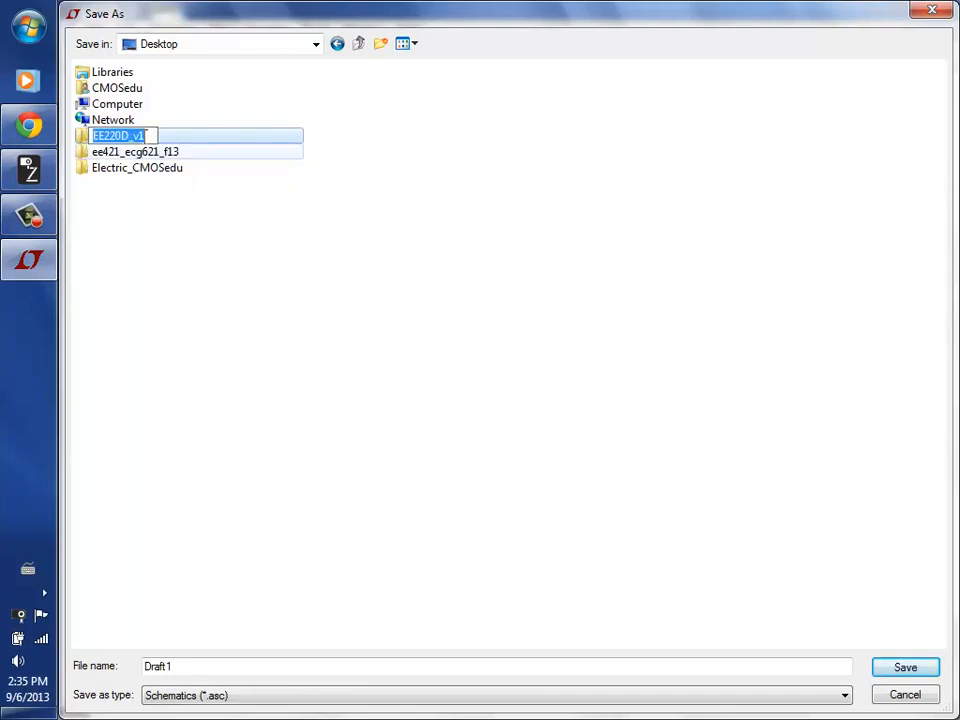
{"action": "key", "text": "Right"}
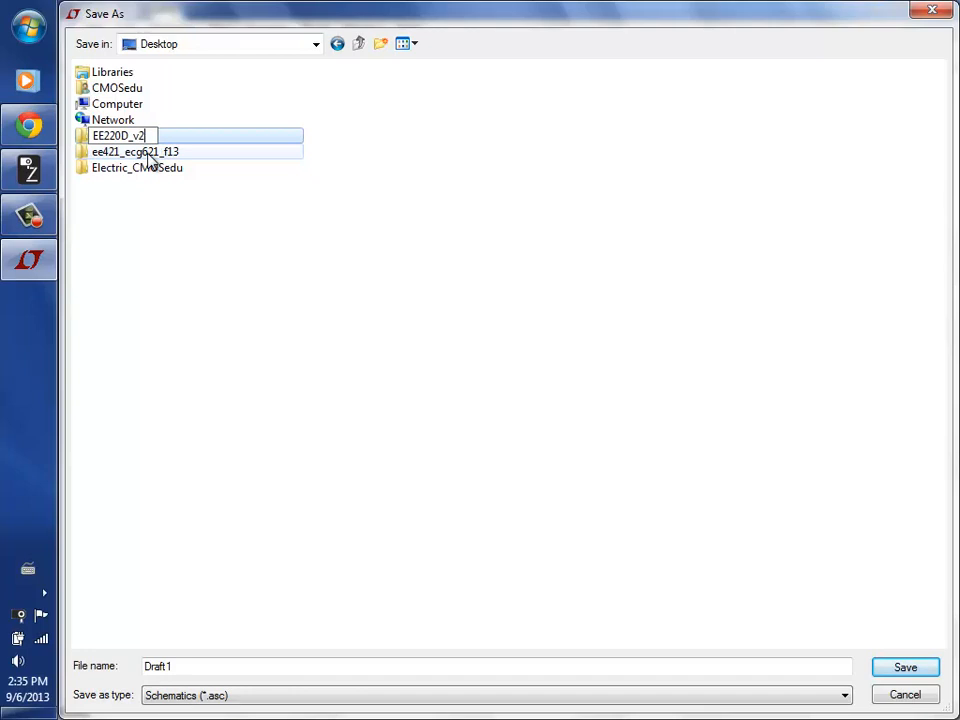
{"action": "type", "text": "2"}
{"action": "key", "text": "Return"}
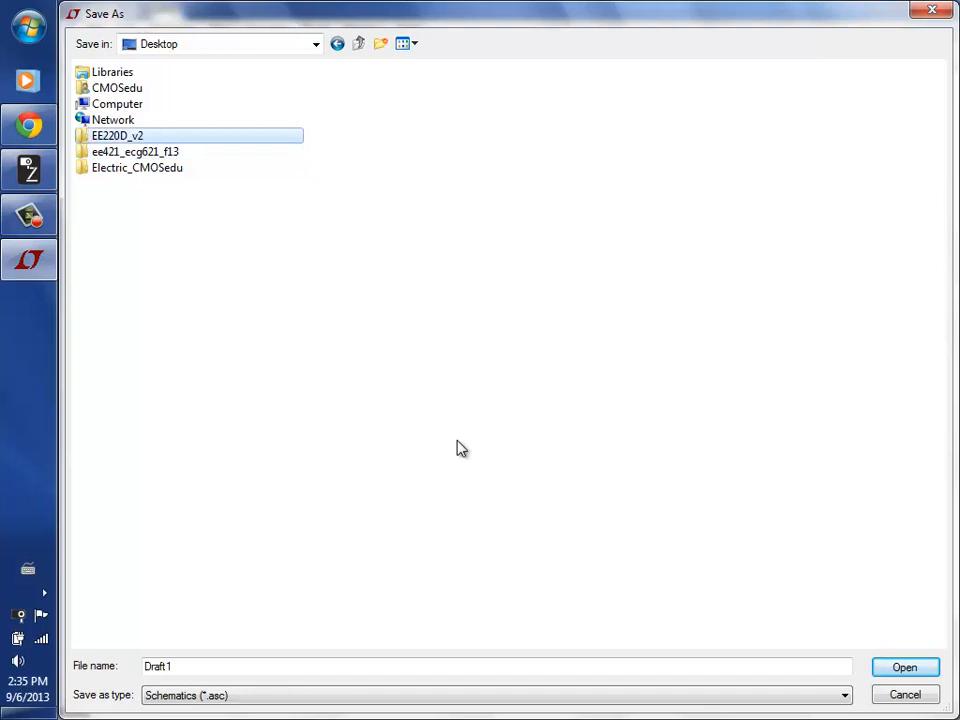
Save the schematic as ohms_law in the EE220D_v2 folder
{"action": "double_click", "coordinate": [124, 135]}
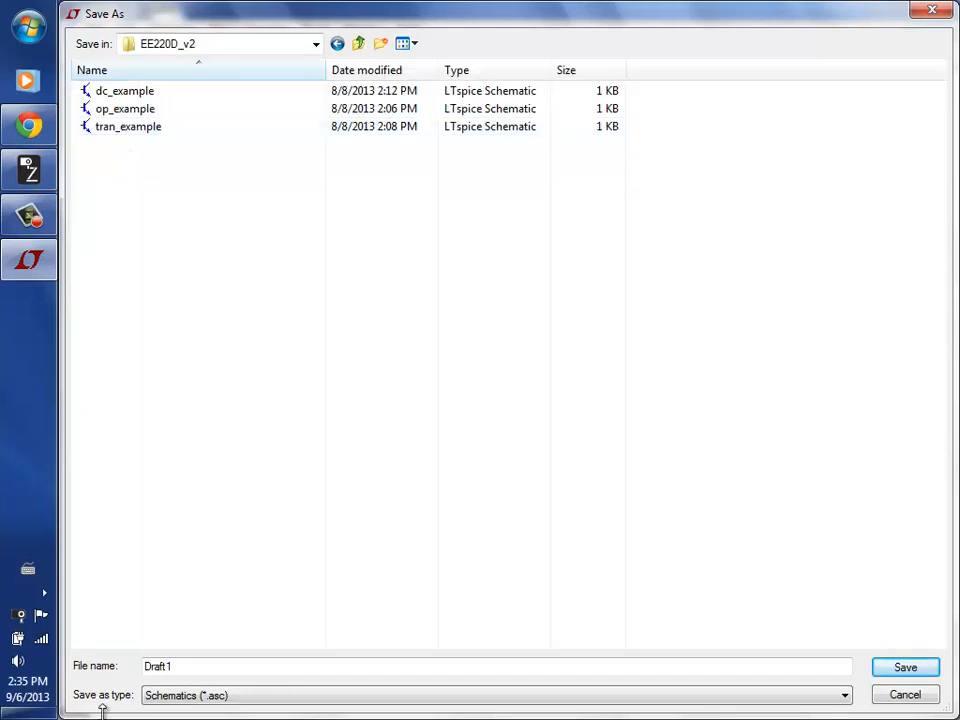
{"action": "left_click", "coordinate": [232, 663]}
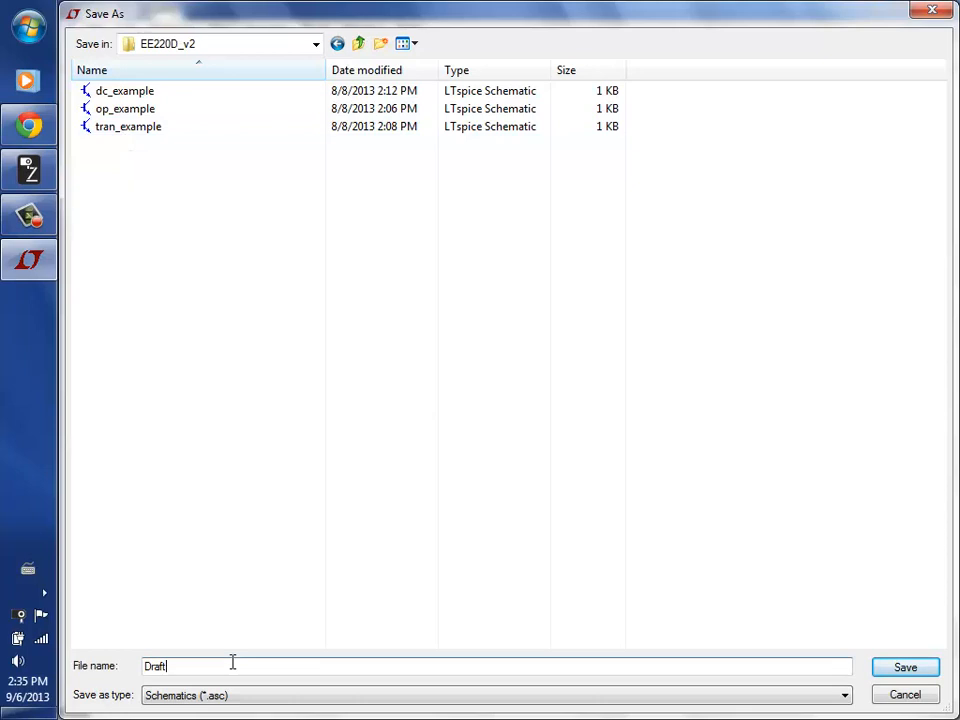
{"action": "type", "text": "ohms_law"}
{"action": "key", "text": "Return"}
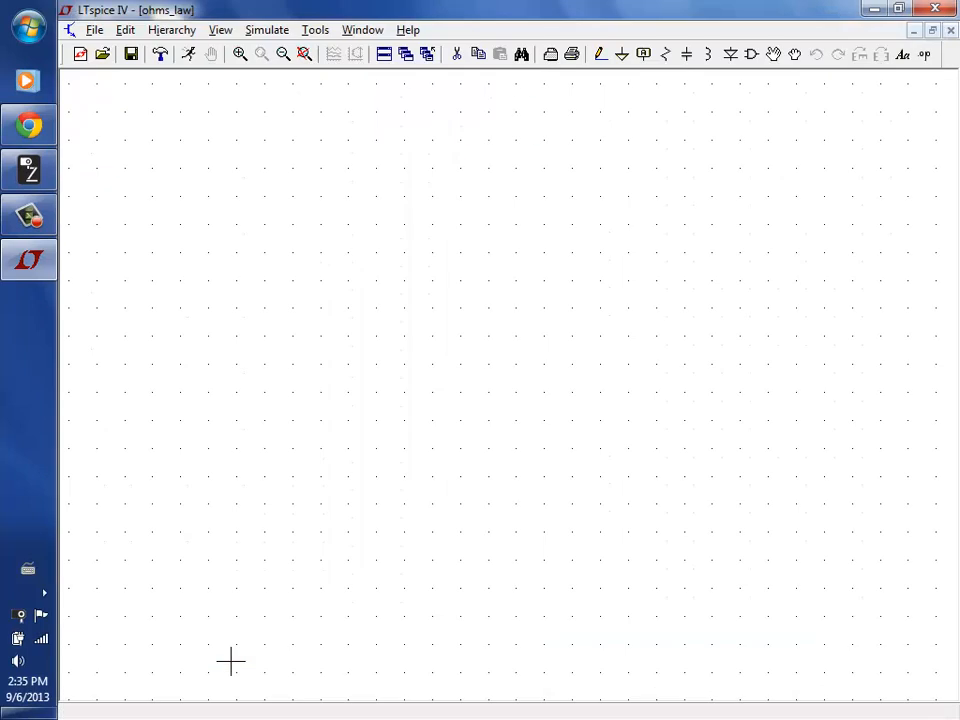
Place a vertical resistor on the schematic and an upright voltage source level with it on its left side
{"action": "left_click", "coordinate": [666, 55]}
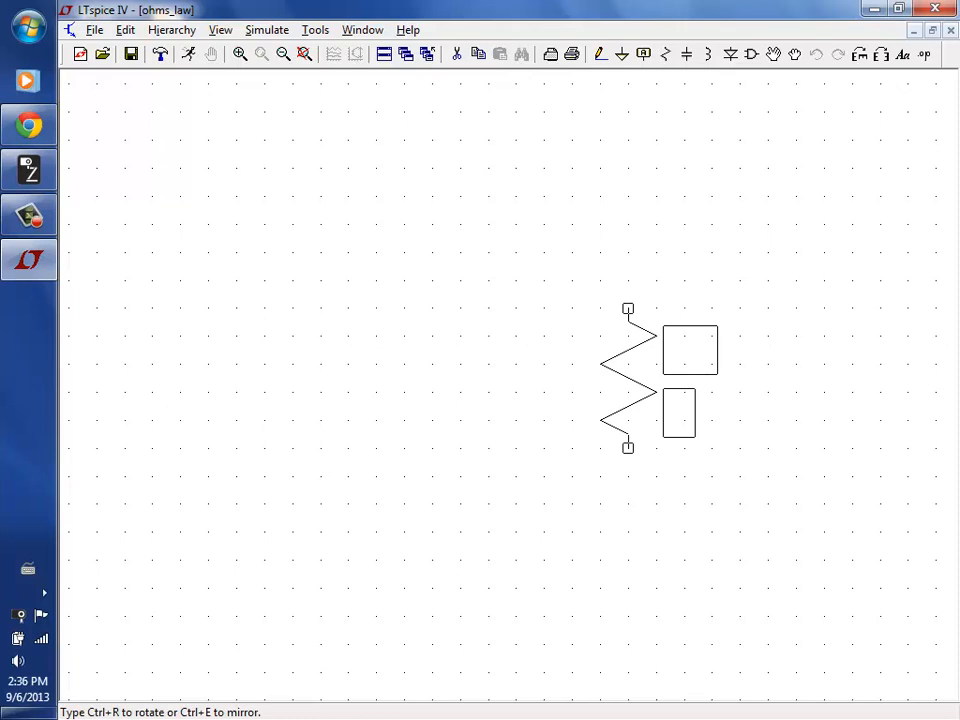
{"action": "left_click", "coordinate": [628, 308]}
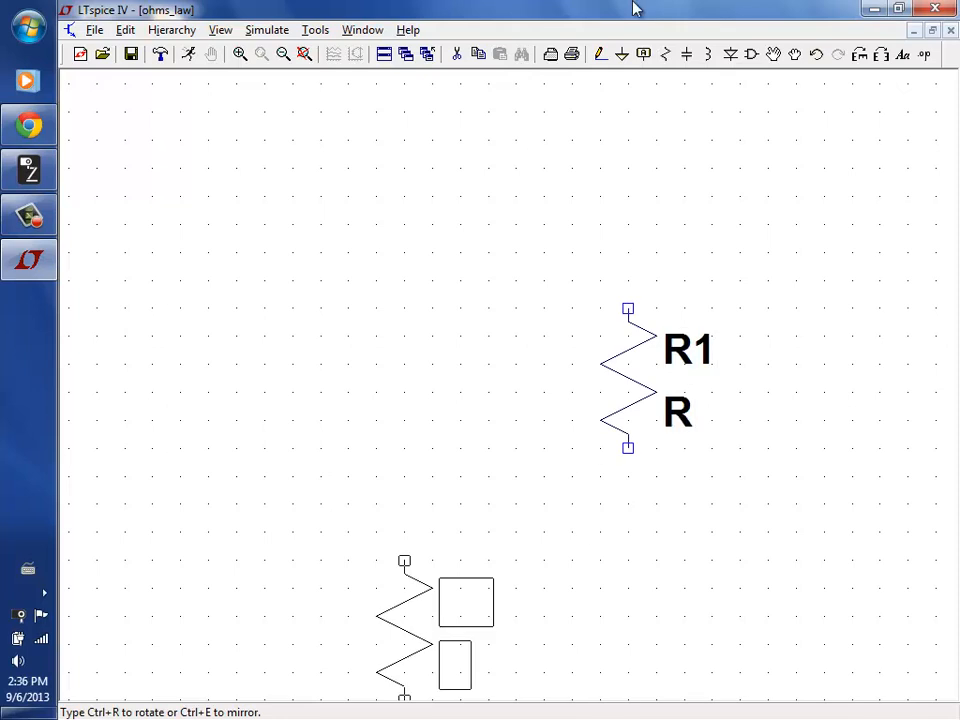
{"action": "left_click", "coordinate": [753, 56]}
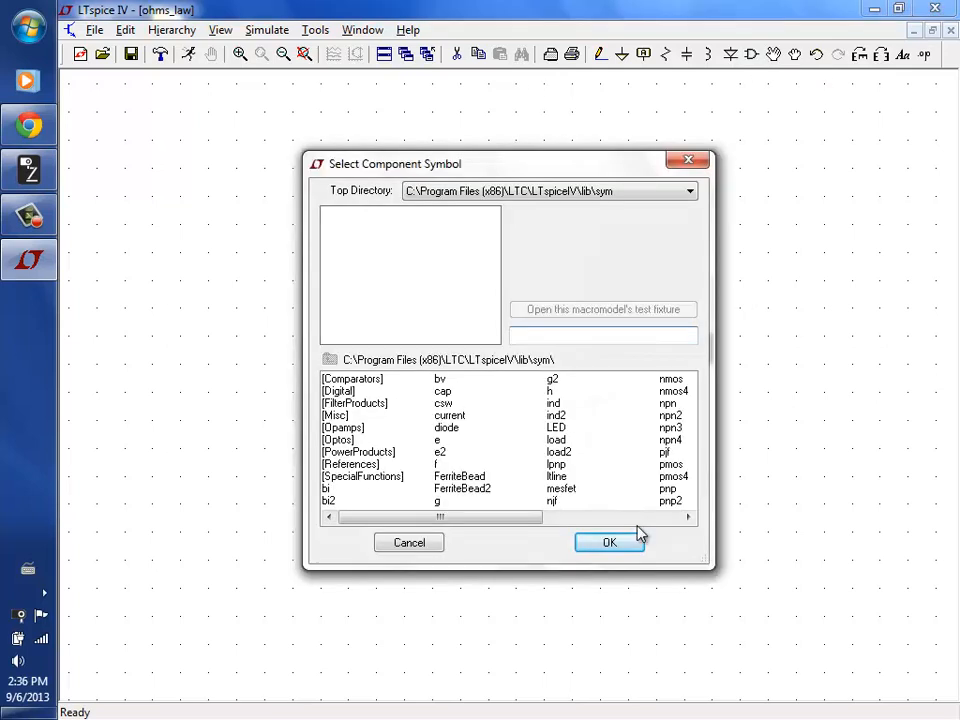
{"action": "left_click", "coordinate": [638, 517]}
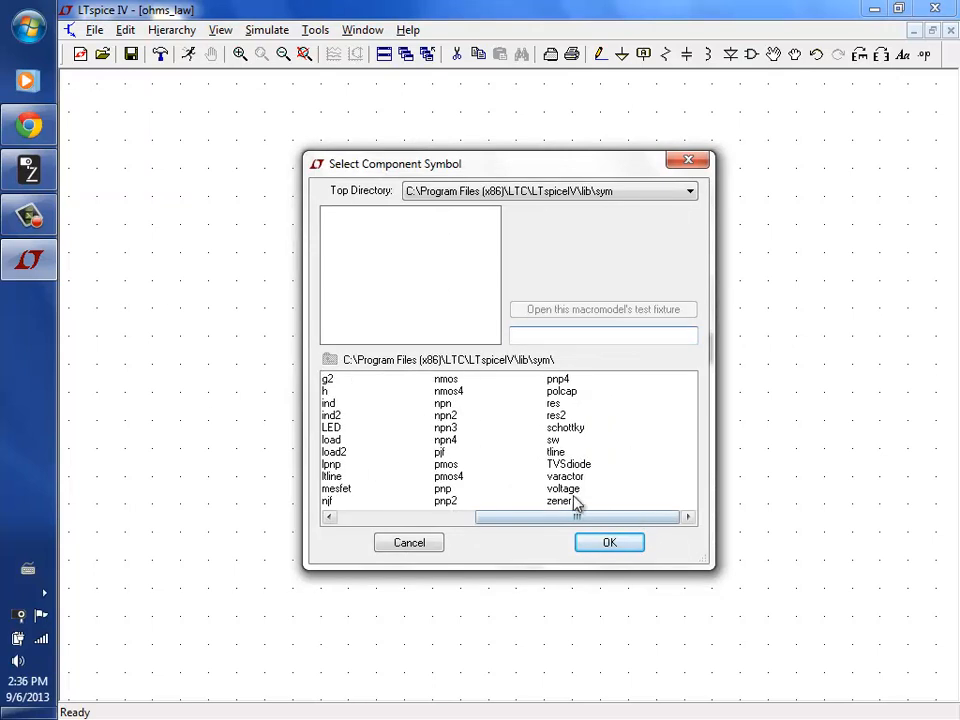
{"action": "left_click", "coordinate": [576, 490]}
{"action": "left_click", "coordinate": [618, 542]}
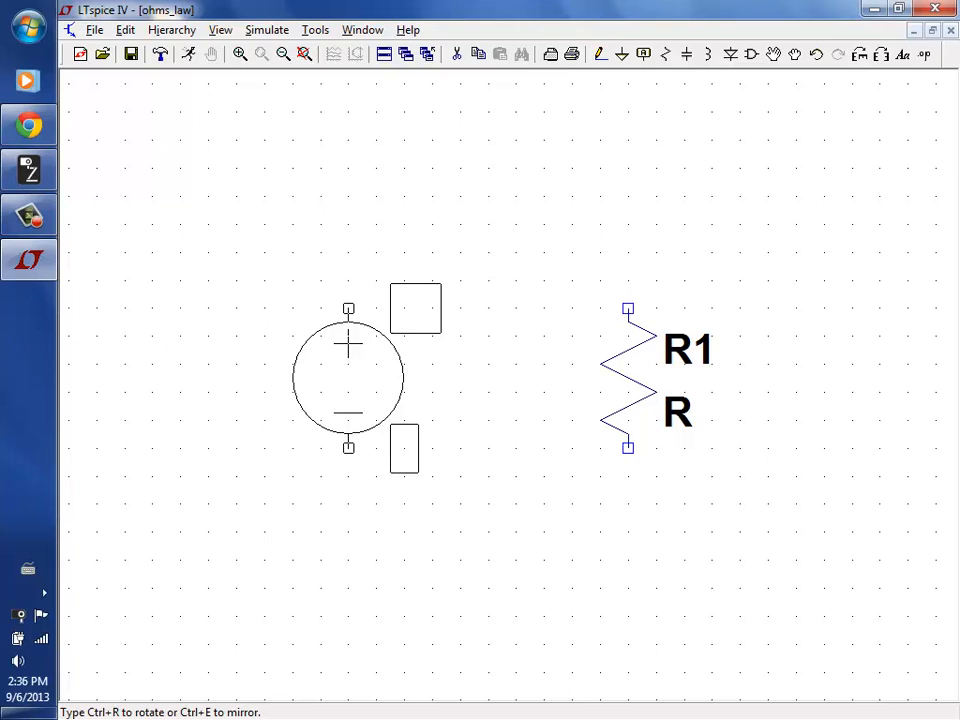
{"action": "key", "text": "ctrl+r"}
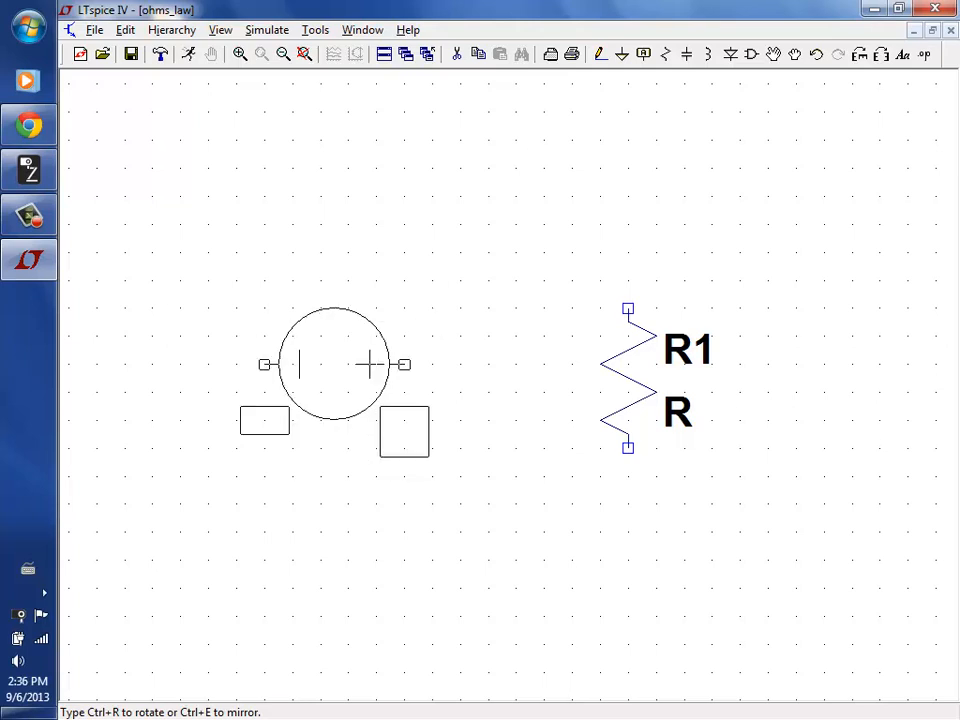
{"action": "key", "text": "ctrl+r"}
{"action": "key", "text": "ctrl+r"}
{"action": "key", "text": "ctrl+r"}
{"action": "left_click", "coordinate": [348, 345]}
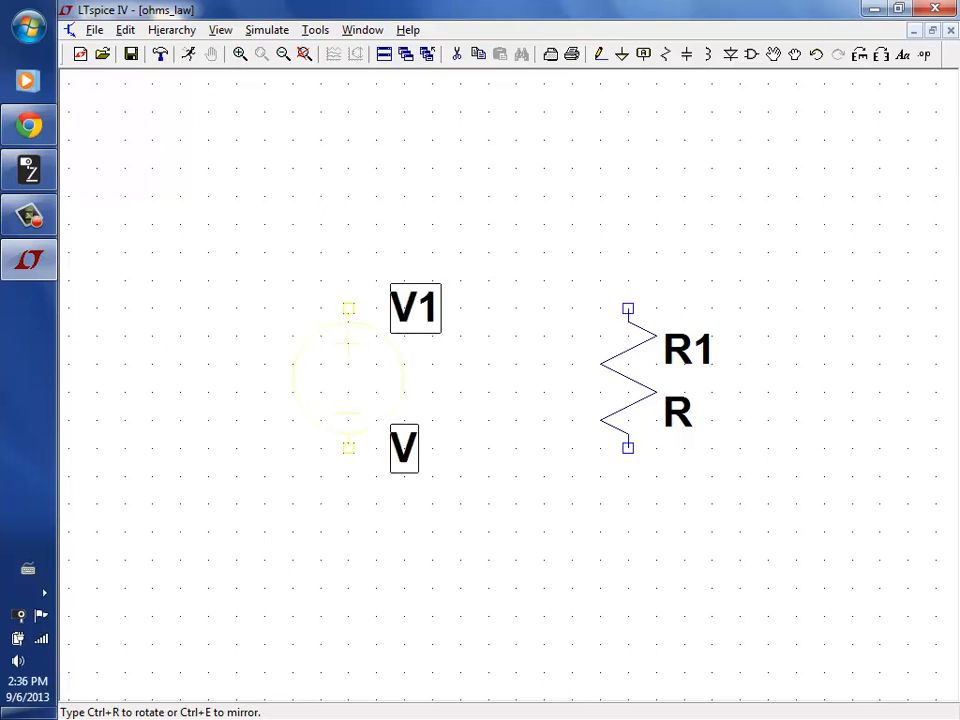
{"action": "key", "text": "Escape"}
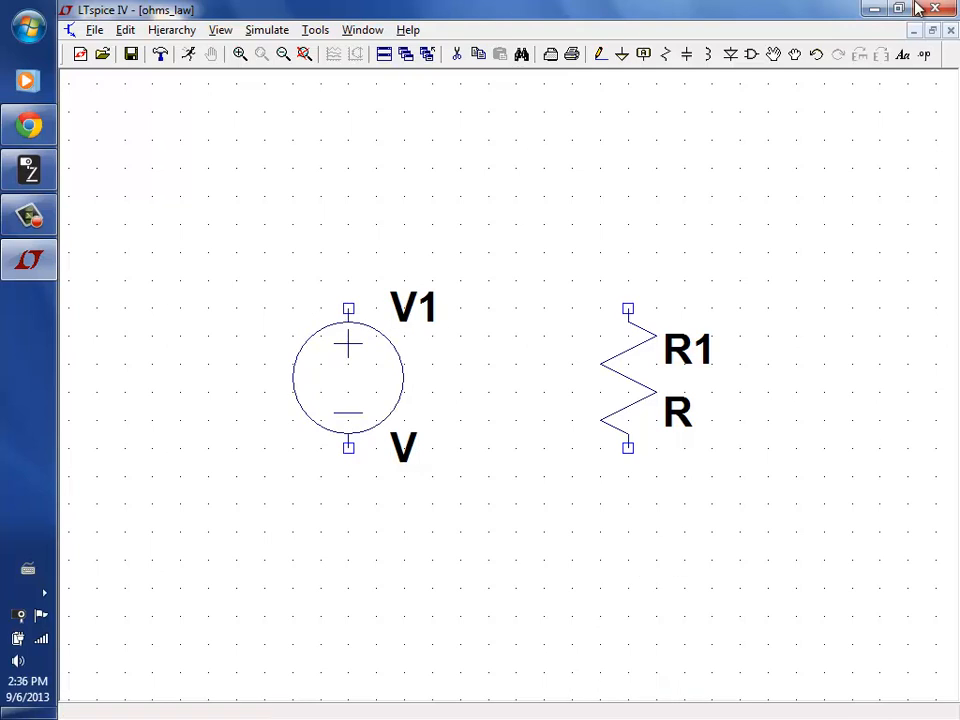
Wire the positive terminal of V1 up and across to the upper terminal of R1
{"action": "left_click", "coordinate": [601, 55]}
{"action": "left_click", "coordinate": [348, 308]}
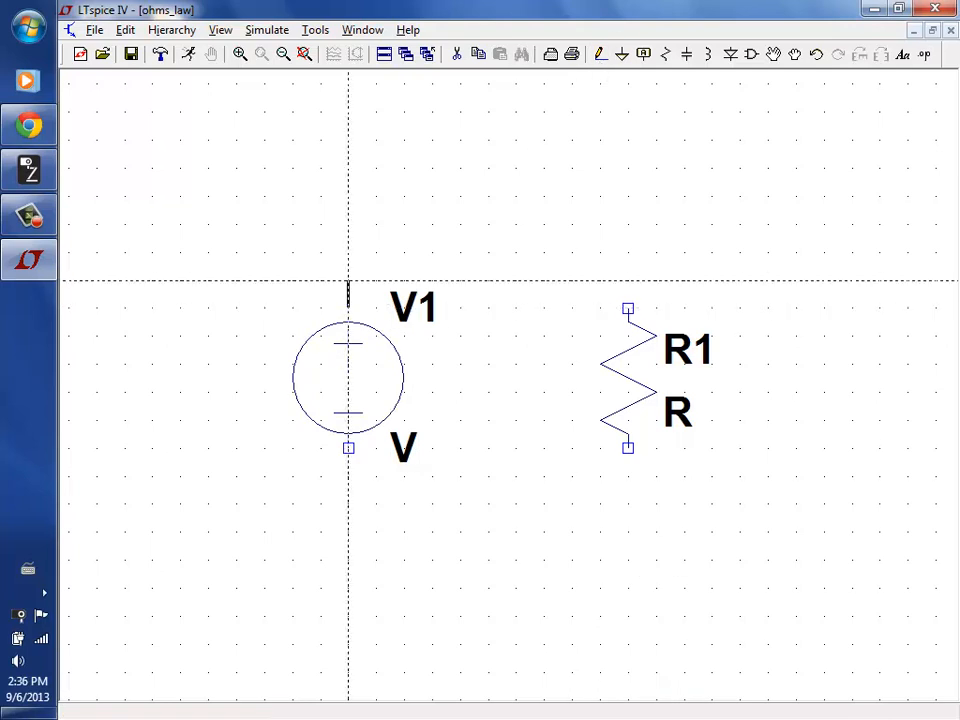
{"action": "left_click", "coordinate": [348, 252]}
{"action": "left_click", "coordinate": [628, 252]}
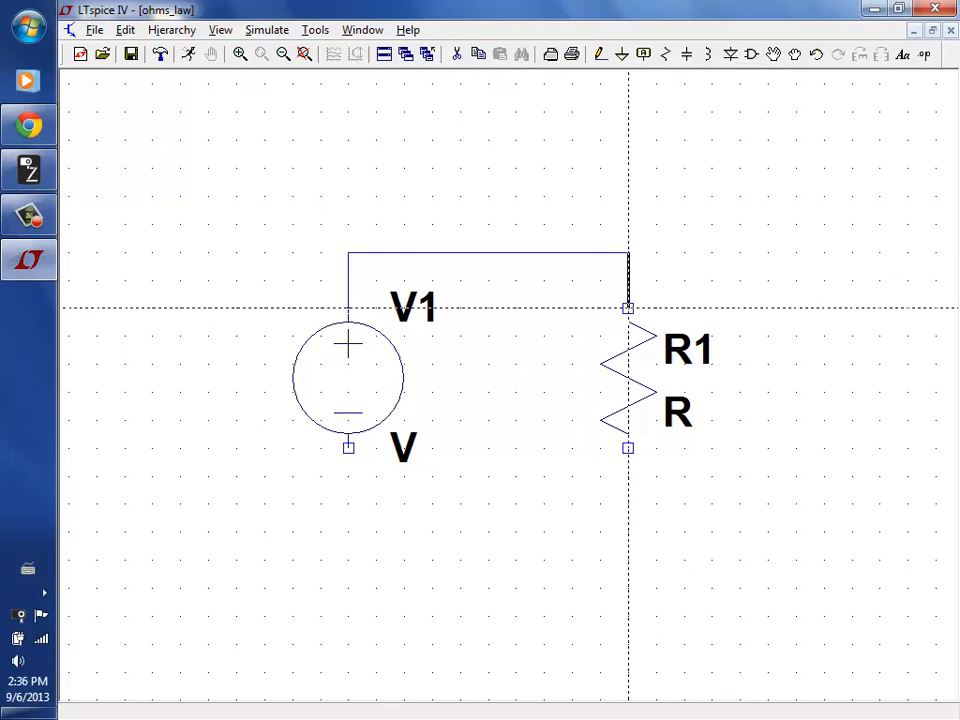
{"action": "left_click", "coordinate": [628, 308]}
Wire the lower terminal of R1 down and across to the negative terminal of V1, closing the loop
{"action": "left_click", "coordinate": [628, 448]}
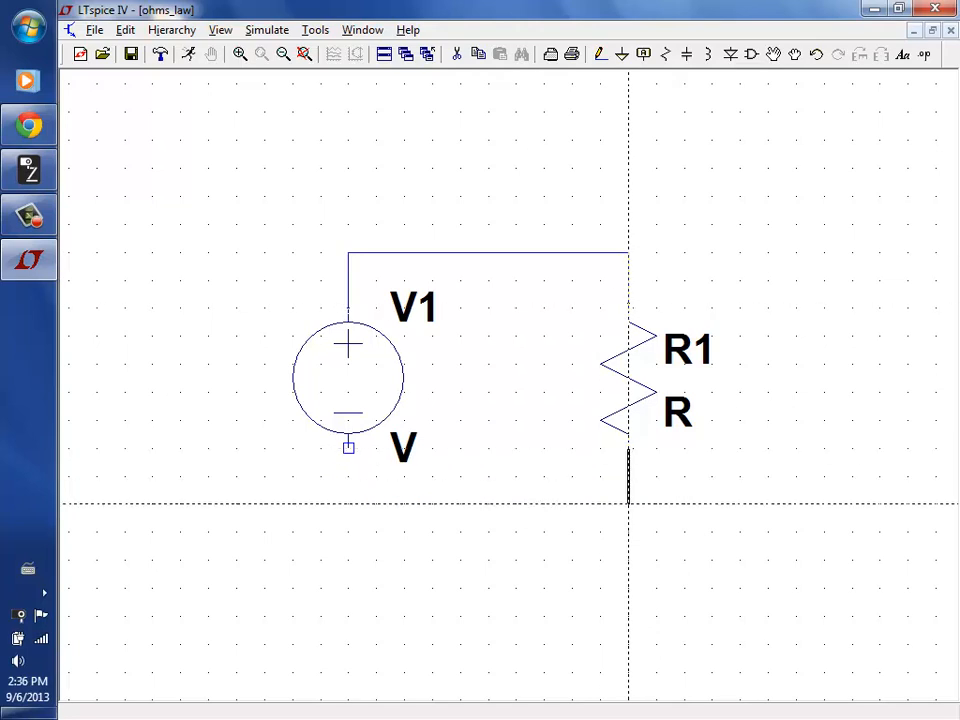
{"action": "left_click", "coordinate": [628, 503]}
{"action": "left_click", "coordinate": [348, 503]}
{"action": "left_click", "coordinate": [348, 448]}
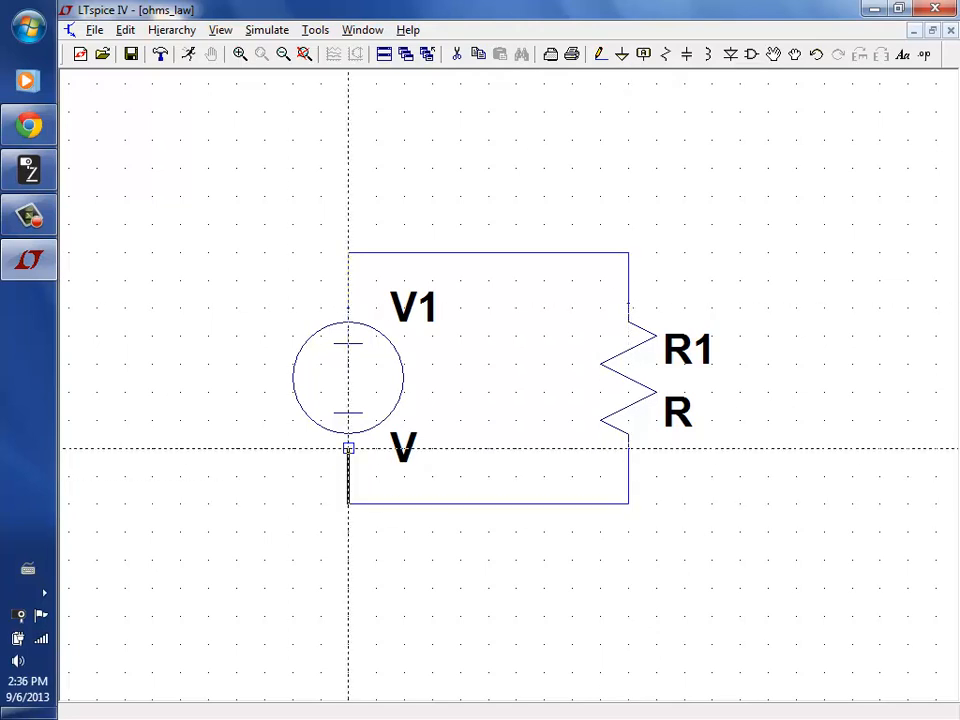
{"action": "key", "text": "Escape"}
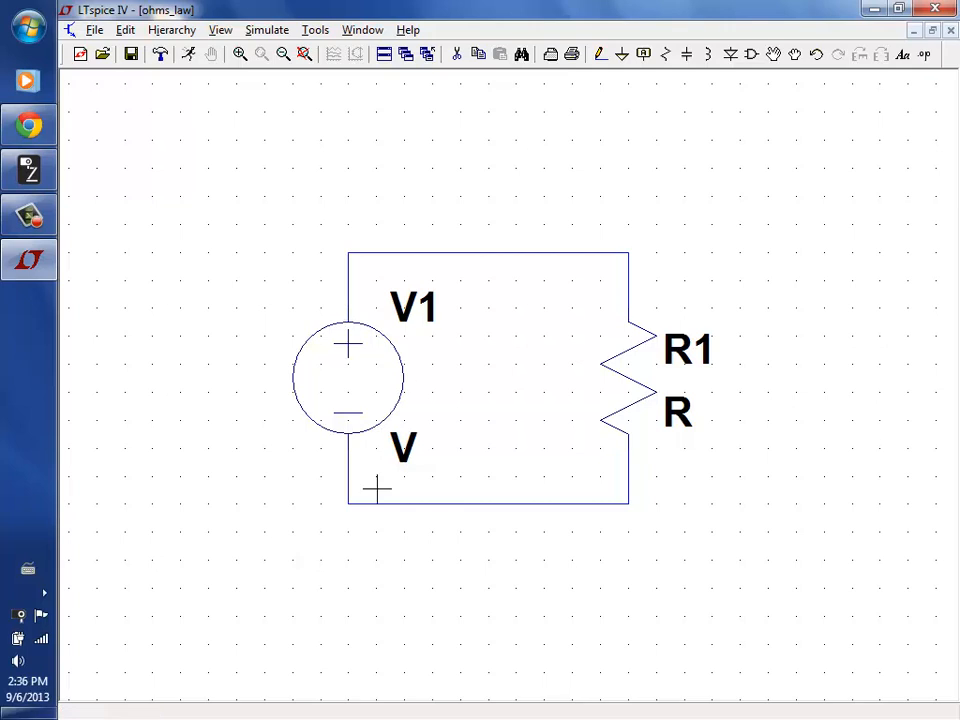
Set the DC value of voltage source V1 to 9 and add the unit so its label reads 9V
{"action": "right_click", "coordinate": [400, 446]}
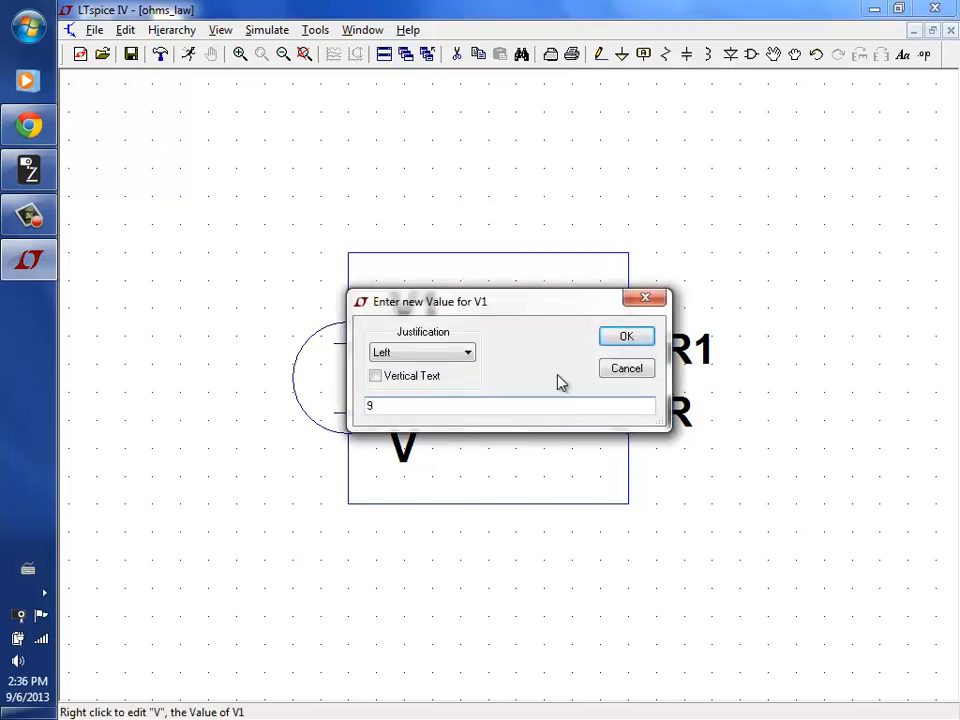
{"action": "left_click", "coordinate": [627, 366]}
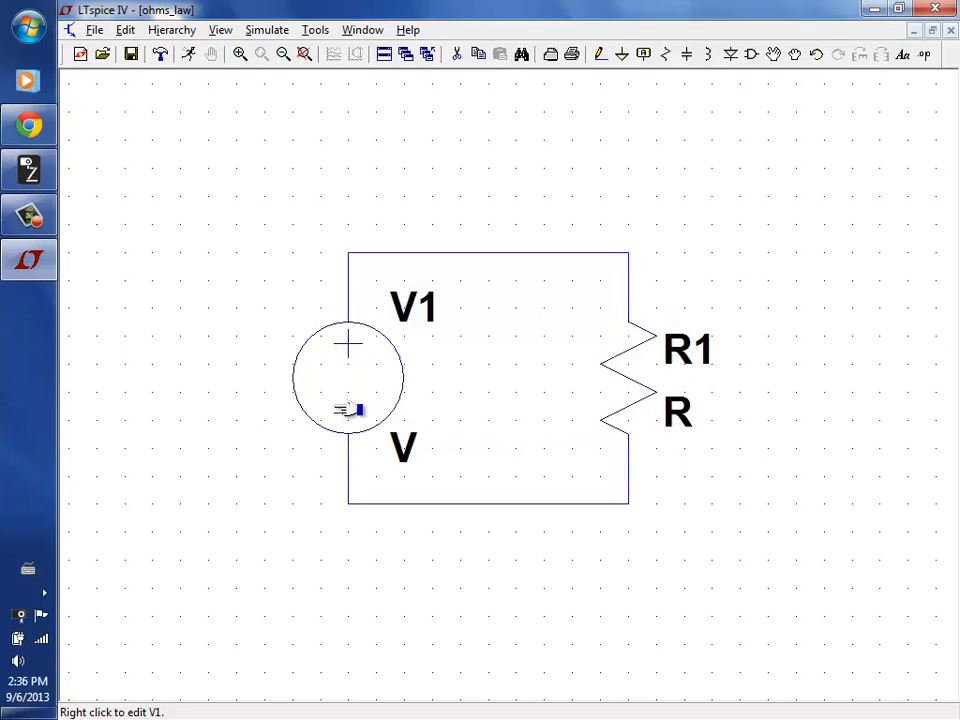
{"action": "right_click", "coordinate": [371, 344]}
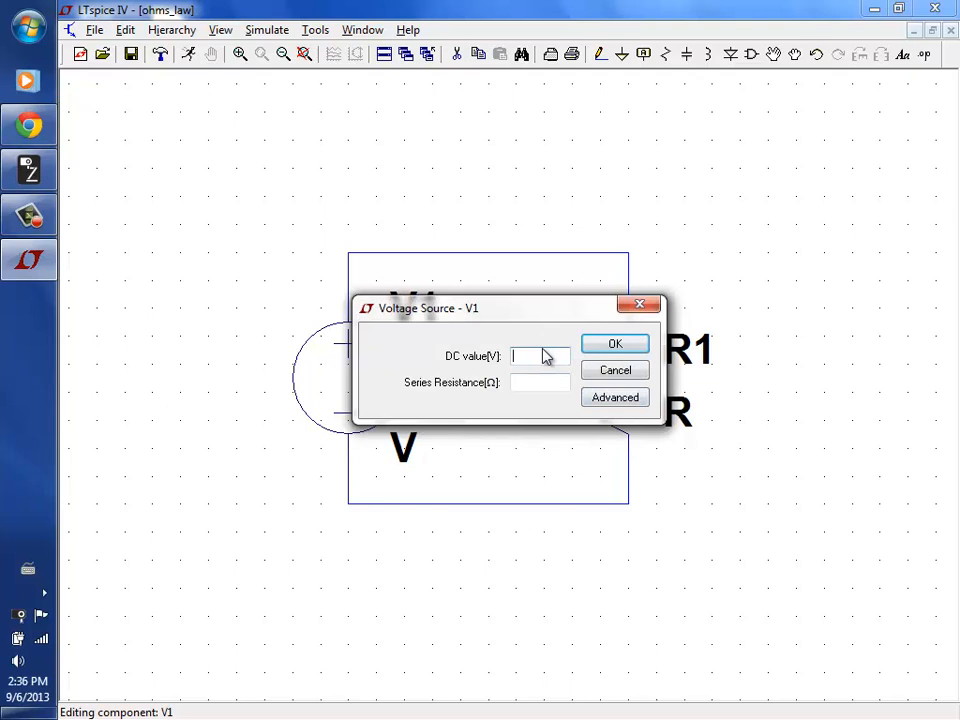
{"action": "type", "text": "9"}
{"action": "left_click", "coordinate": [612, 344]}
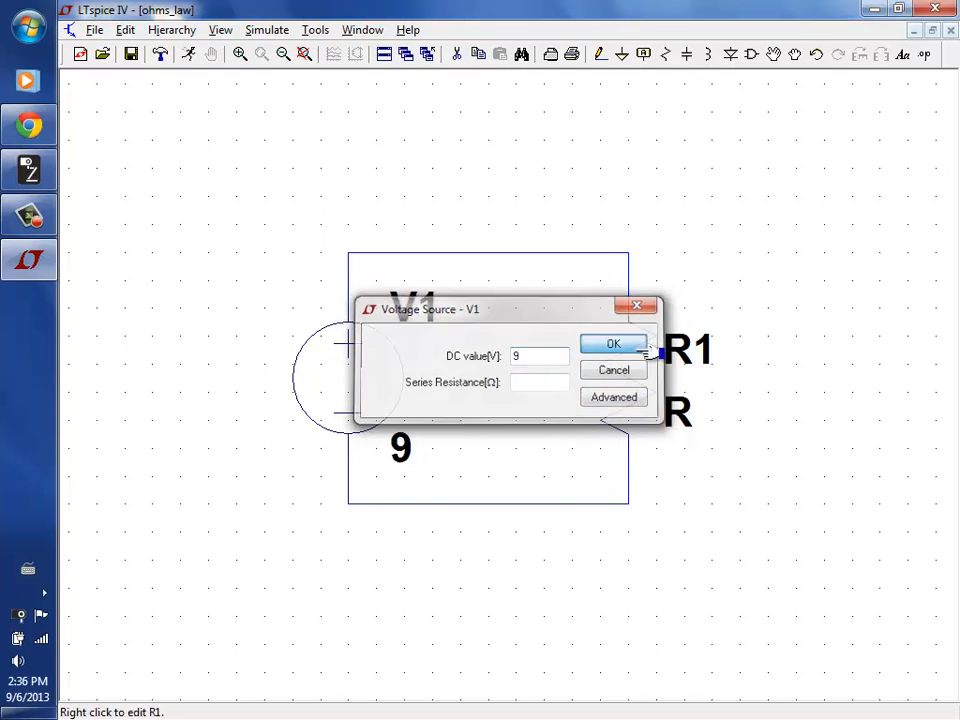
{"action": "right_click", "coordinate": [401, 446]}
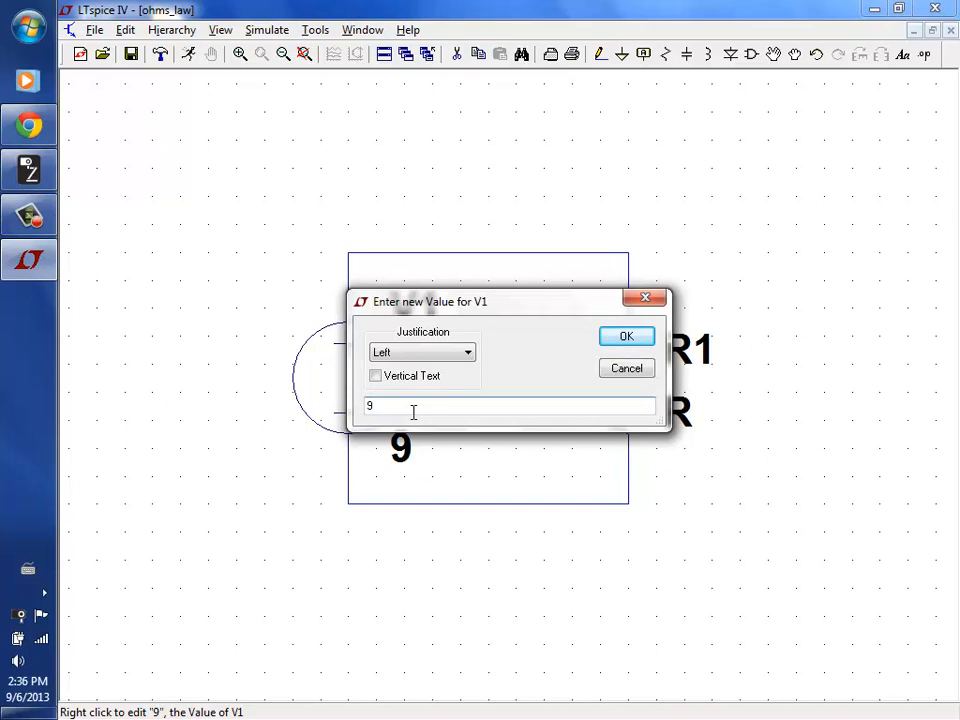
{"action": "type", "text": "V"}
{"action": "key", "text": "Return"}
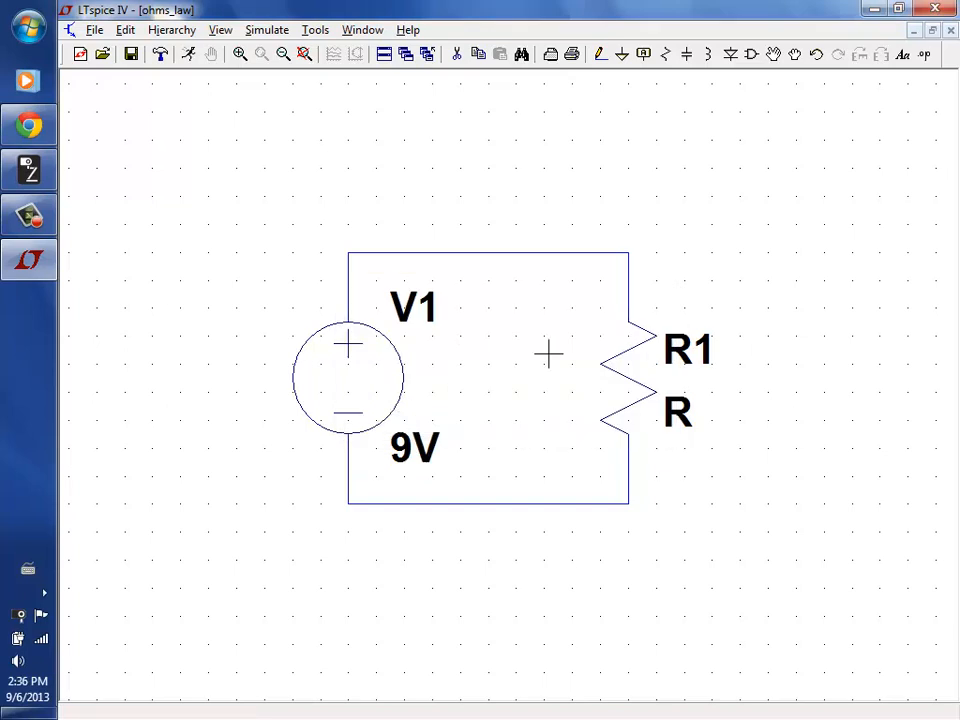
Set the resistance of R1 to 1k
{"action": "right_click", "coordinate": [650, 377]}
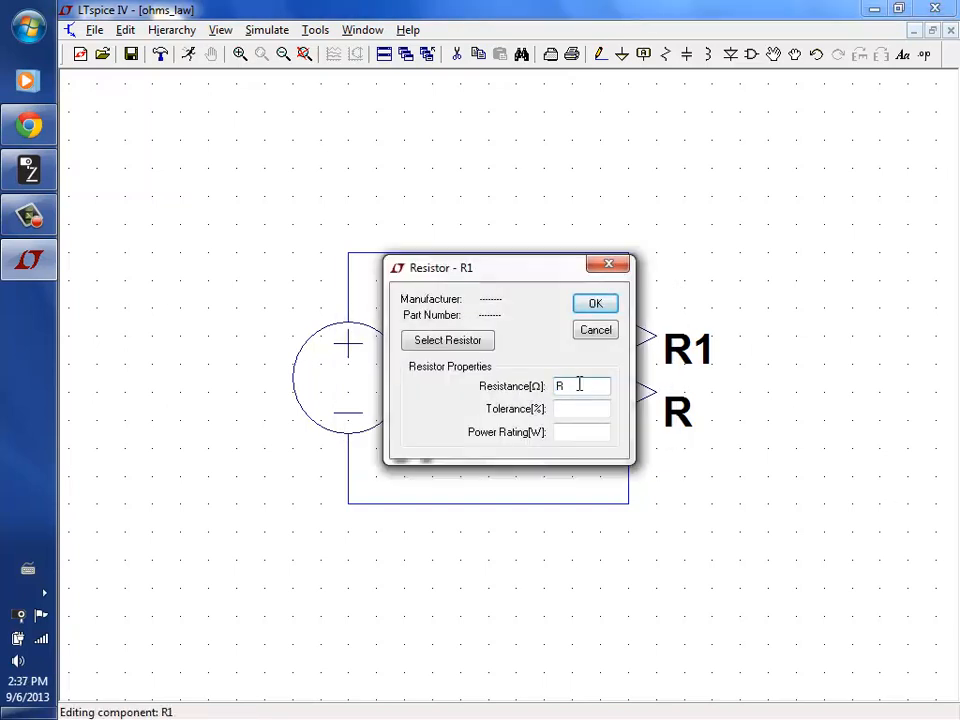
{"action": "key", "text": "Return"}
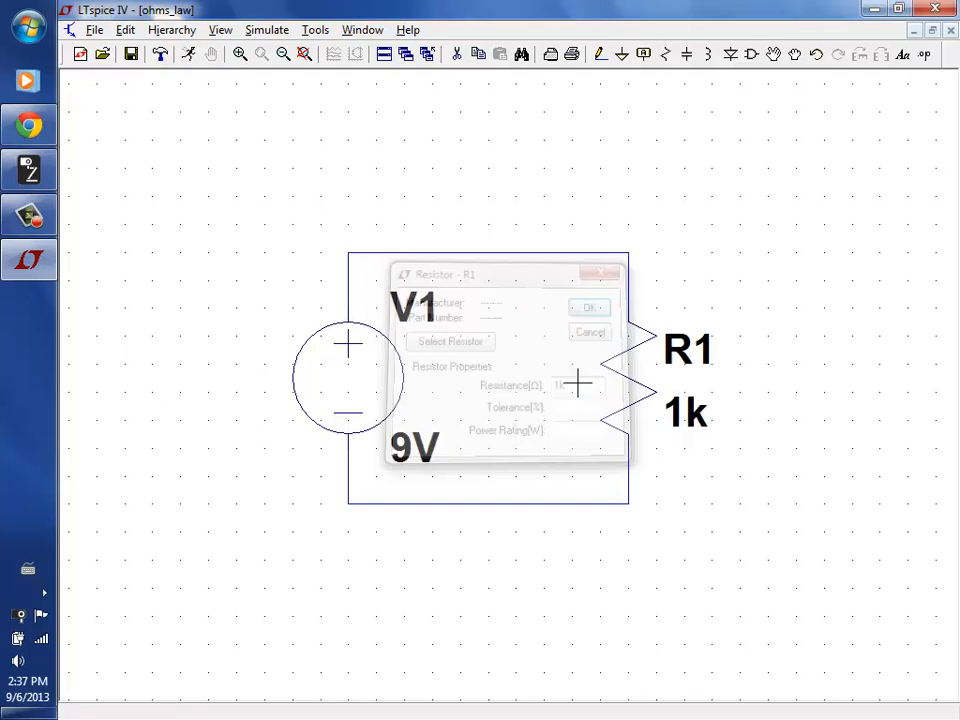
Switch to IPEVO P2V to view the handwritten Ohm's law calculation full screen, and return to the LTspice schematic
{"action": "left_click", "coordinate": [41, 170]}
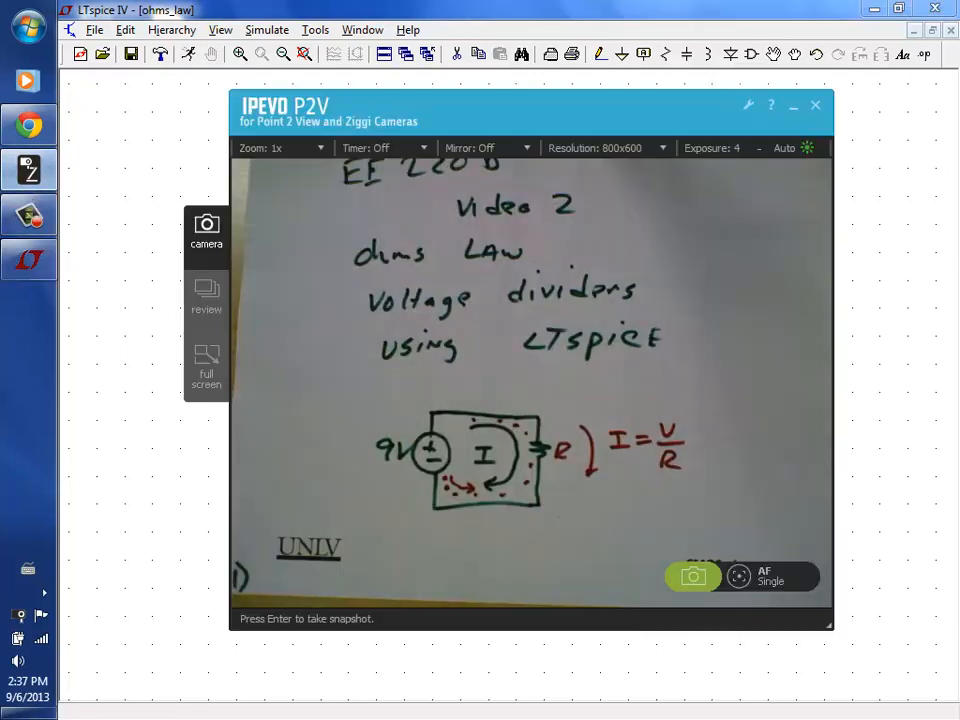
{"action": "left_click", "coordinate": [198, 380]}
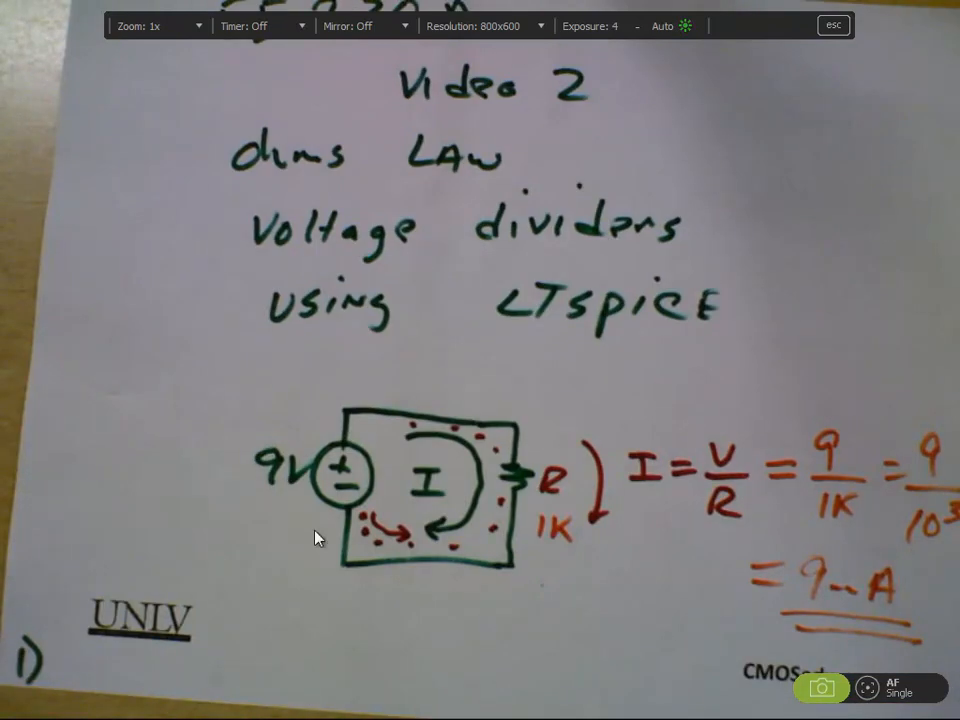
{"action": "key", "text": "Escape"}
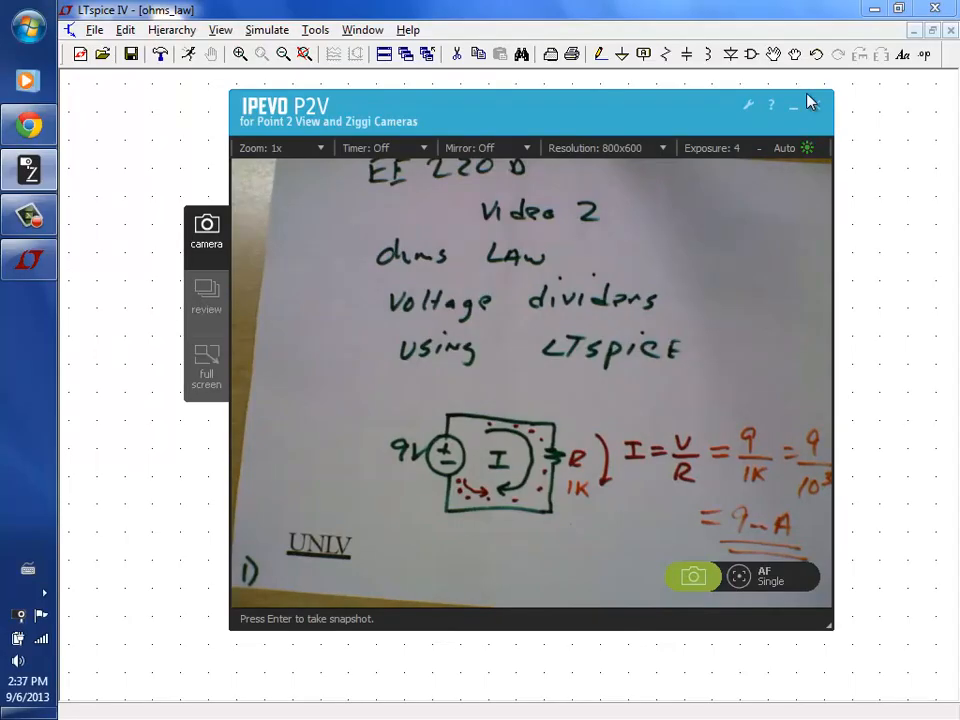
{"action": "left_click", "coordinate": [795, 108]}
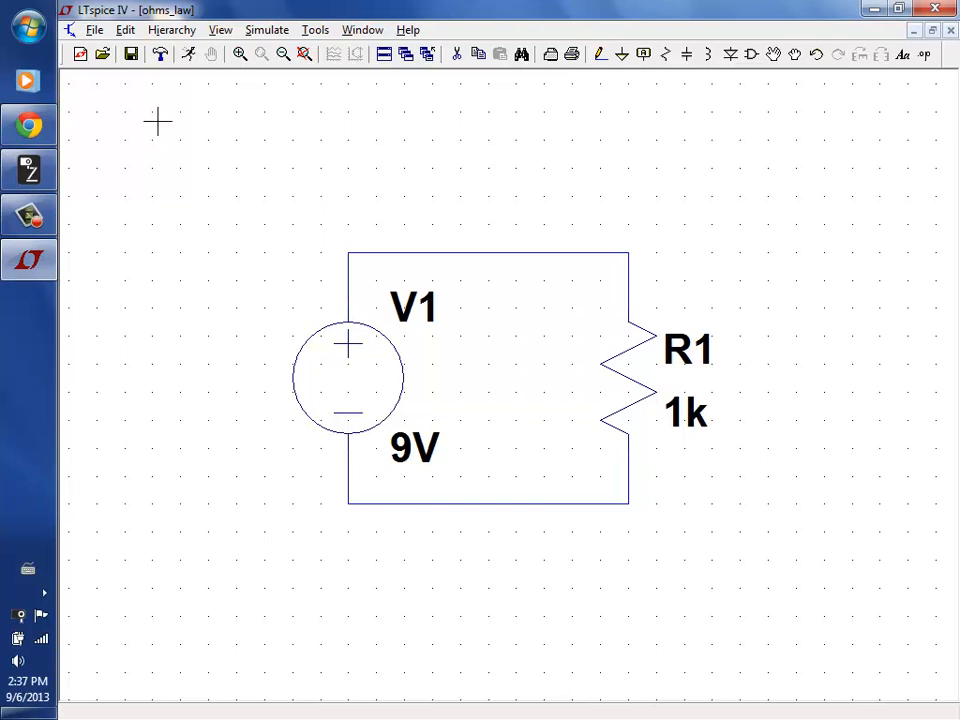
Place a ground symbol directly below V1 and wire it up to the loop's lower-left corner
{"action": "left_click", "coordinate": [621, 54]}
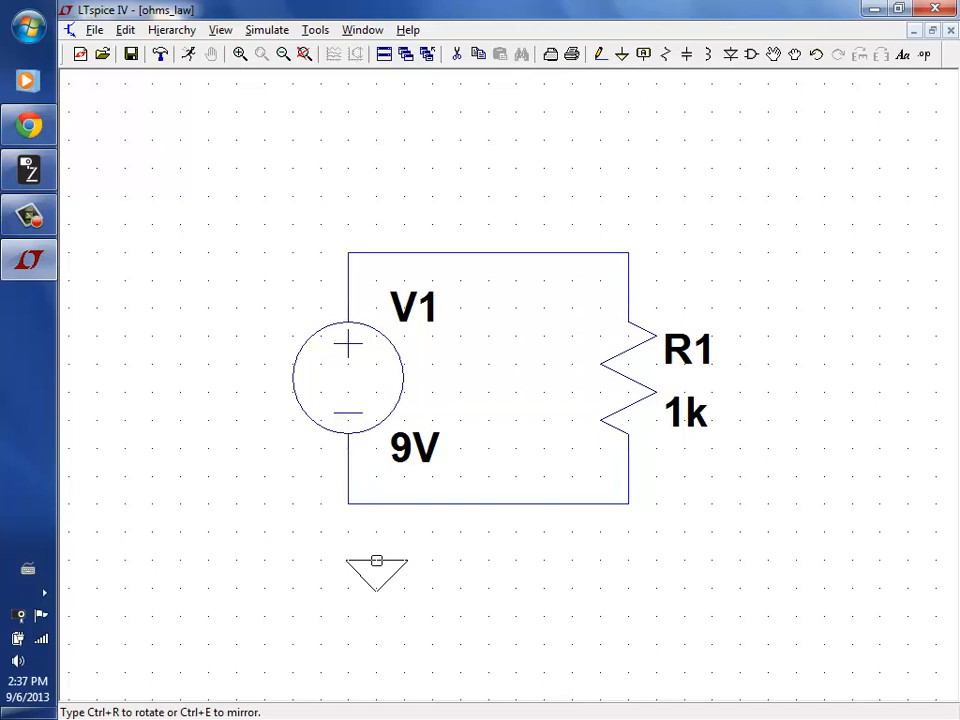
{"action": "left_click", "coordinate": [348, 561]}
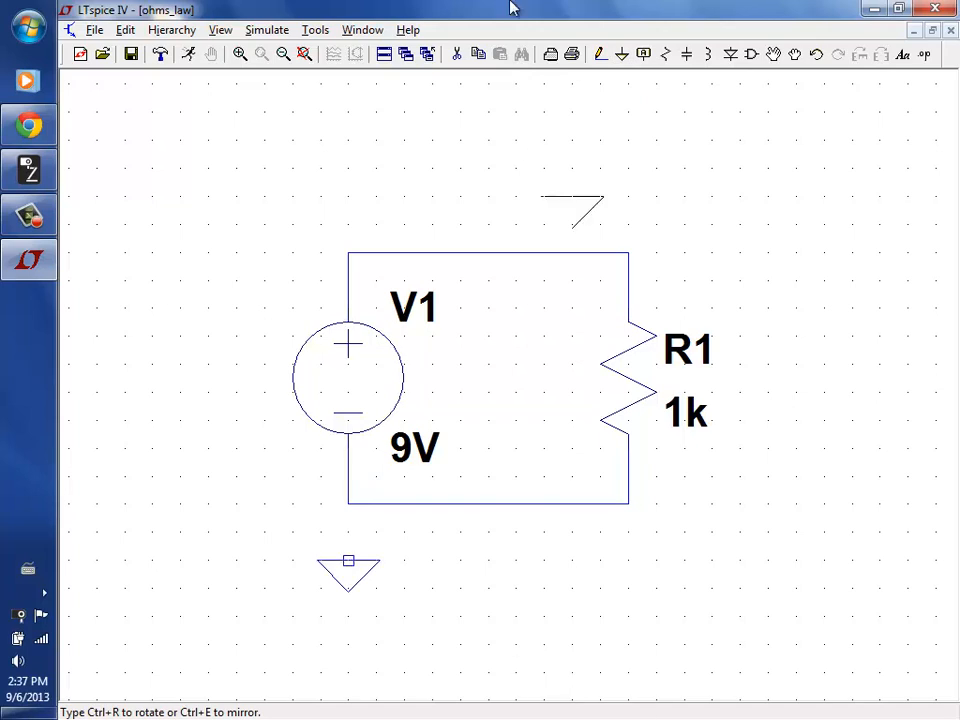
{"action": "left_click", "coordinate": [599, 55]}
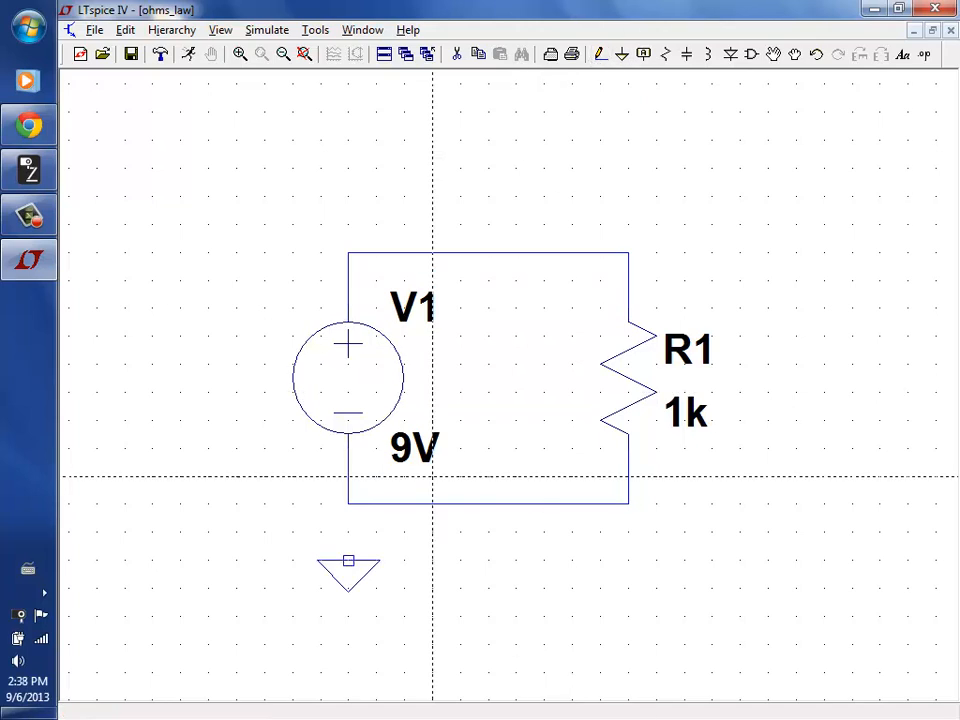
{"action": "left_click", "coordinate": [348, 561]}
{"action": "left_click", "coordinate": [348, 503]}
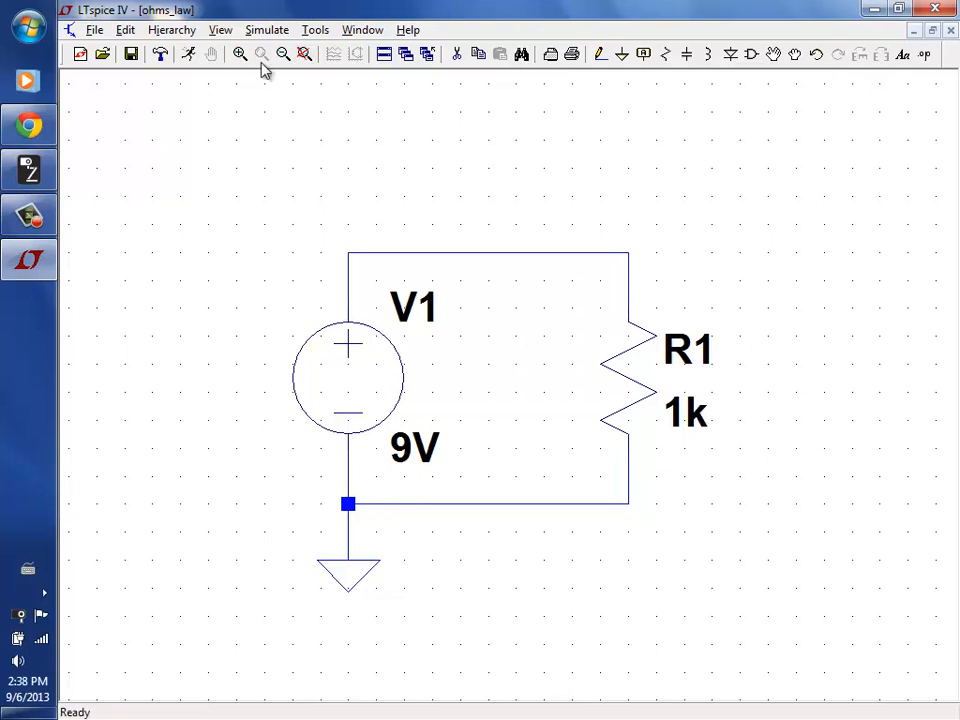
{"action": "left_click", "coordinate": [304, 54]}
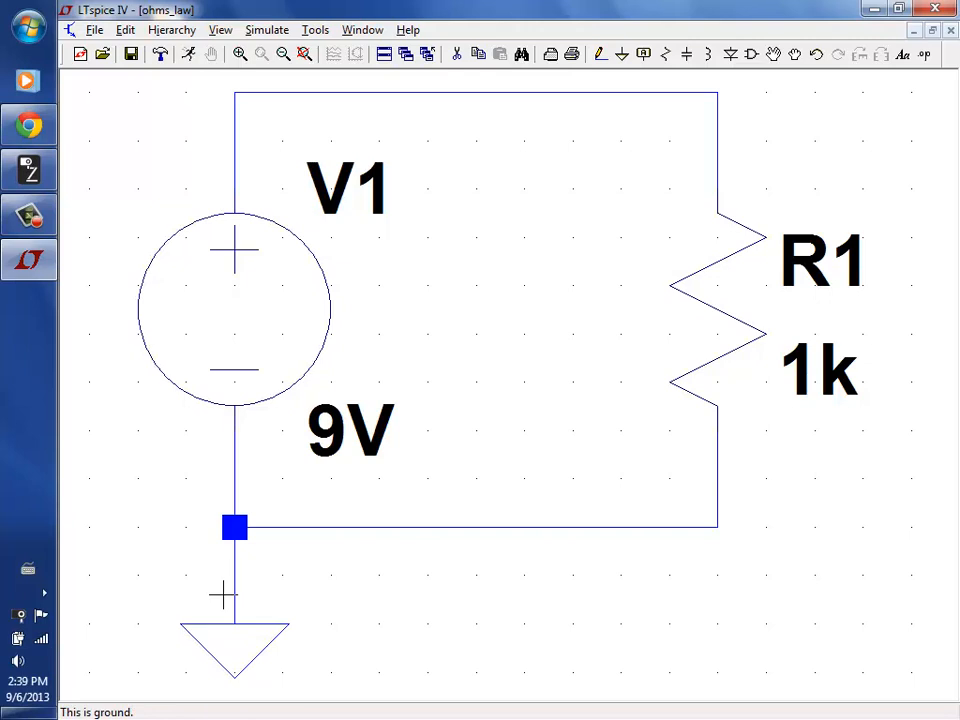
Delete the ground symbol below V1 and the short wire connecting it to the loop
{"action": "left_click", "coordinate": [456, 54]}
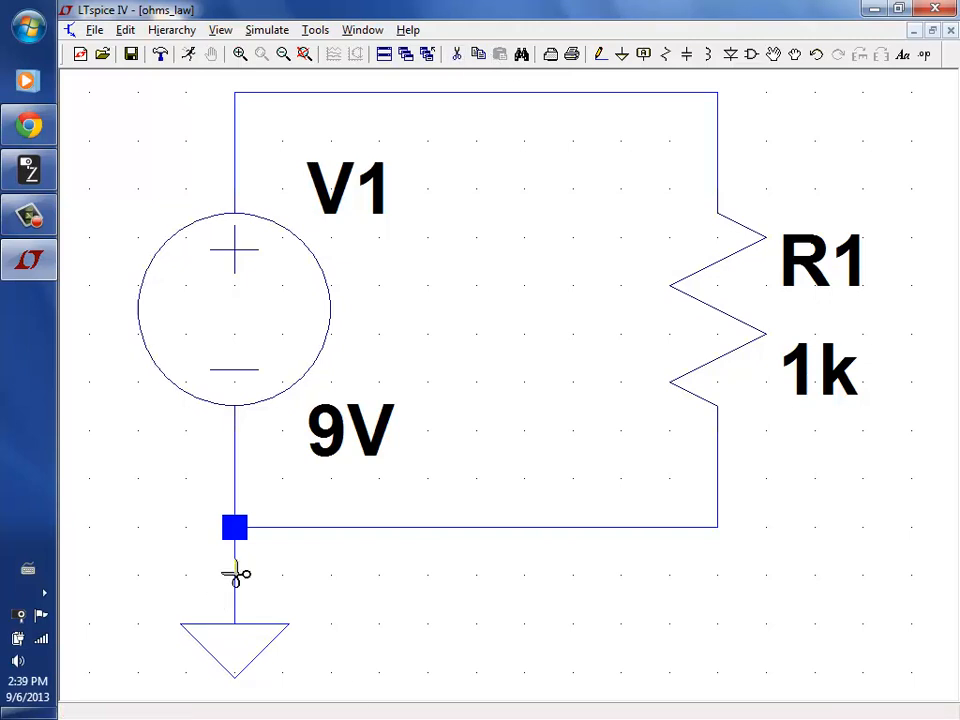
{"action": "left_click", "coordinate": [235, 570]}
{"action": "left_click", "coordinate": [248, 662]}
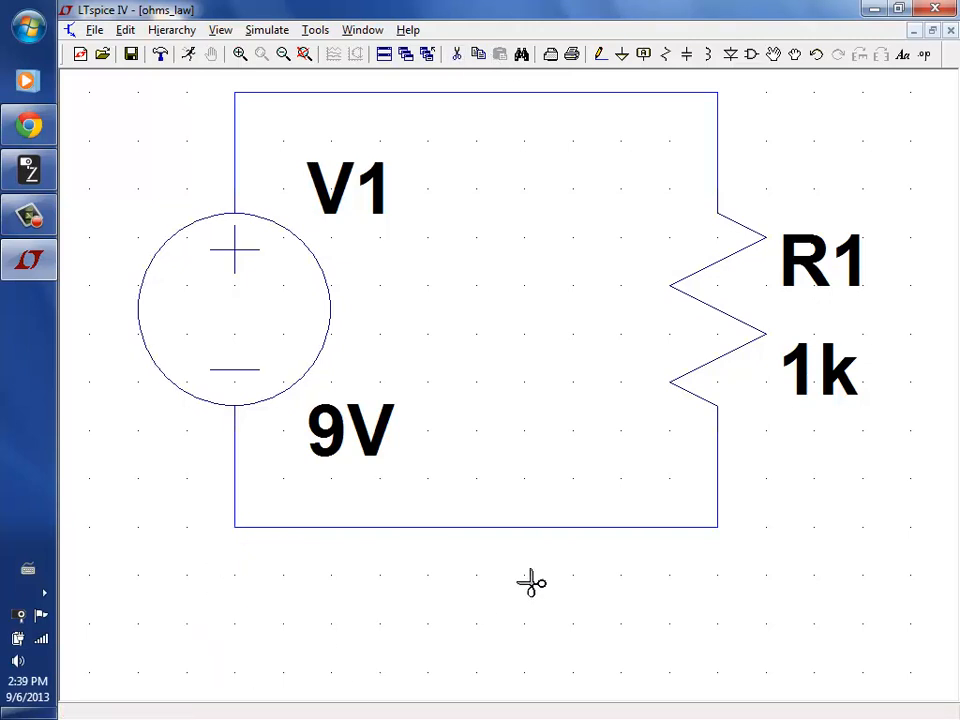
Set up a transient simulation with a stop time of 1 and try to run it without a ground
{"action": "left_click", "coordinate": [189, 56]}
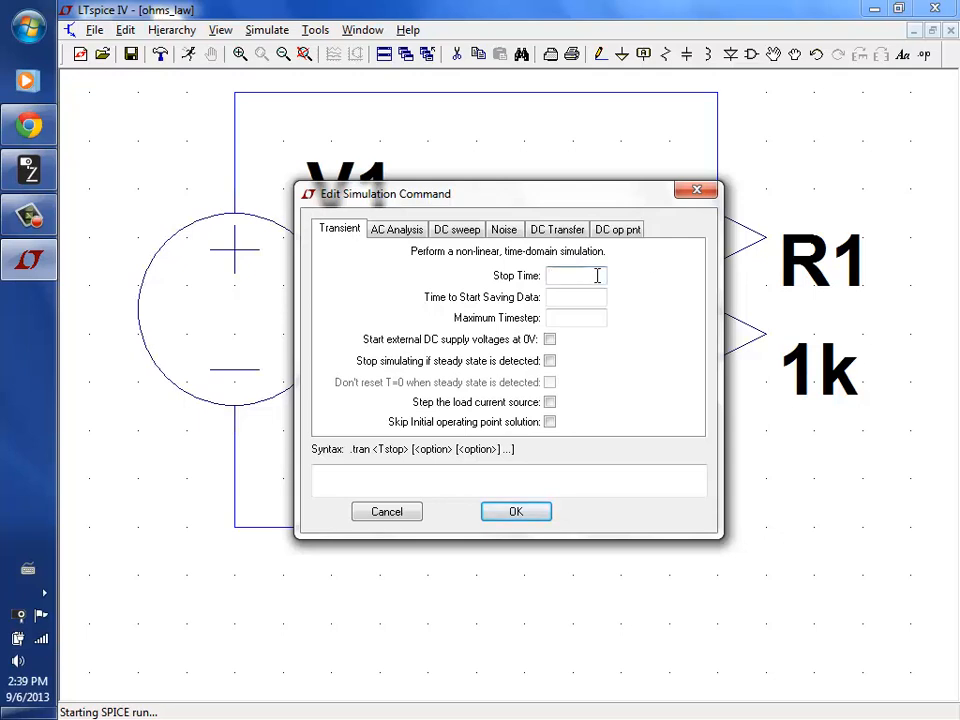
{"action": "type", "text": "1"}
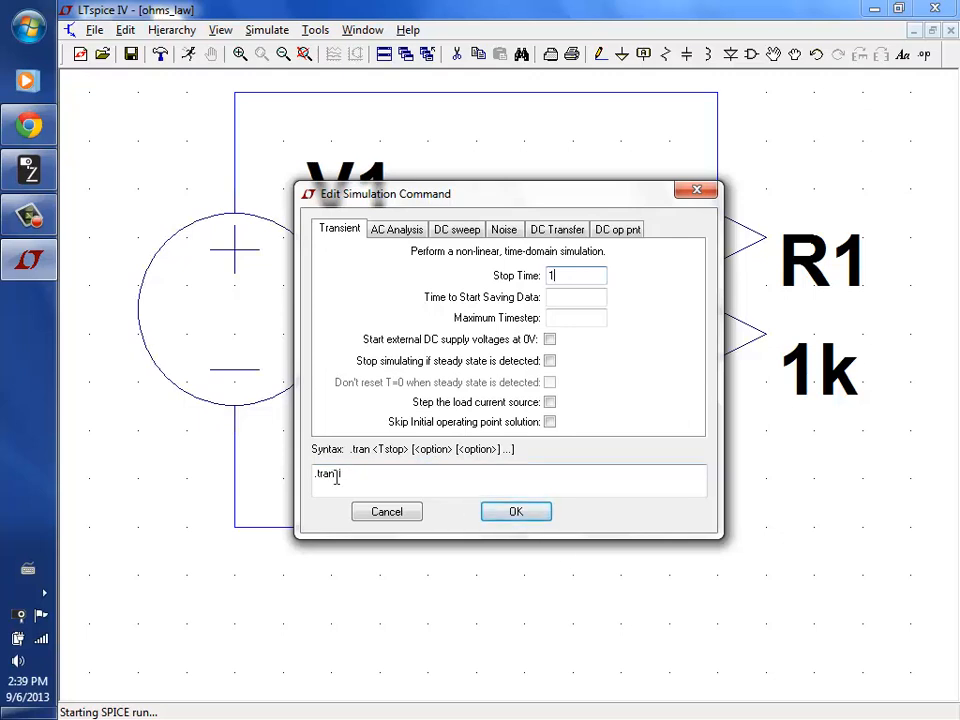
{"action": "left_click", "coordinate": [516, 513]}
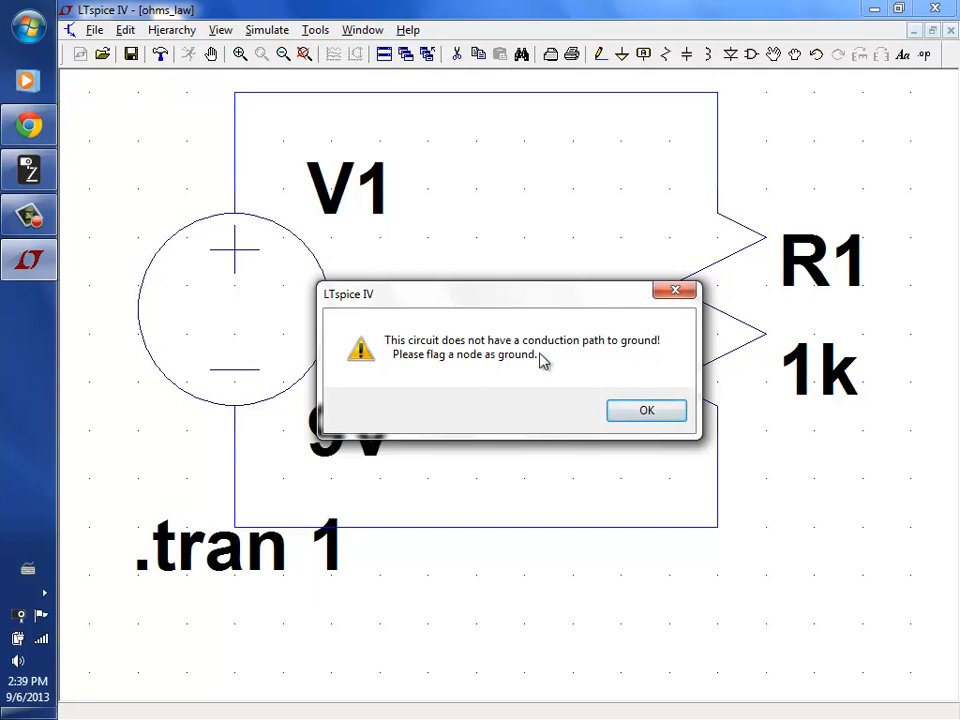
{"action": "left_click", "coordinate": [660, 414]}
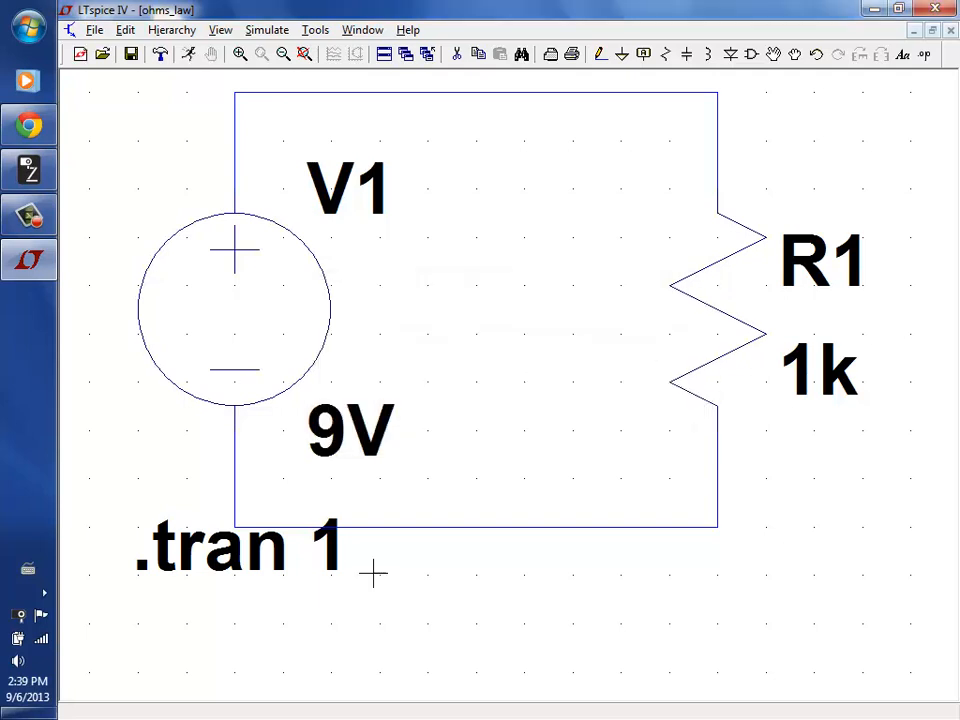
Move the .tran 1 directive off the bottom wire to the empty area below R1
{"action": "left_click", "coordinate": [773, 54]}
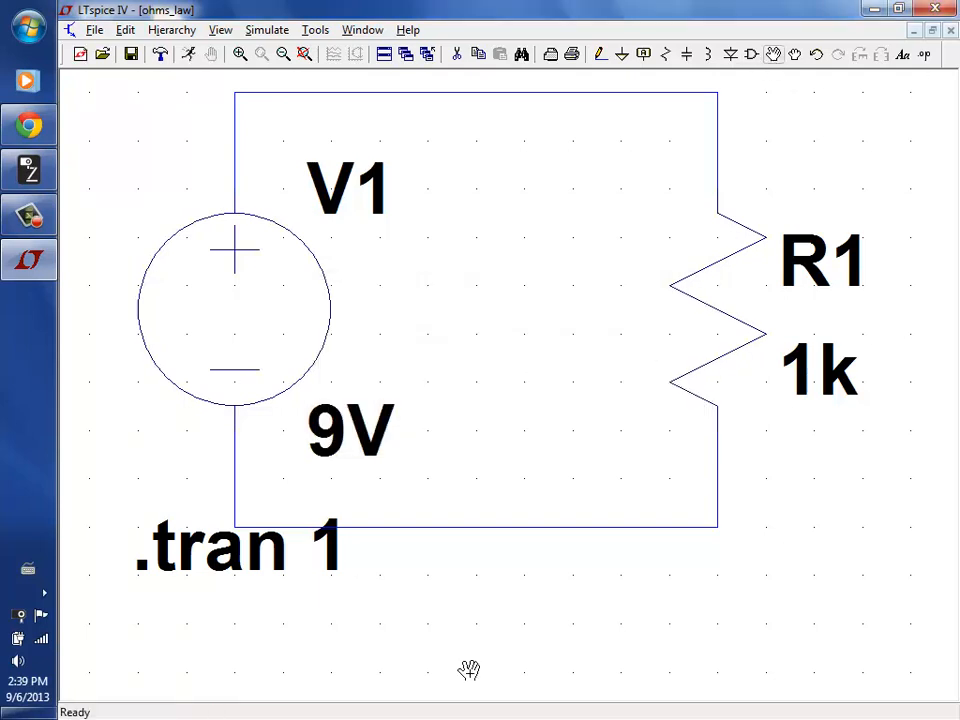
{"action": "left_click", "coordinate": [273, 563]}
{"action": "left_click", "coordinate": [836, 604]}
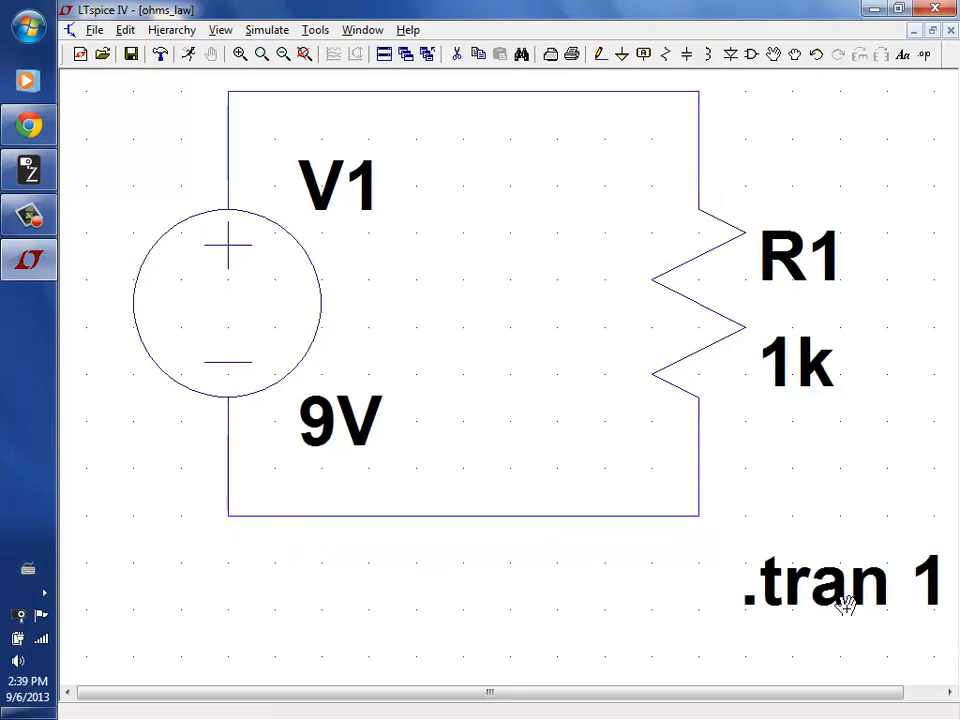
Add a ground symbol wired to the middle of the circuit's bottom wire, and delete the surplus wire stub above the junction
{"action": "left_click", "coordinate": [621, 55]}
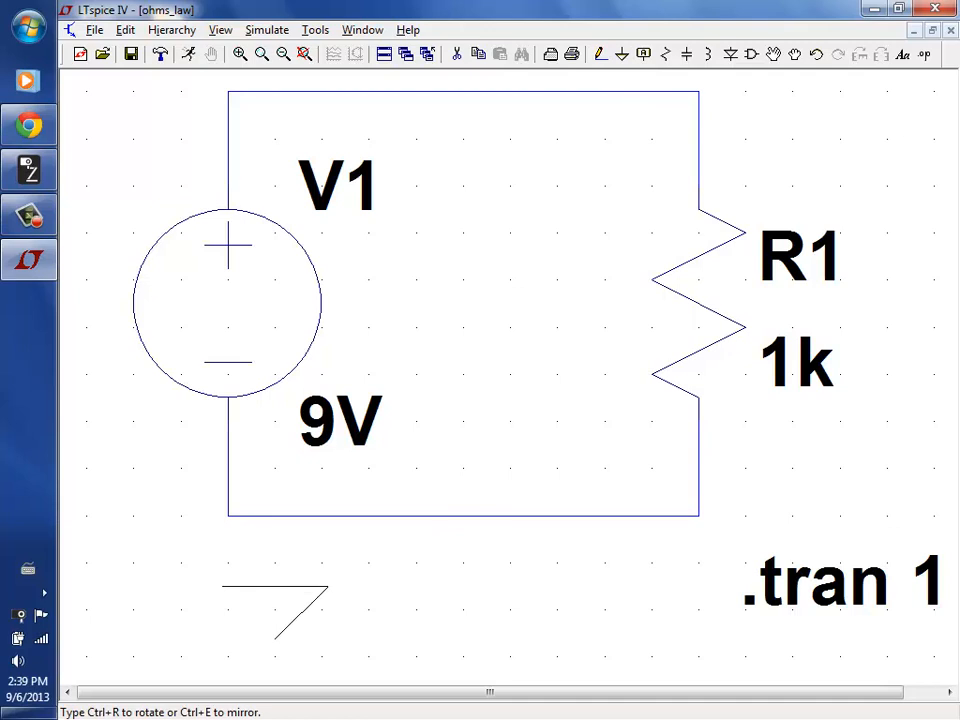
{"action": "left_click", "coordinate": [464, 610]}
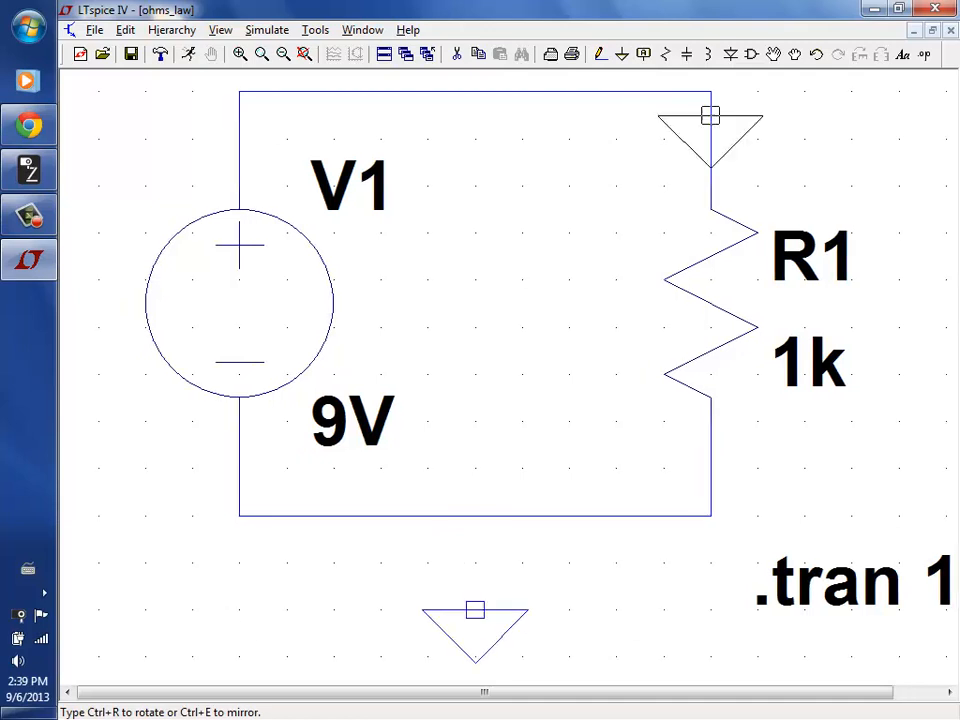
{"action": "left_click", "coordinate": [600, 54]}
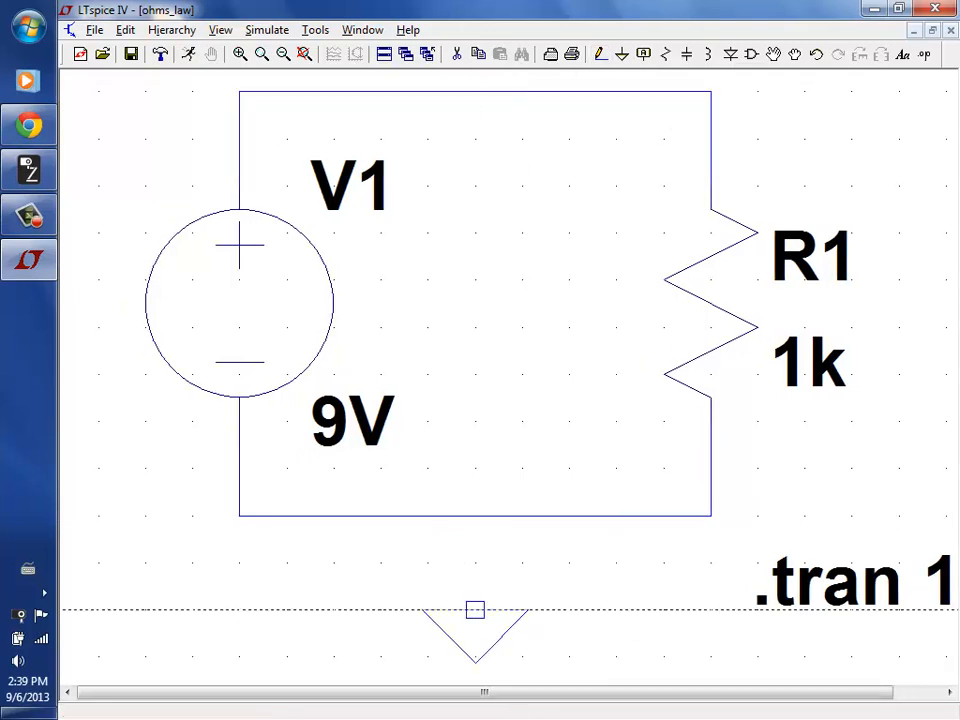
{"action": "left_click", "coordinate": [475, 610]}
{"action": "left_click", "coordinate": [475, 516]}
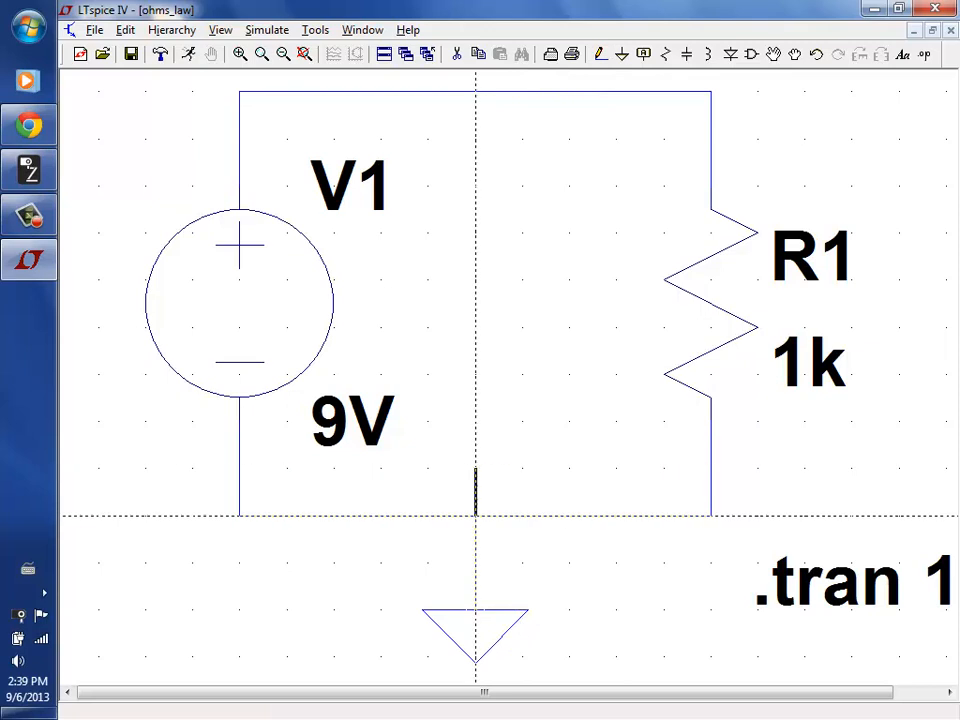
{"action": "right_click", "coordinate": [475, 516]}
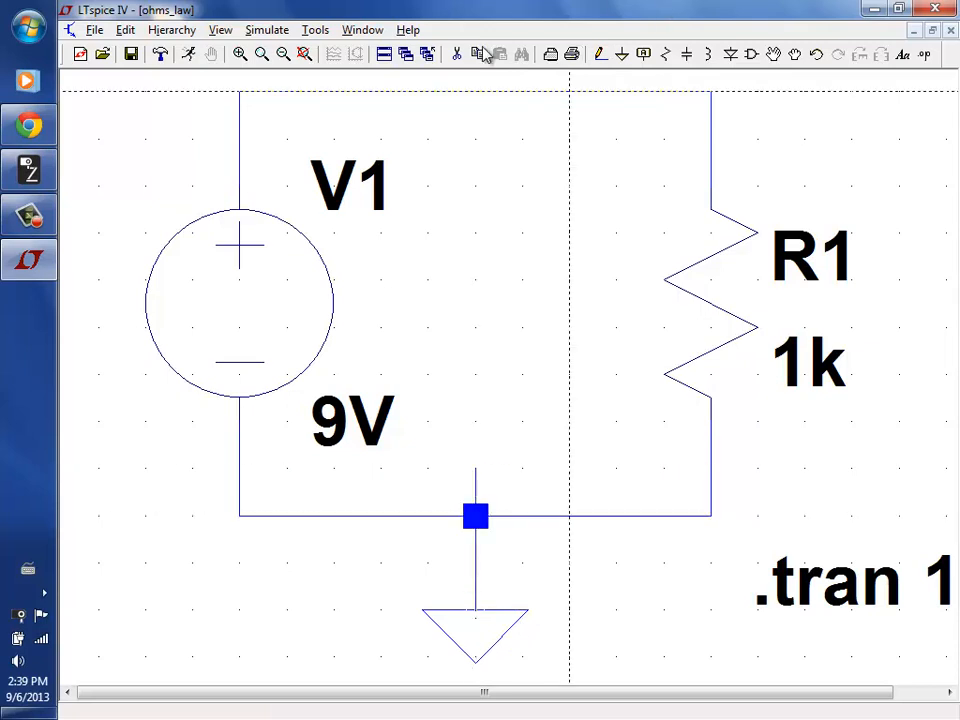
{"action": "left_click", "coordinate": [455, 56]}
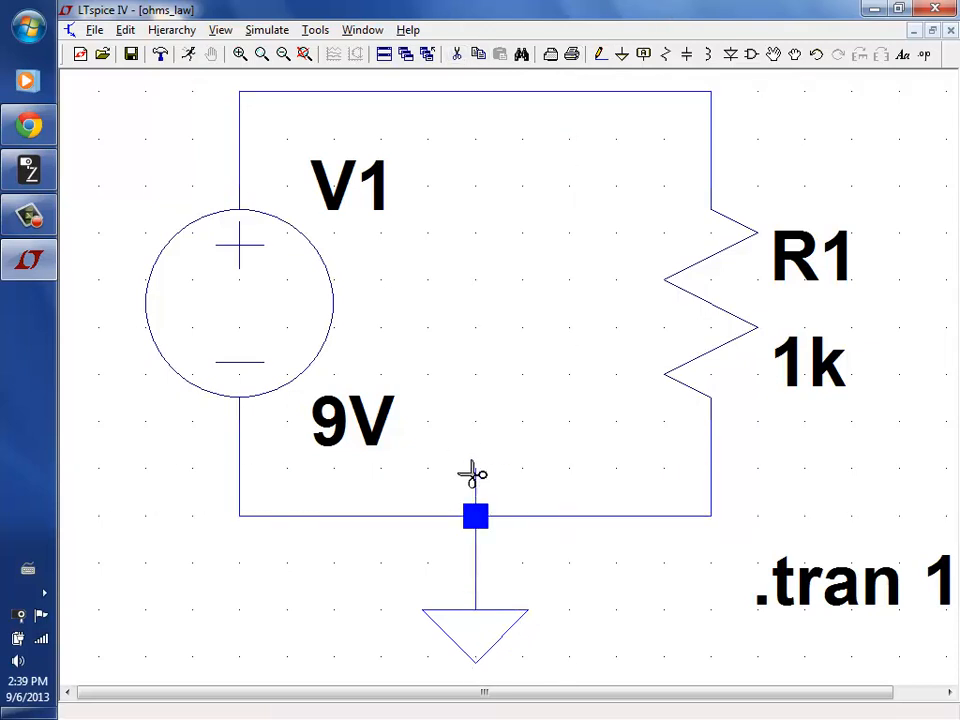
{"action": "left_click", "coordinate": [306, 55]}
Run the transient simulation and plot the voltage of the top wire between V1 and R1
{"action": "left_click", "coordinate": [188, 54]}
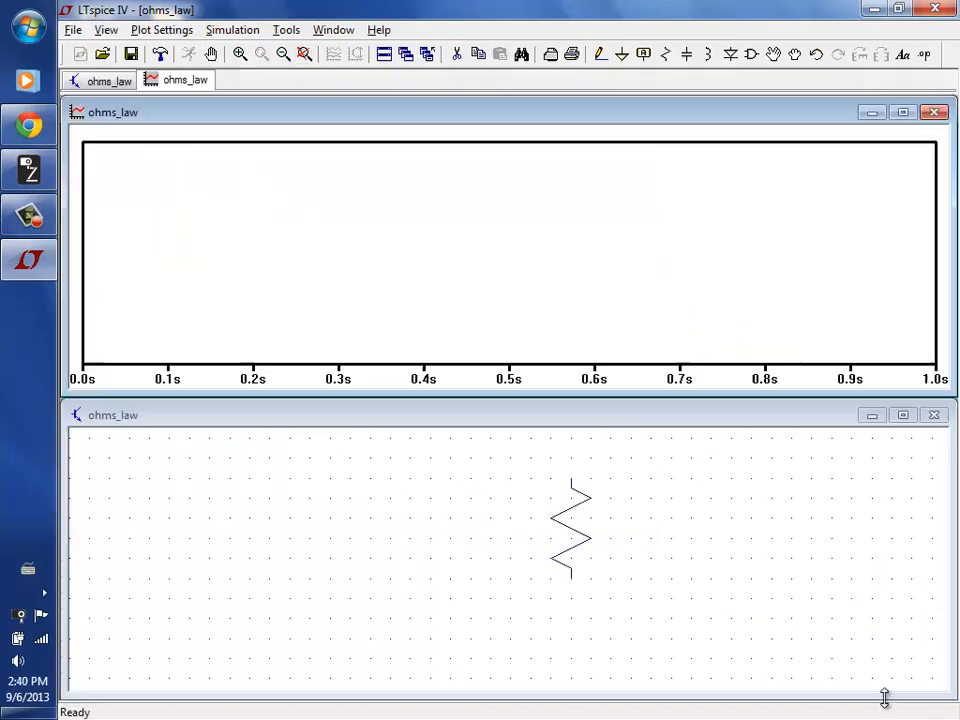
{"action": "left_click", "coordinate": [889, 671]}
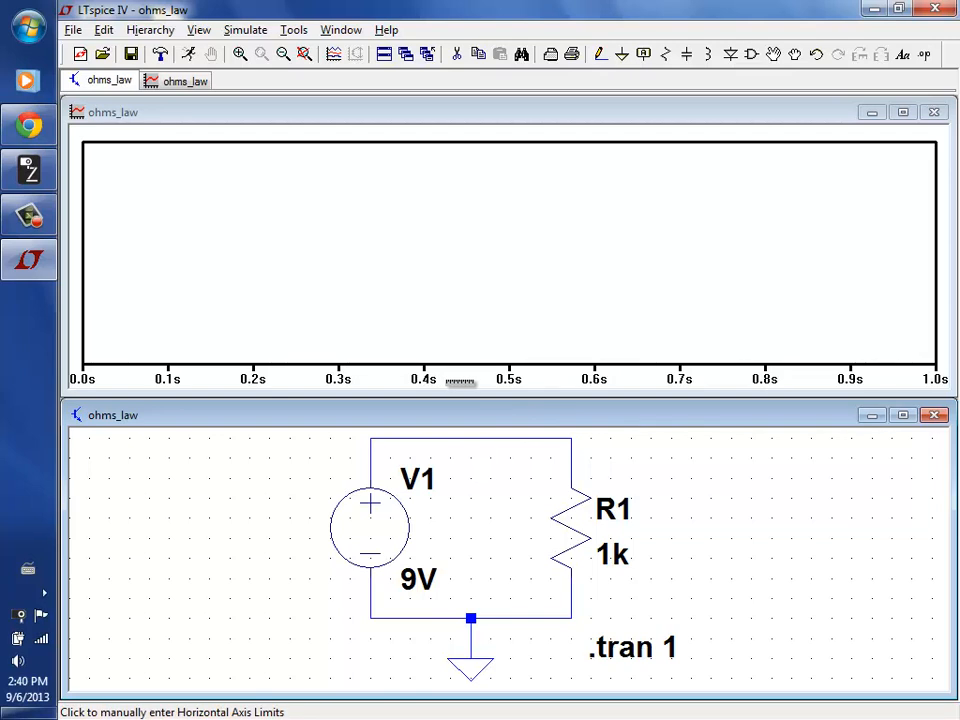
{"action": "left_click", "coordinate": [473, 437]}
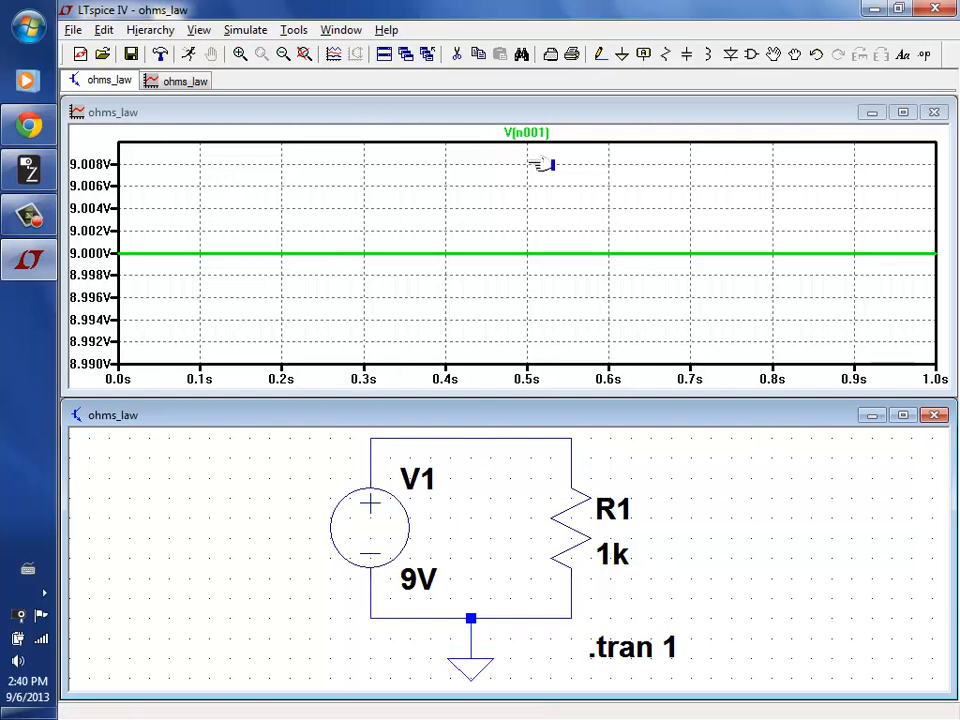
View the circuit's SPICE netlist to check the node names of R1 and V1, and close it
{"action": "left_click", "coordinate": [199, 30]}
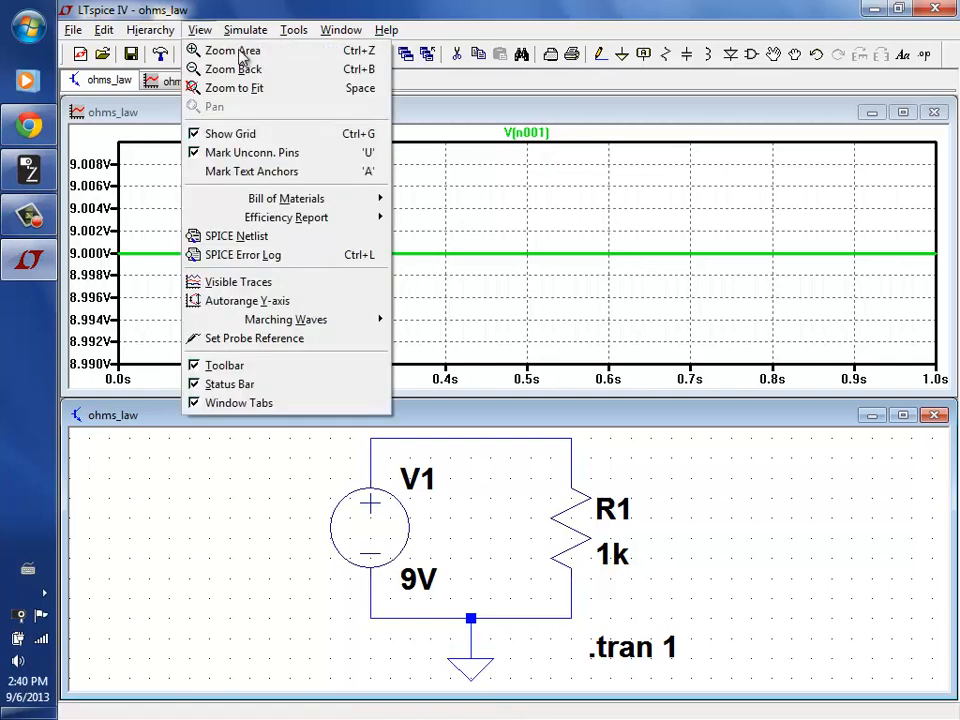
{"action": "left_click", "coordinate": [292, 238]}
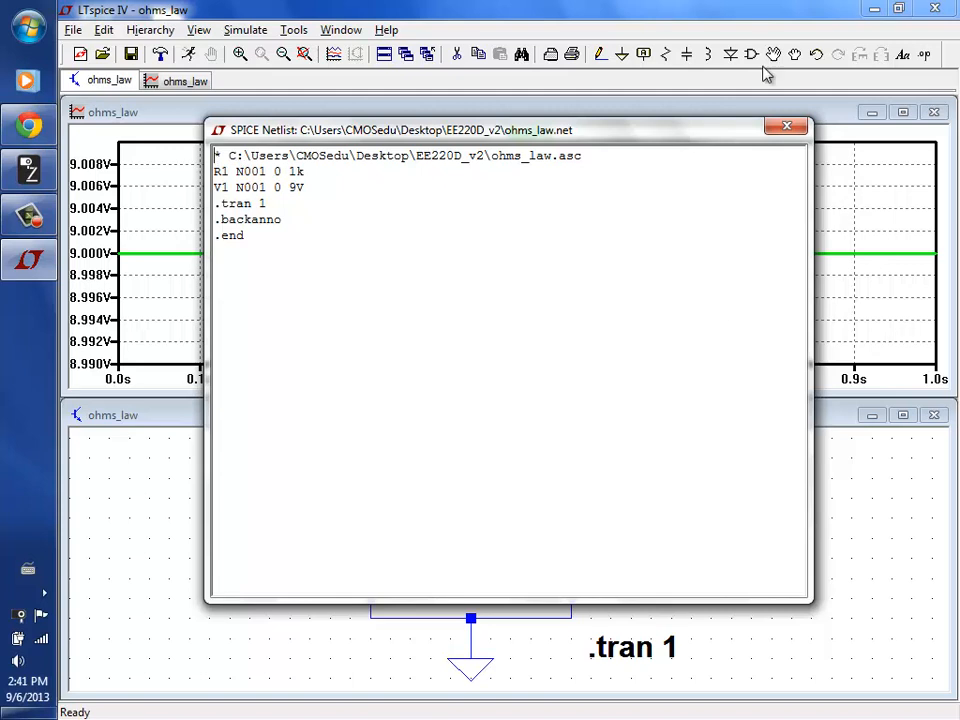
{"action": "left_click", "coordinate": [784, 128]}
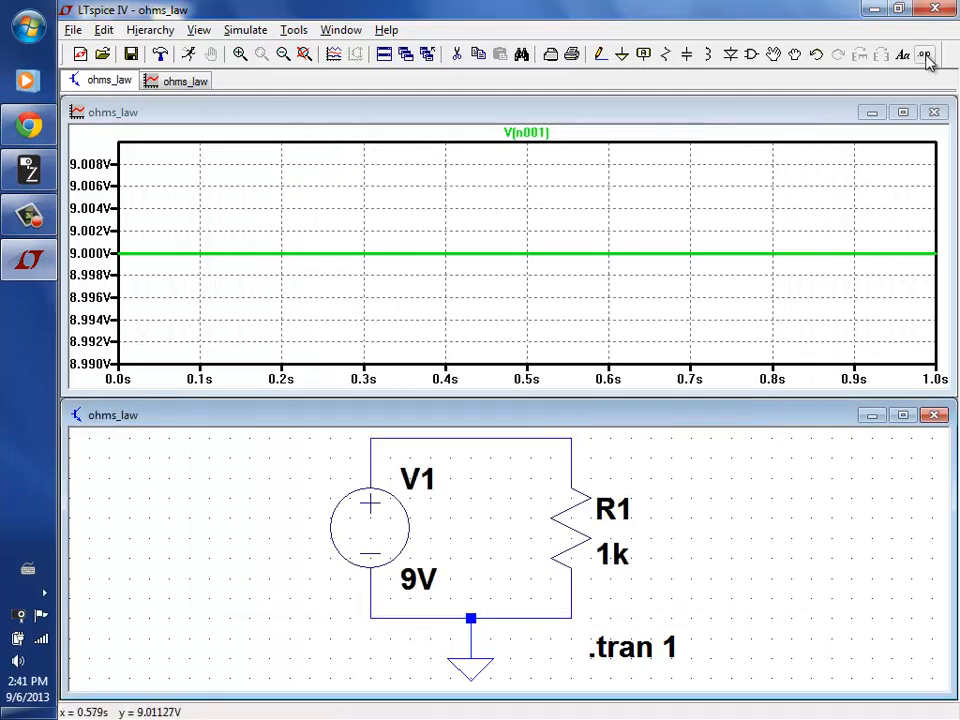
Label the top wire between the source and the resistor with the net name V1
{"action": "left_click", "coordinate": [644, 55]}
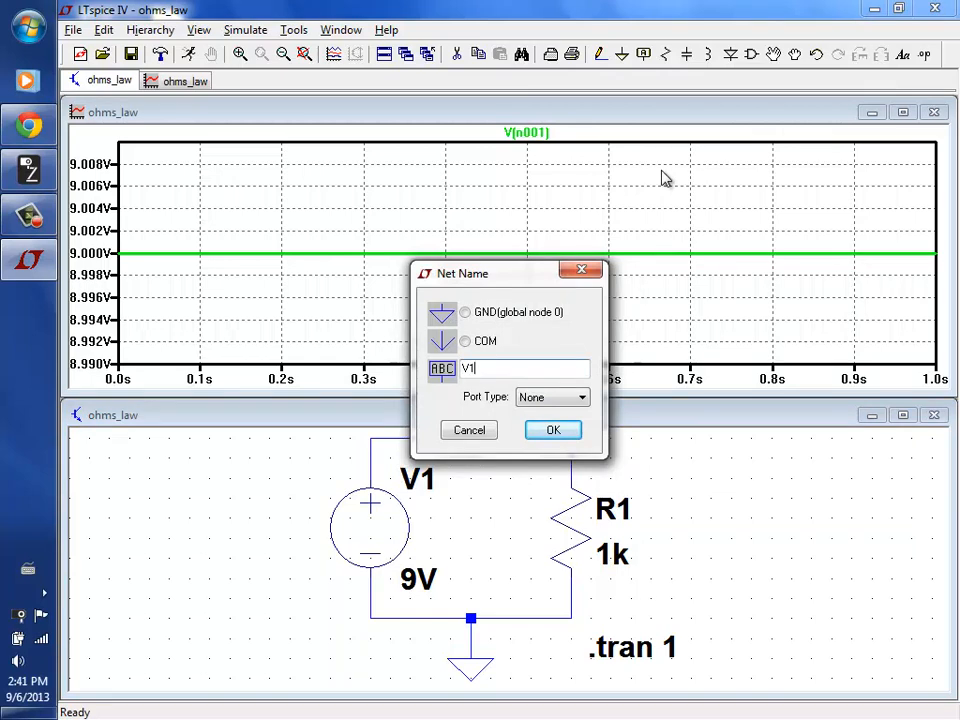
{"action": "type", "text": "V1"}
{"action": "key", "text": "Return"}
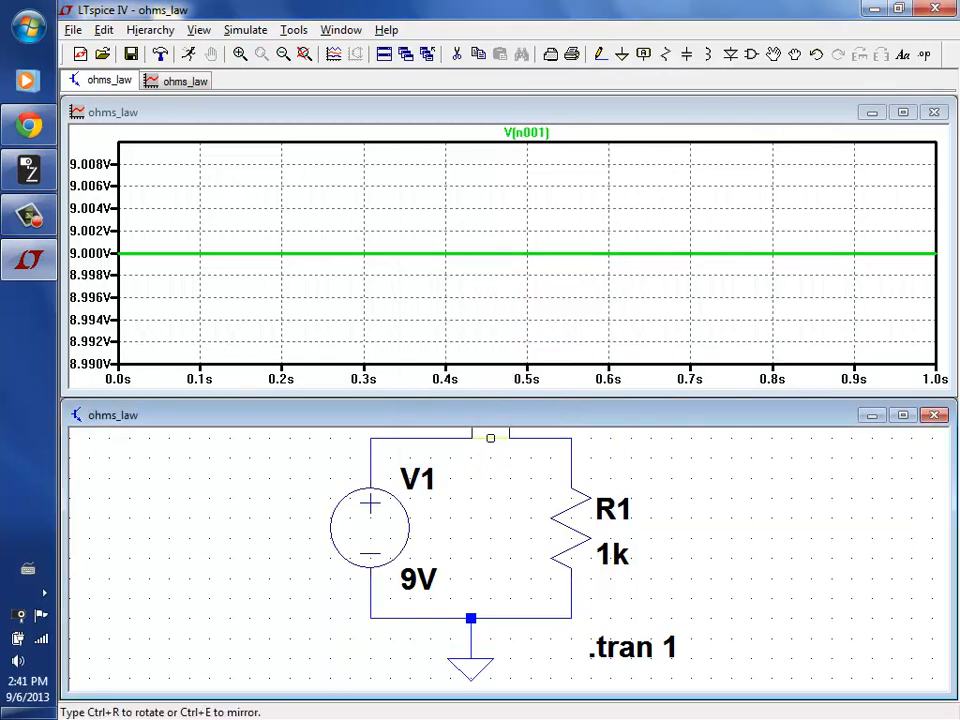
{"action": "left_click", "coordinate": [490, 437]}
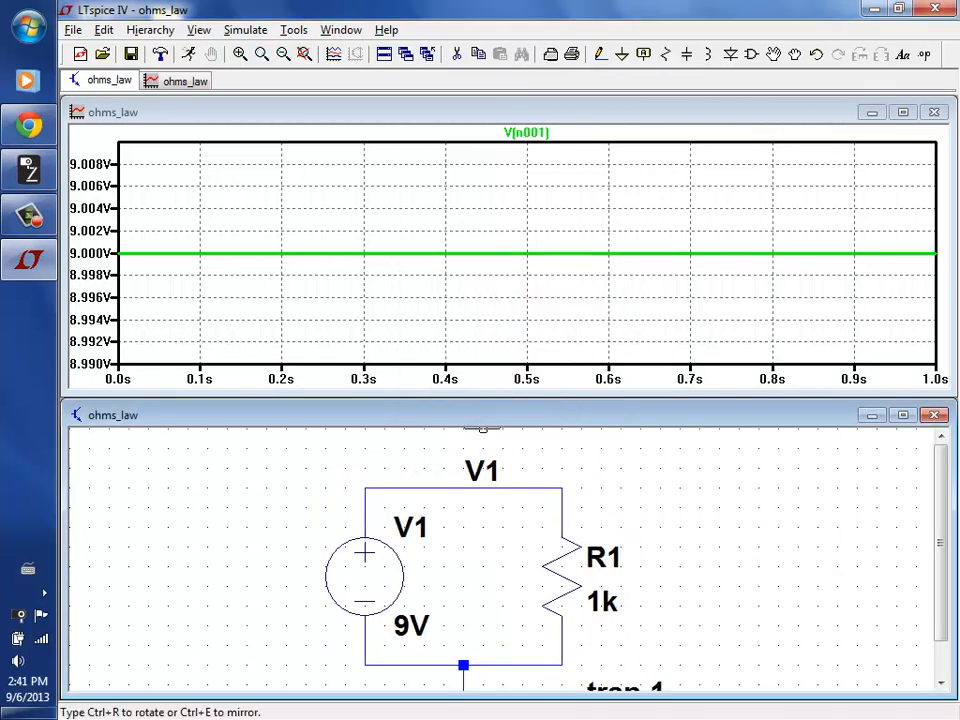
{"action": "left_click", "coordinate": [307, 57]}
Review the SPICE netlist again to see how the labelled net V1 is listed, and close it
{"action": "left_click", "coordinate": [199, 30]}
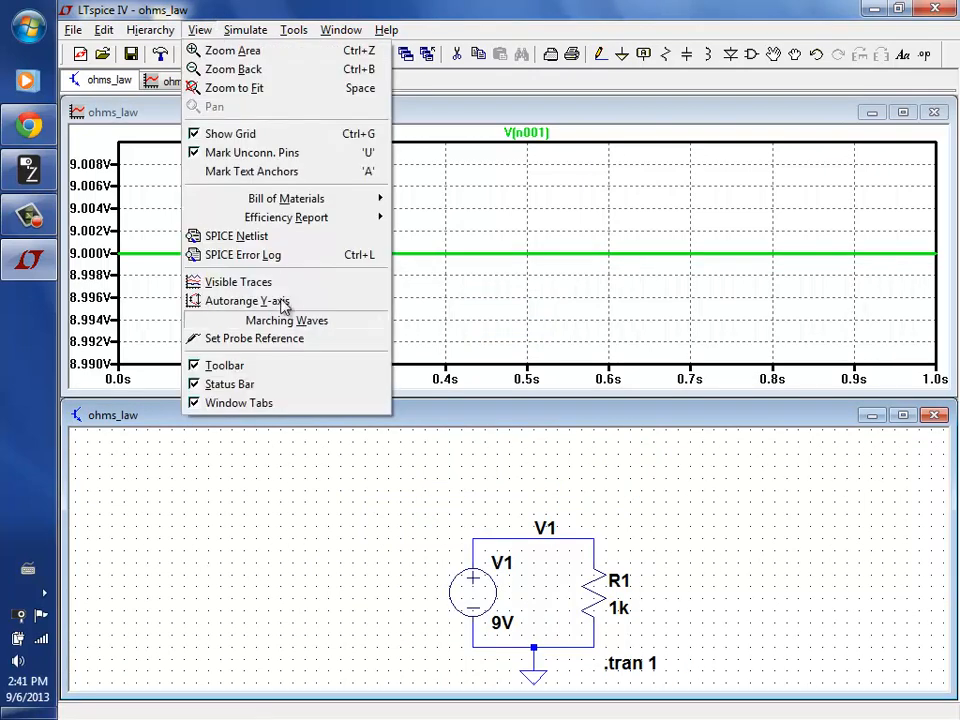
{"action": "left_click", "coordinate": [262, 236]}
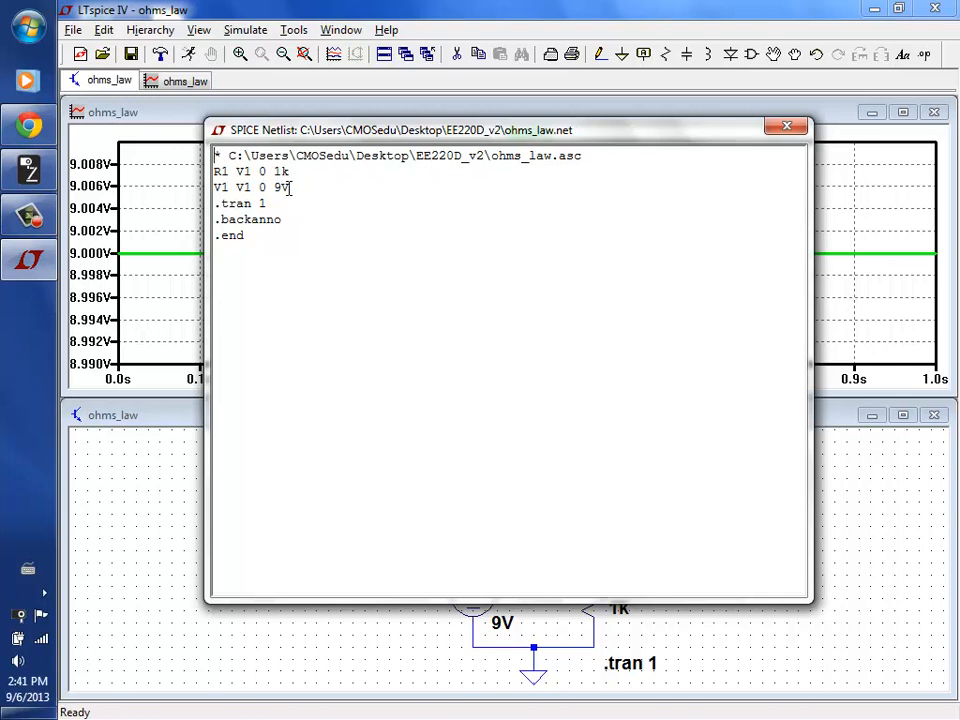
{"action": "left_click", "coordinate": [786, 126]}
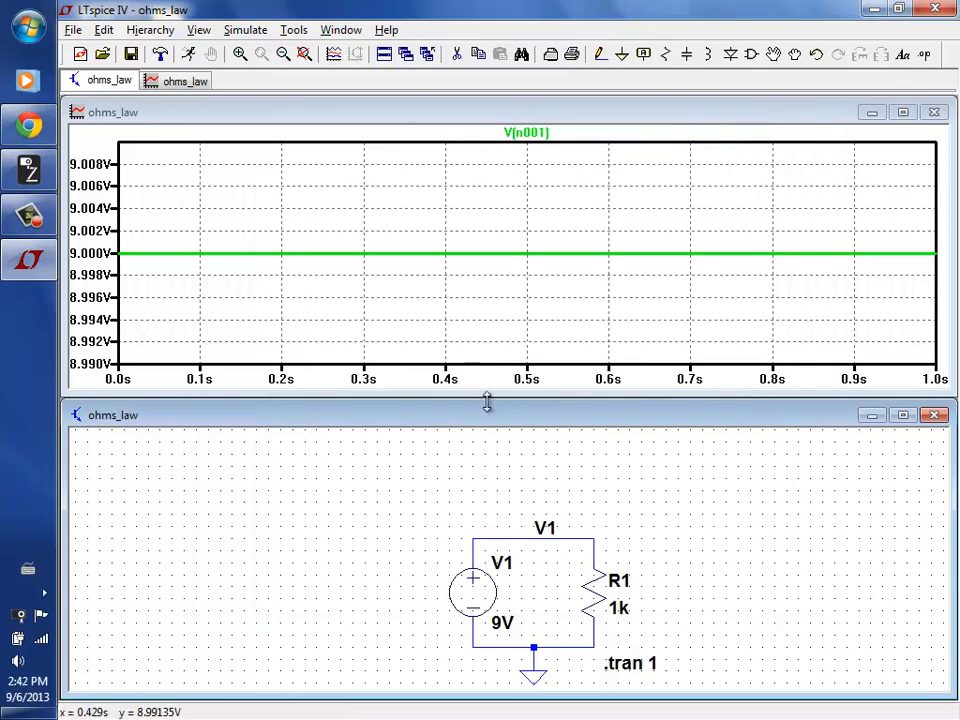
Rerun the transient simulation and plot the voltage of the labelled net V1
{"action": "left_click", "coordinate": [189, 55]}
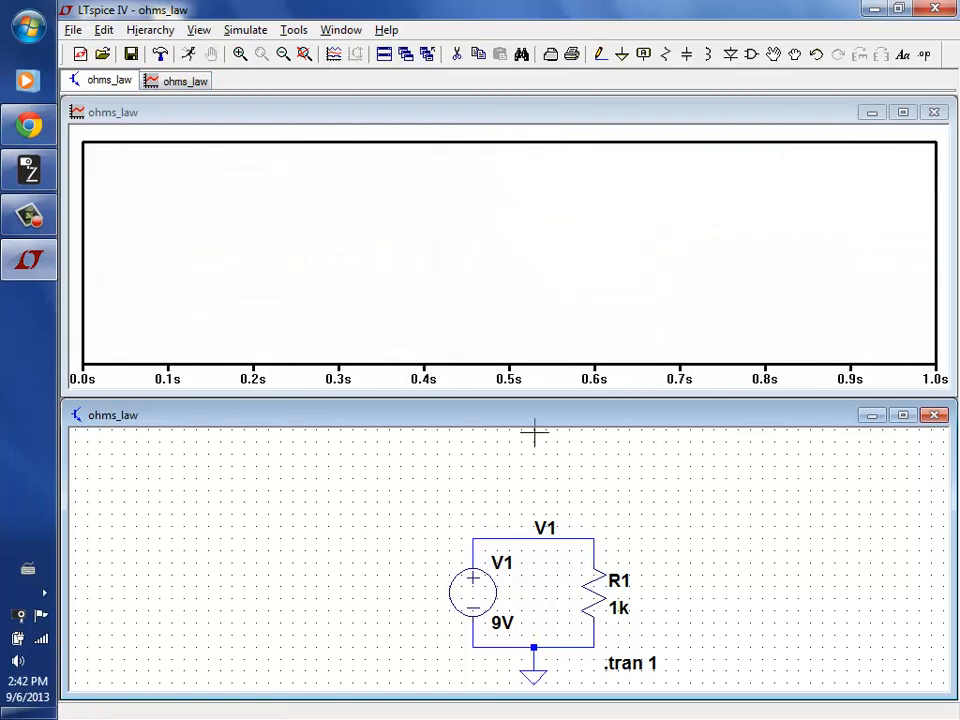
{"action": "left_click", "coordinate": [310, 56]}
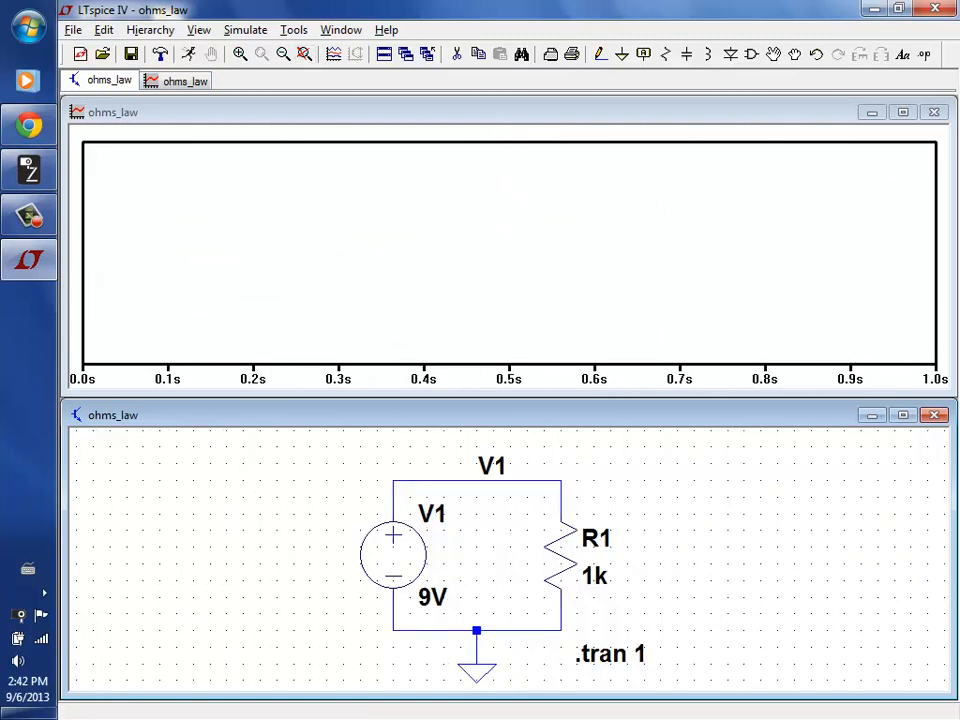
{"action": "left_click", "coordinate": [491, 465]}
Exit LTspice and save the changes to the ohms_law schematic
{"action": "left_click", "coordinate": [165, 116]}
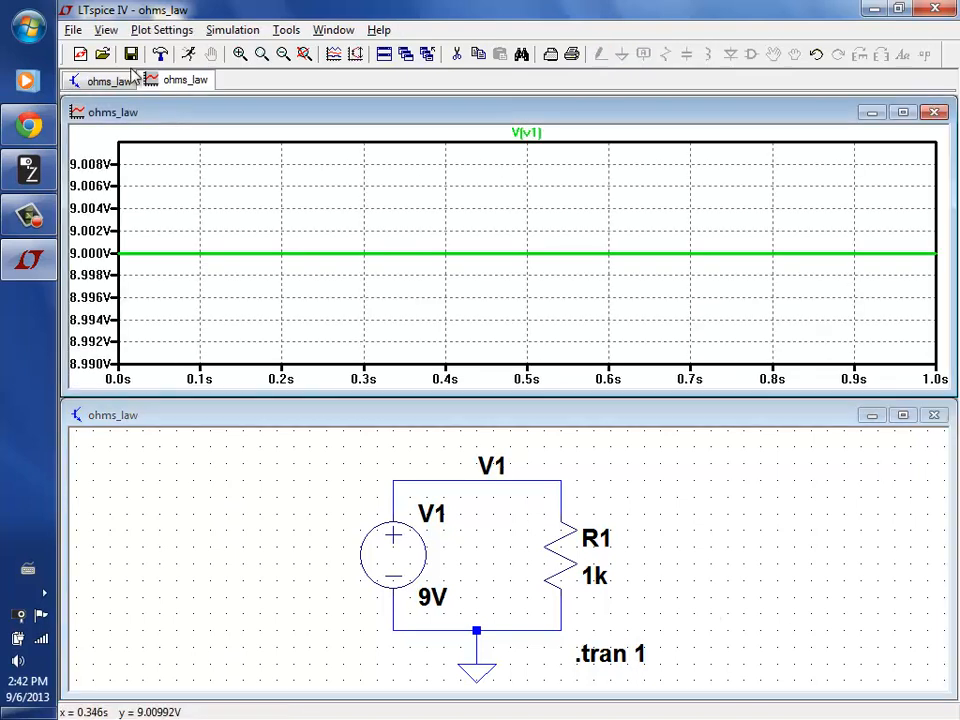
{"action": "left_click", "coordinate": [935, 9]}
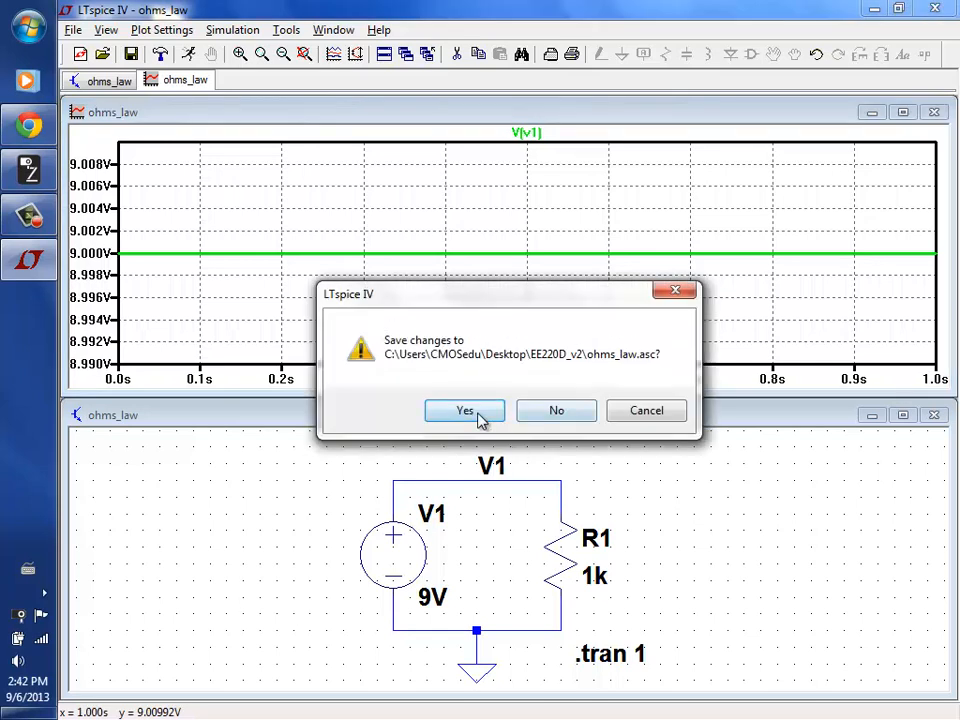
{"action": "left_click", "coordinate": [482, 412]}
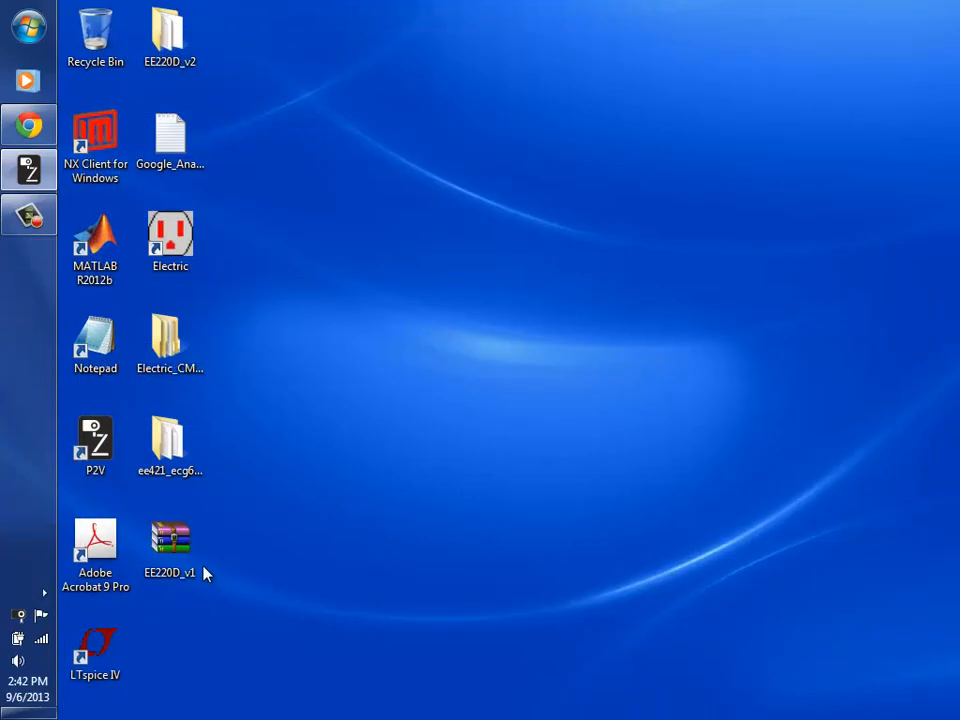
Reopen the ohms_law schematic from the EE220D_v2 desktop folder and run its transient simulation
{"action": "double_click", "coordinate": [133, 38]}
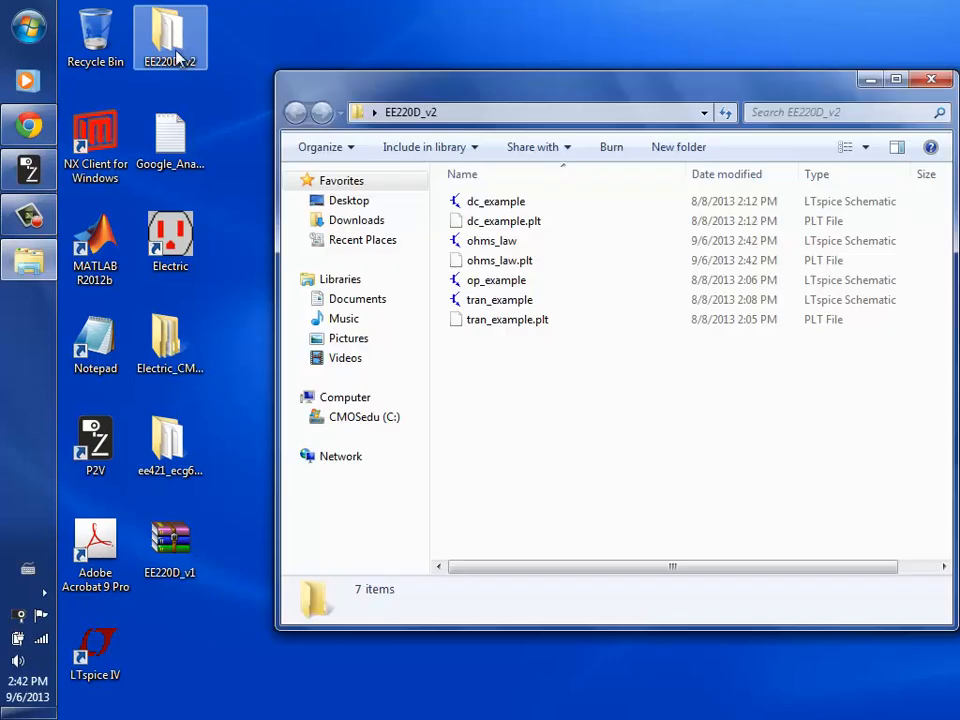
{"action": "left_click", "coordinate": [500, 241]}
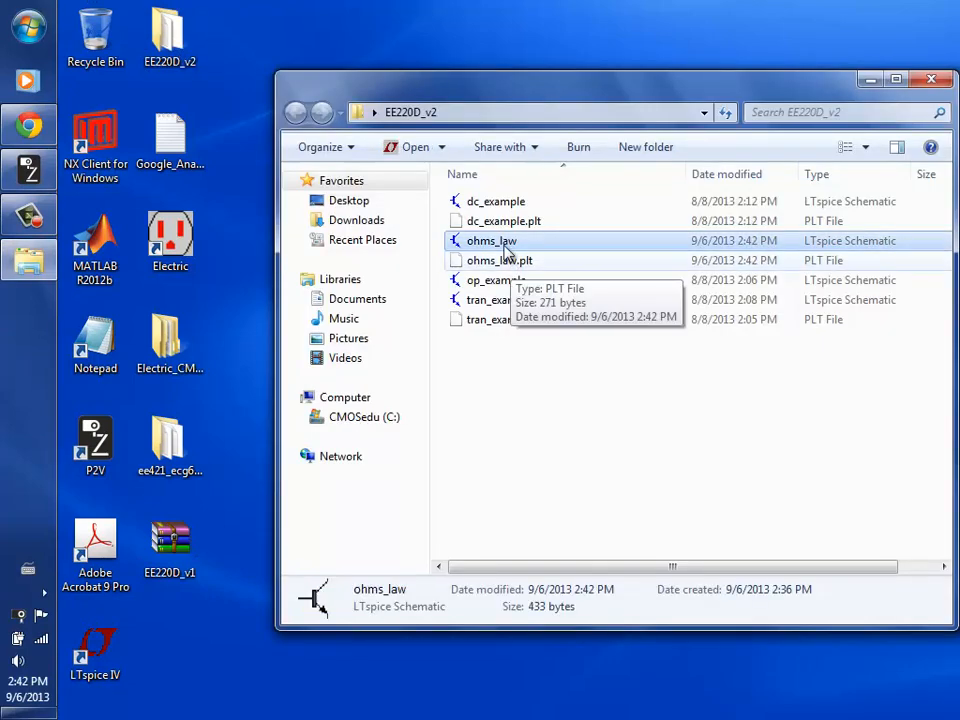
{"action": "double_click", "coordinate": [505, 243]}
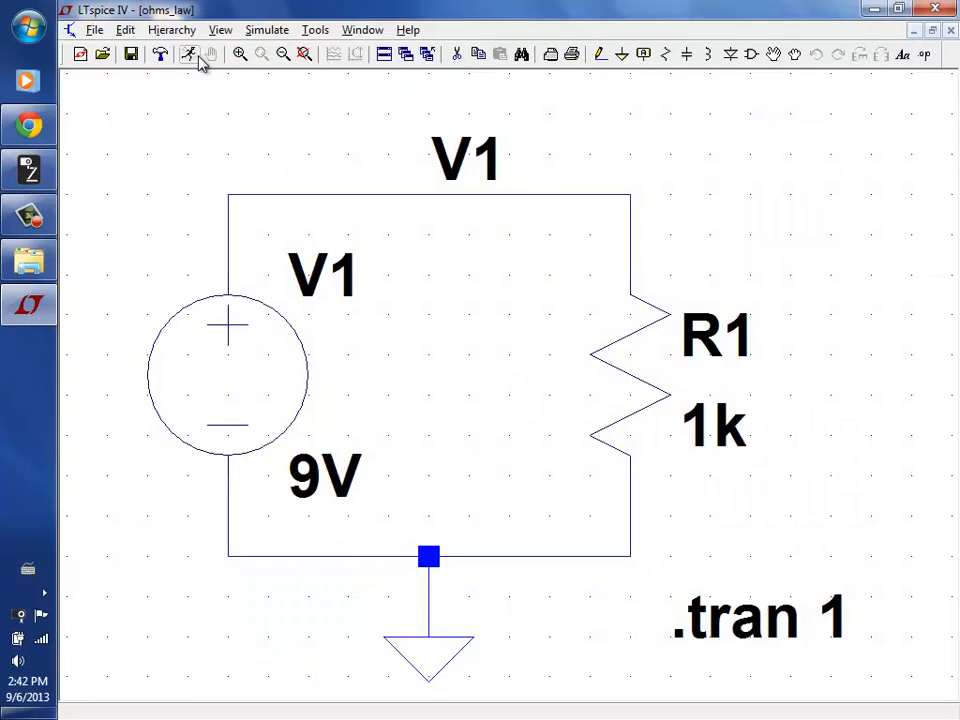
{"action": "left_click", "coordinate": [190, 54]}
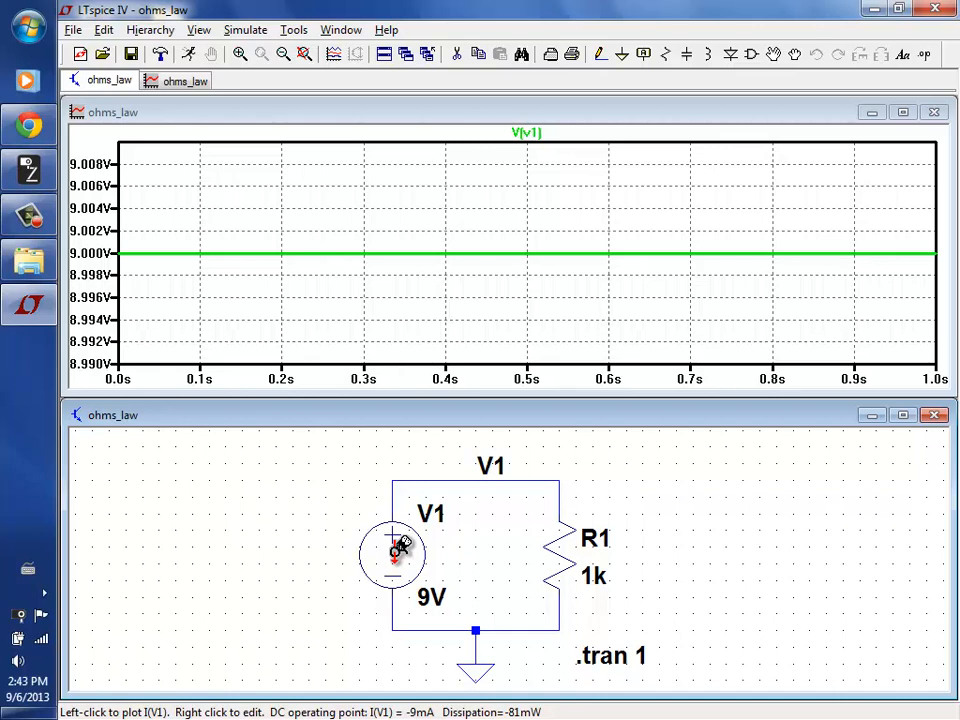
Replace the plotted net voltage with the current through the voltage source, I(V1)
{"action": "left_click", "coordinate": [364, 124]}
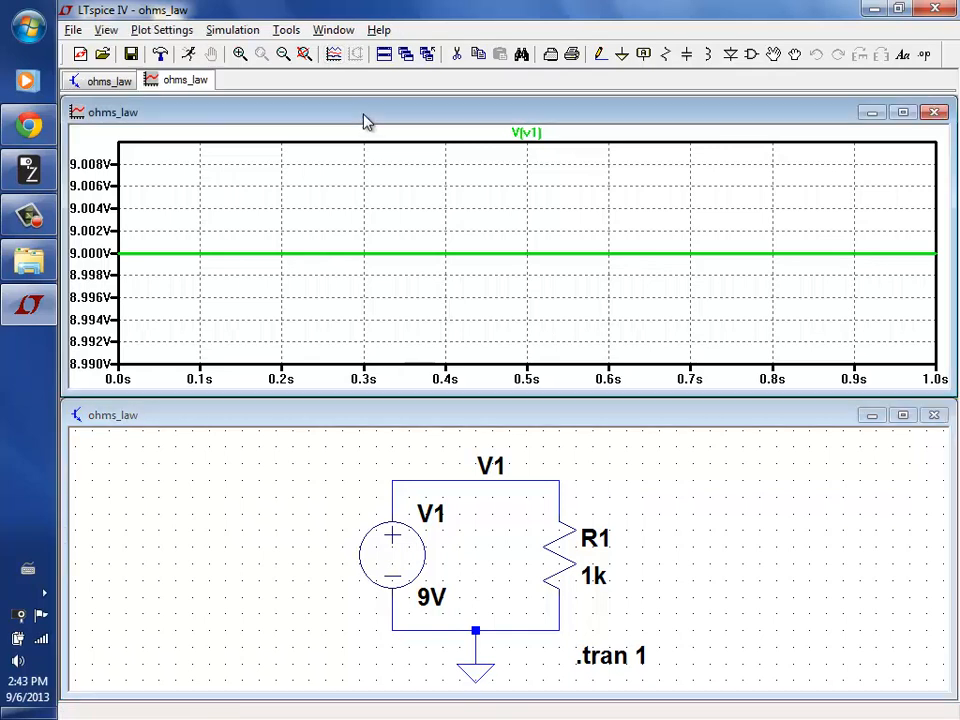
{"action": "left_click", "coordinate": [334, 56]}
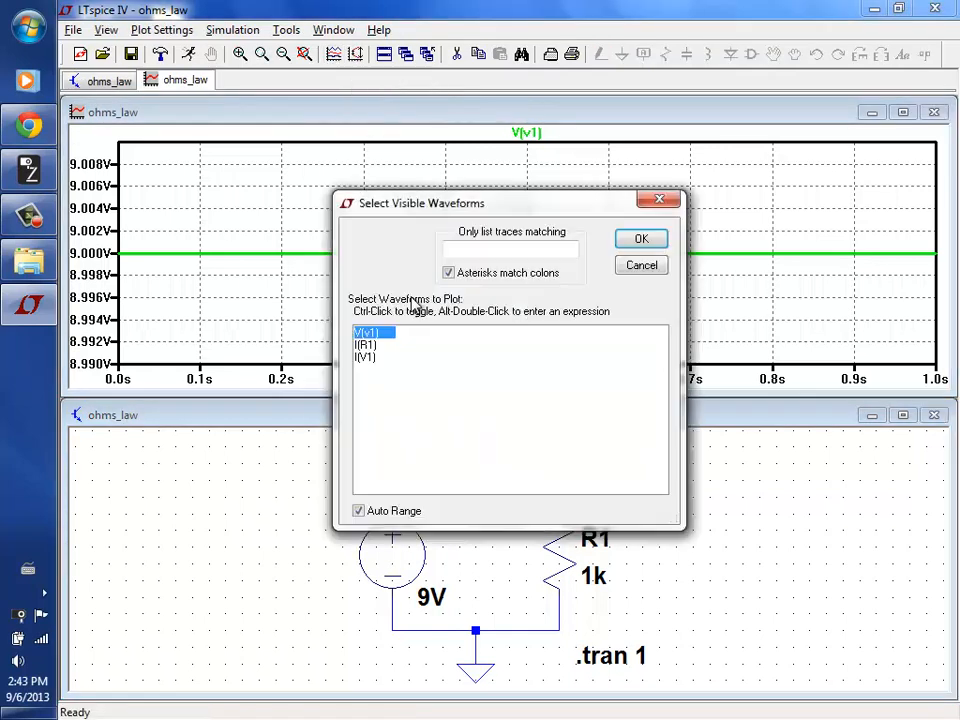
{"action": "double_click", "coordinate": [372, 358]}
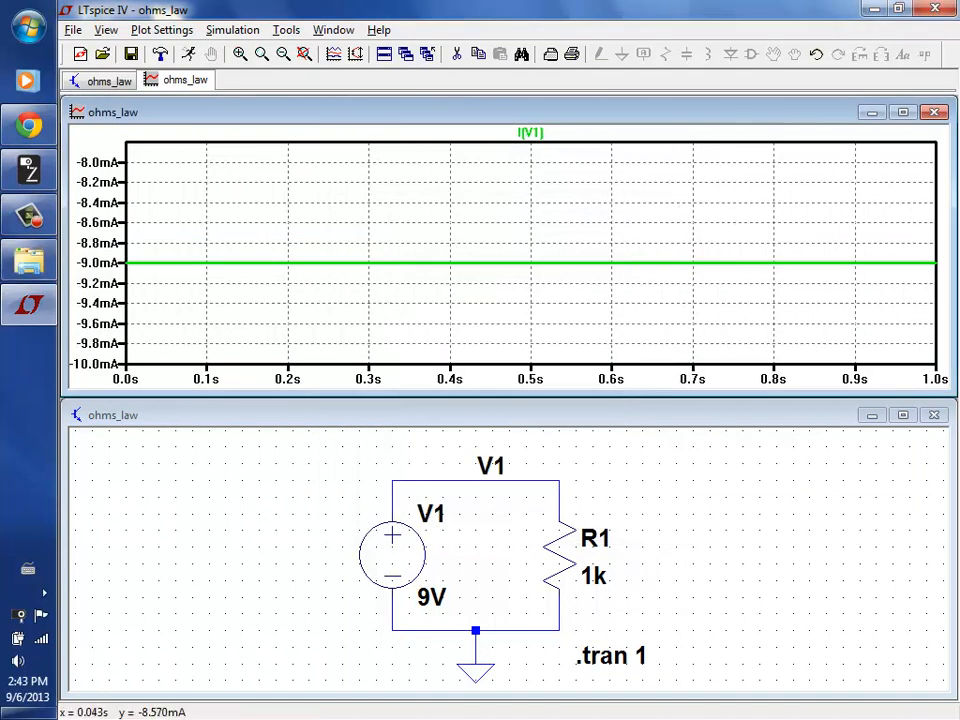
Stretch the circuit upward by dragging the labelled top wire higher with its connections attached, leaving room above source V1
{"action": "left_click", "coordinate": [518, 416]}
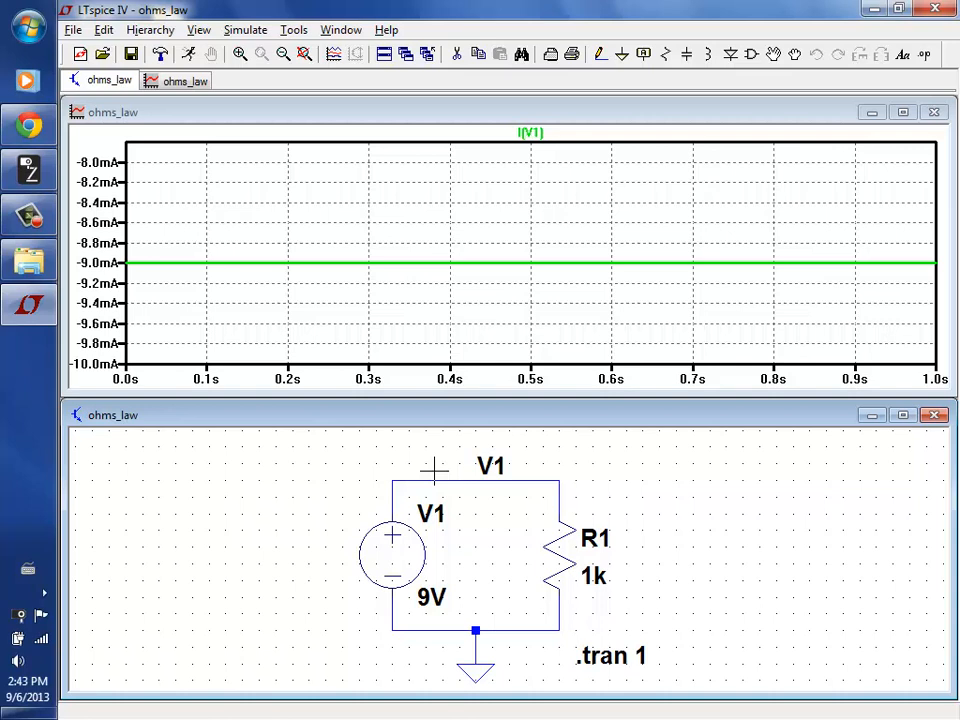
{"action": "left_click", "coordinate": [903, 414]}
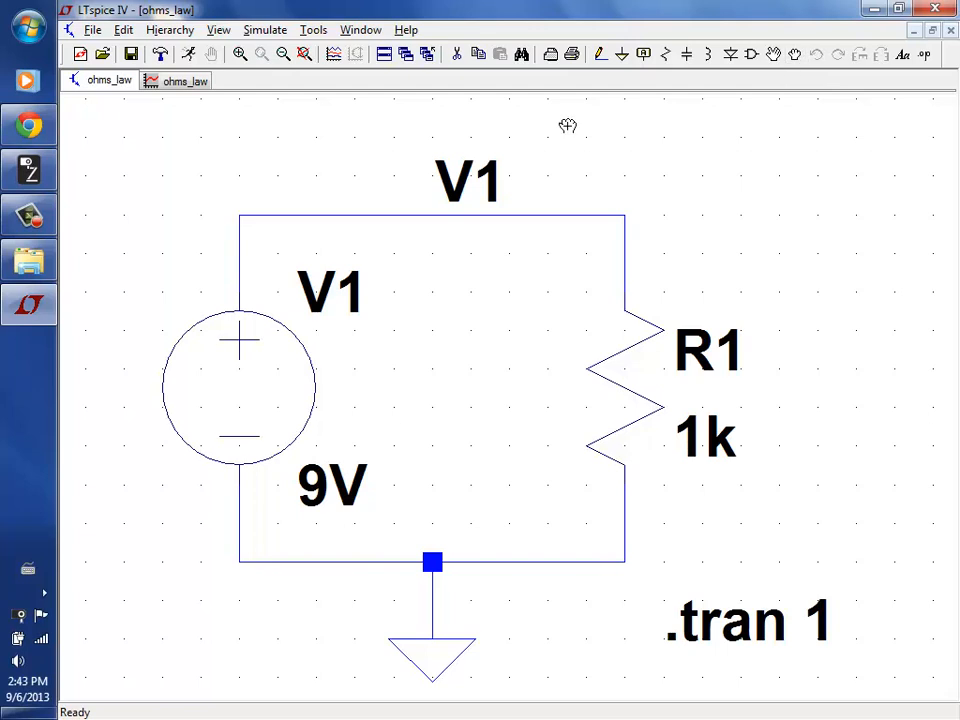
{"action": "left_click", "coordinate": [284, 57]}
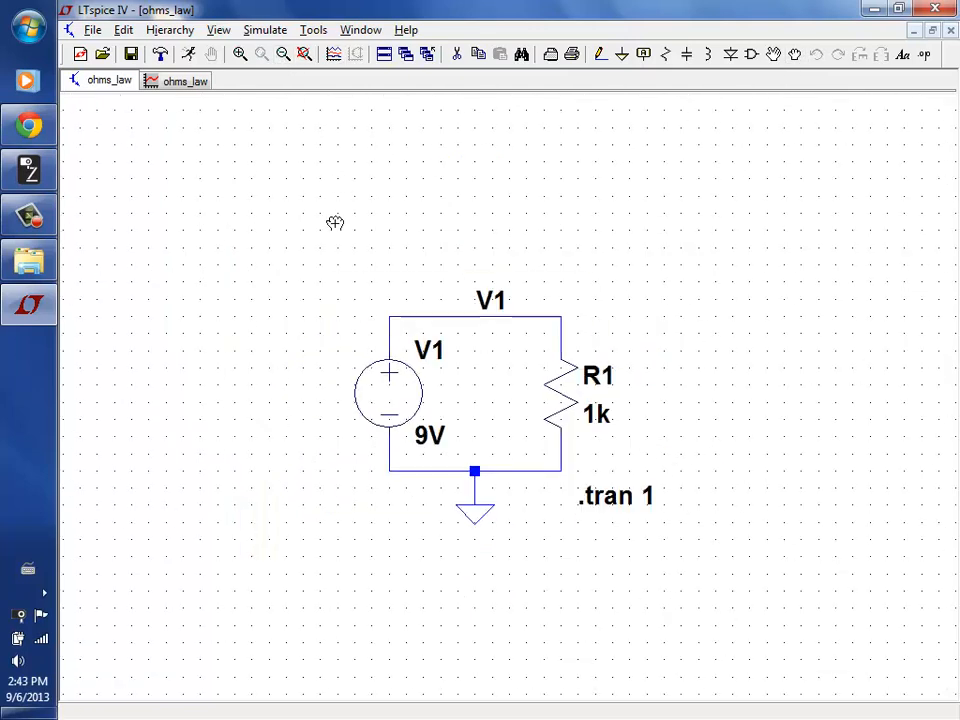
{"action": "left_click_drag", "start_coordinate": [586, 320], "coordinate": [632, 322]}
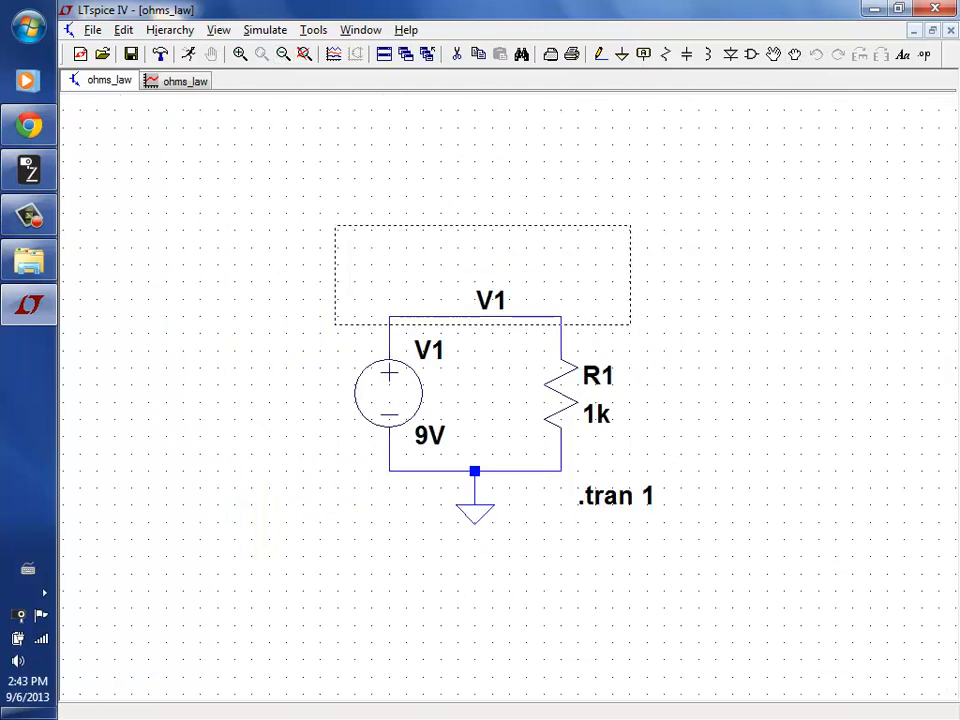
{"action": "left_click", "coordinate": [630, 160]}
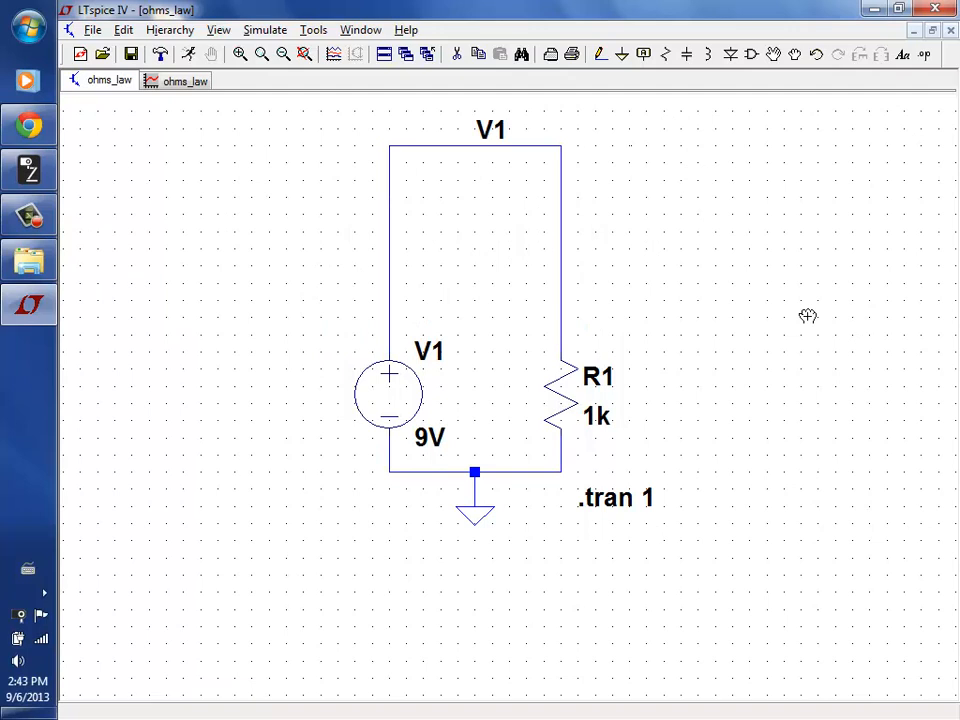
Duplicate the 9 V source V1 and place the copy in the empty area beside the circuit
{"action": "left_click", "coordinate": [479, 55]}
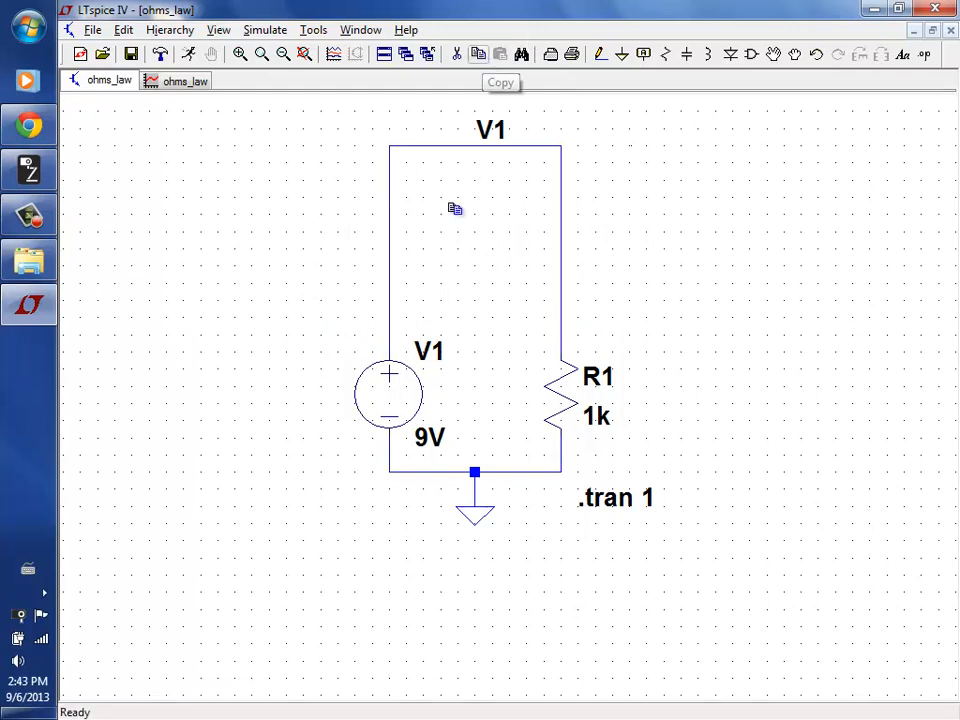
{"action": "left_click", "coordinate": [388, 420]}
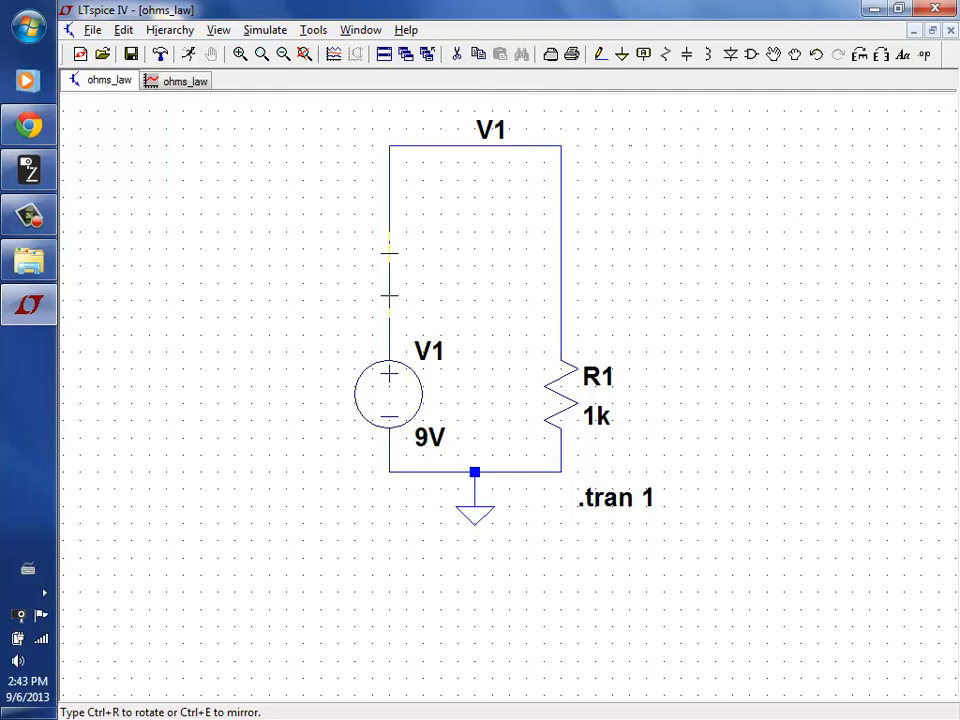
{"action": "left_click", "coordinate": [166, 262]}
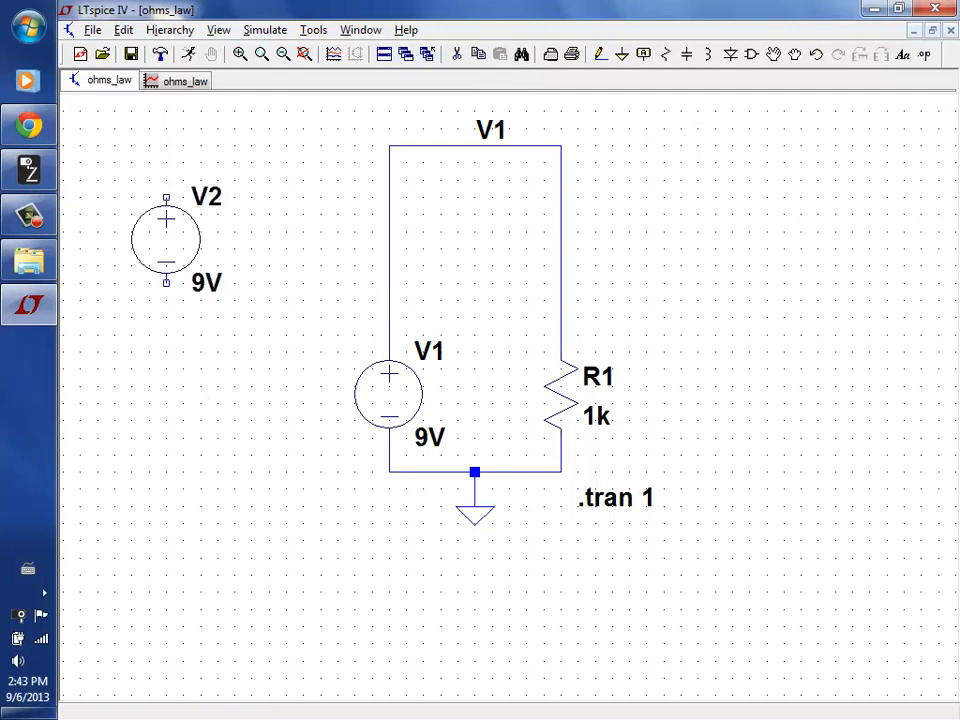
Move the copied source V2, rotate it 180 degrees, and insert it in the vertical wire directly above V1
{"action": "left_click", "coordinate": [772, 54]}
{"action": "left_click", "coordinate": [138, 248]}
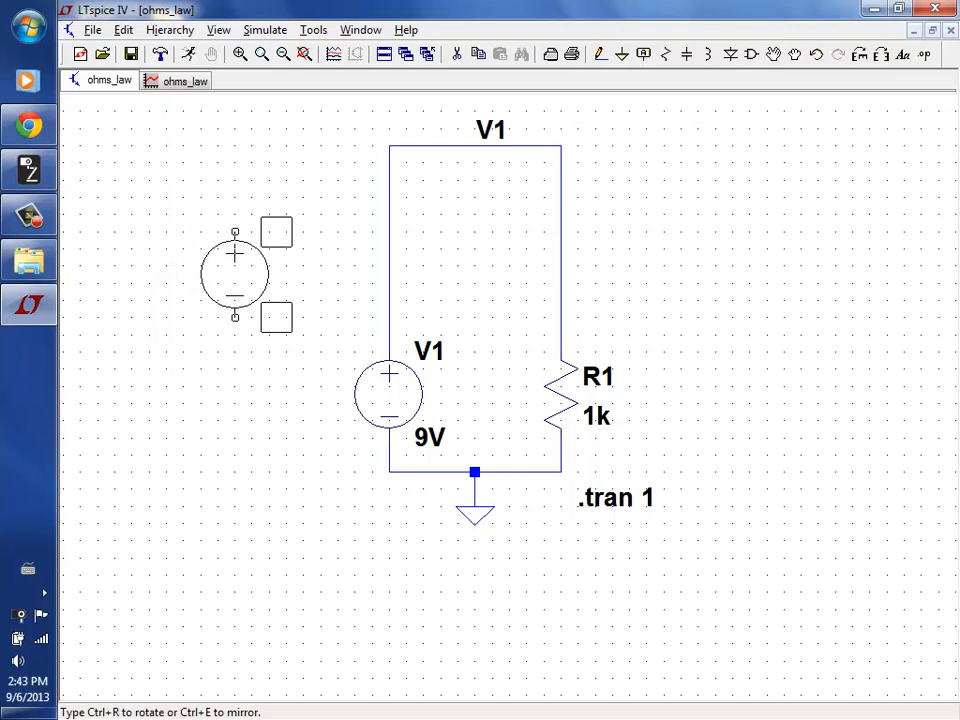
{"action": "key", "text": "ctrl+r"}
{"action": "key", "text": "ctrl+r"}
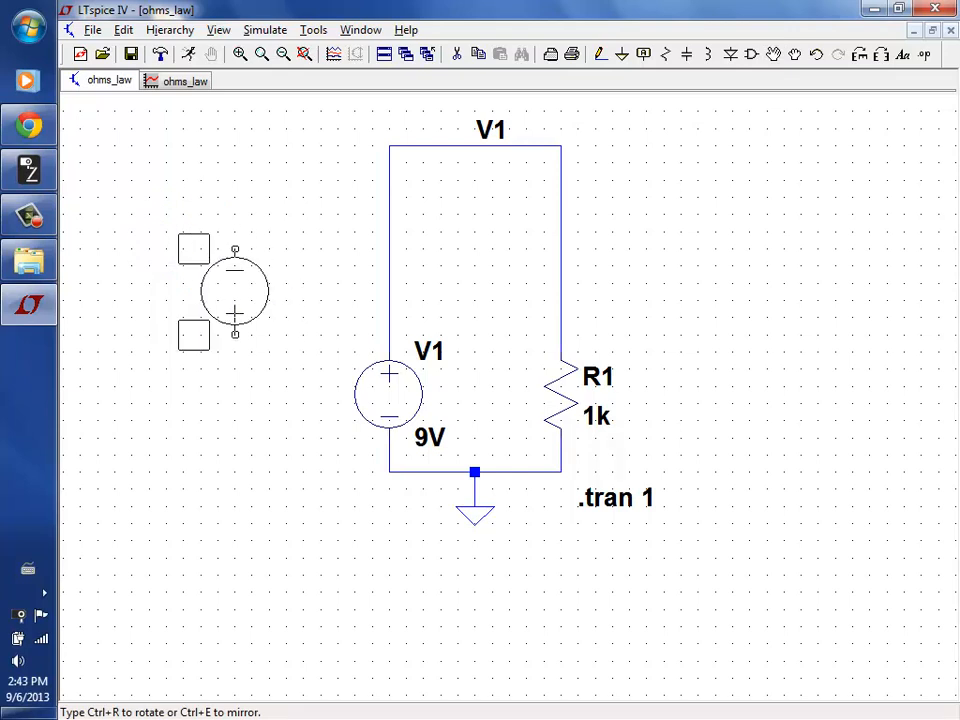
{"action": "left_click", "coordinate": [388, 280]}
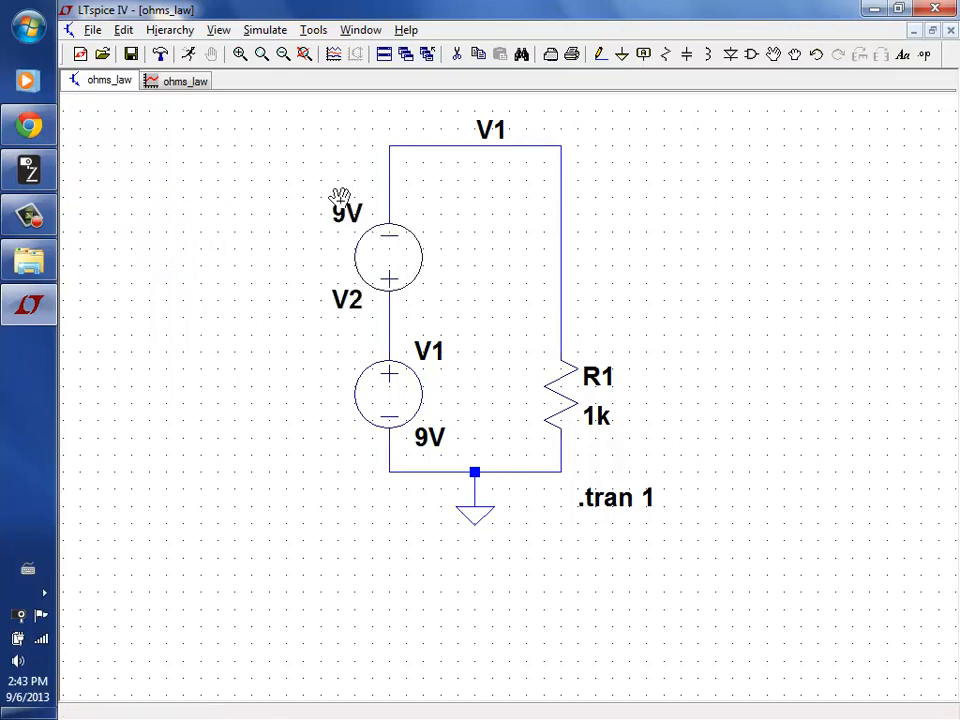
Set the value of source V2 to 0 and rename the source Vmeas
{"action": "right_click", "coordinate": [349, 210]}
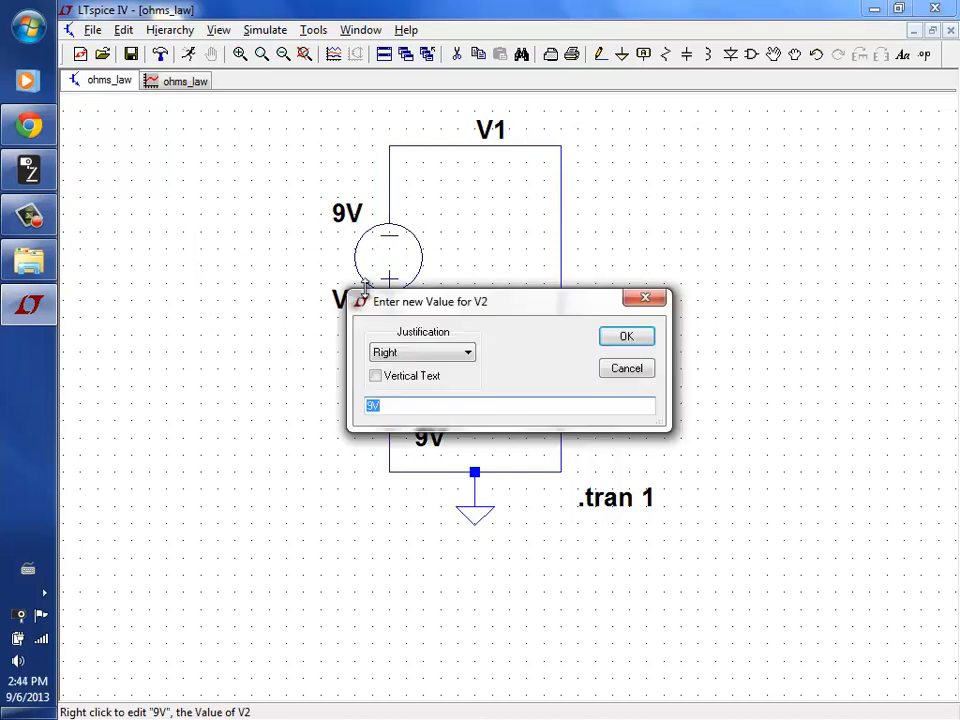
{"action": "type", "text": "0"}
{"action": "key", "text": "Return"}
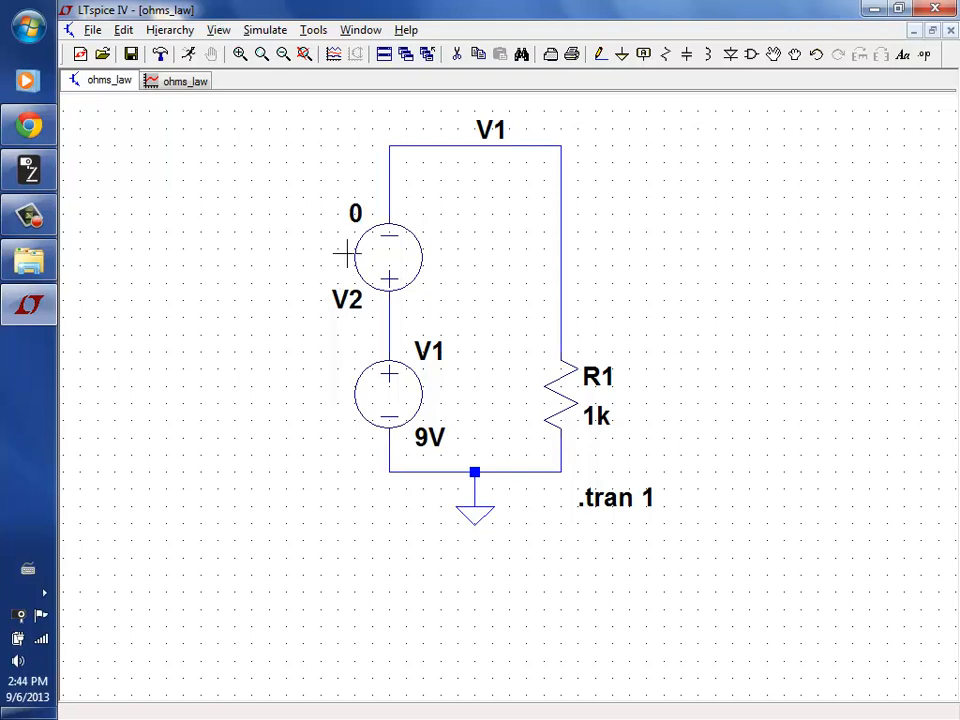
{"action": "right_click", "coordinate": [338, 297]}
{"action": "left_click", "coordinate": [400, 408]}
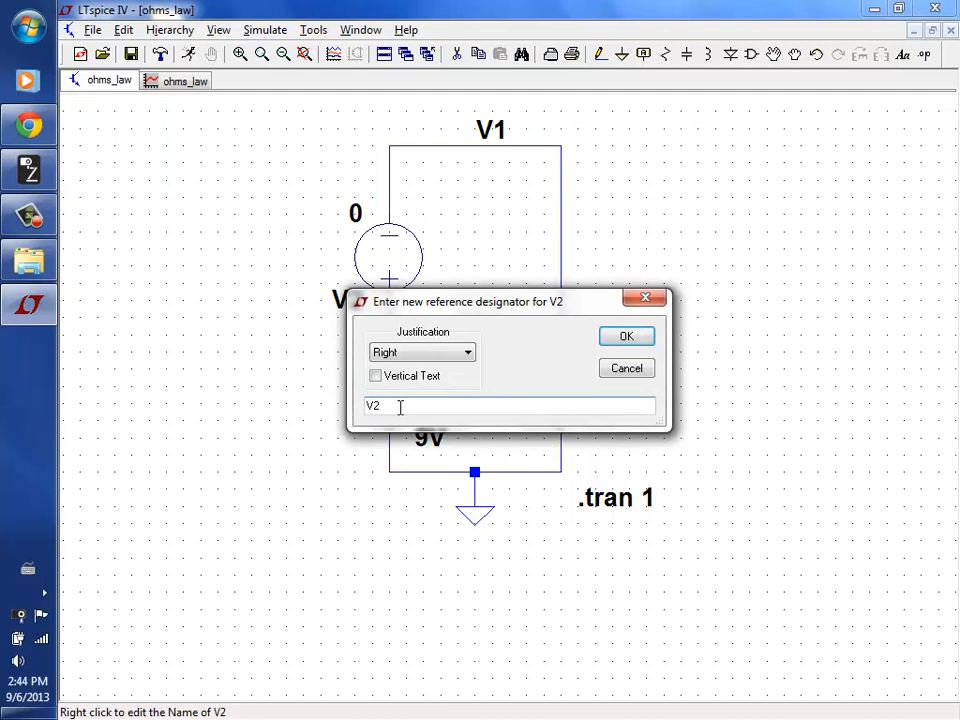
{"action": "key", "text": "BackSpace"}
{"action": "type", "text": "meas"}
{"action": "key", "text": "Return"}
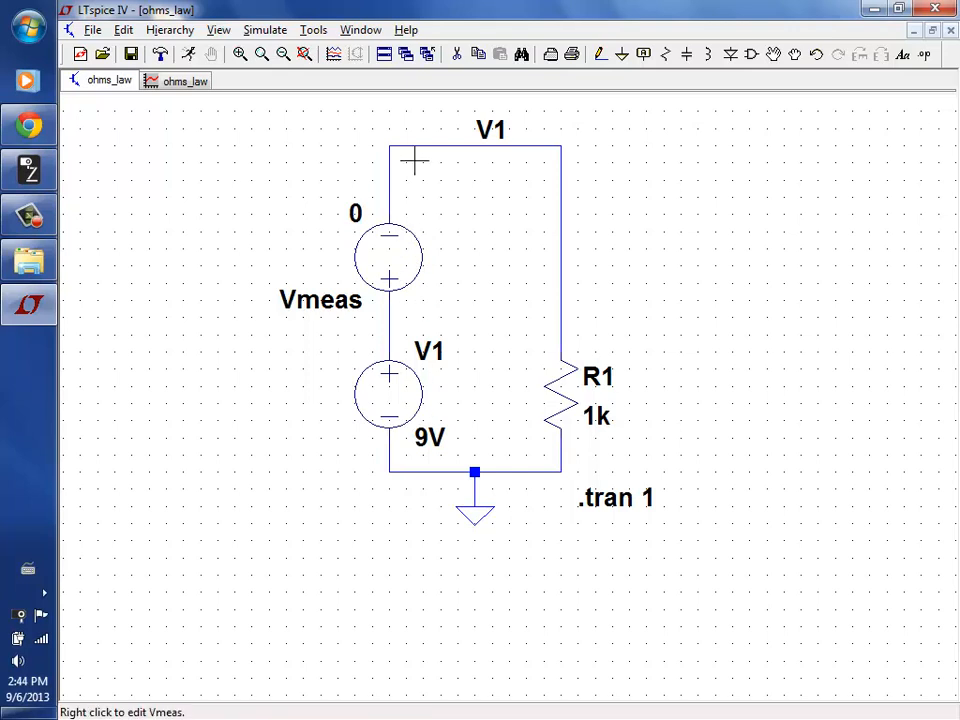
Rerun the transient simulation and plot only the current through Vmeas
{"action": "left_click", "coordinate": [190, 54]}
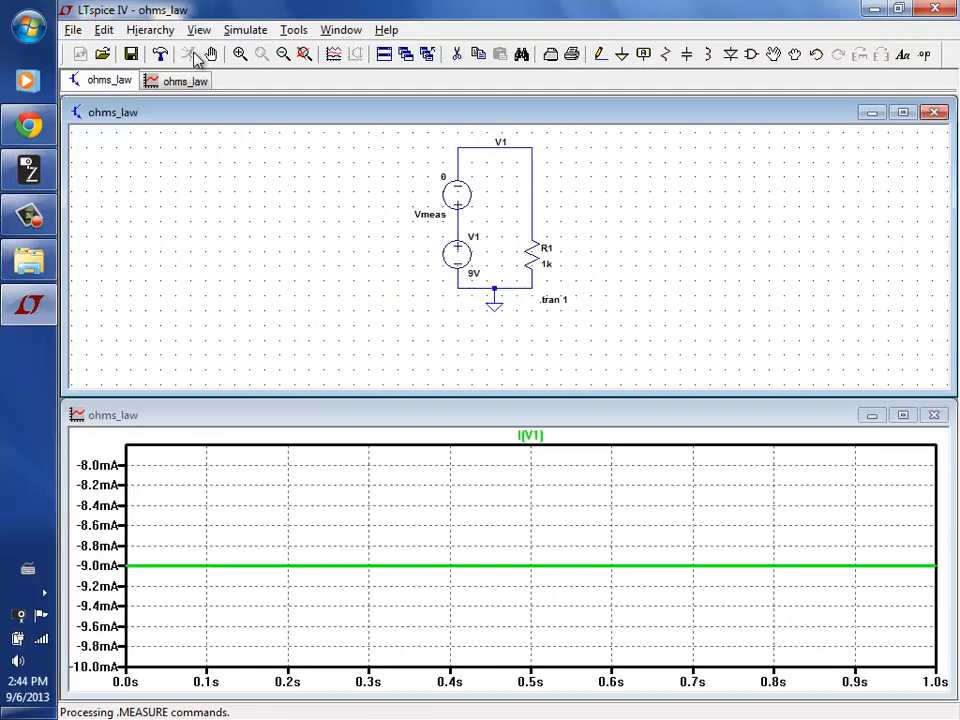
{"action": "left_click", "coordinate": [465, 193]}
{"action": "left_click", "coordinate": [465, 193]}
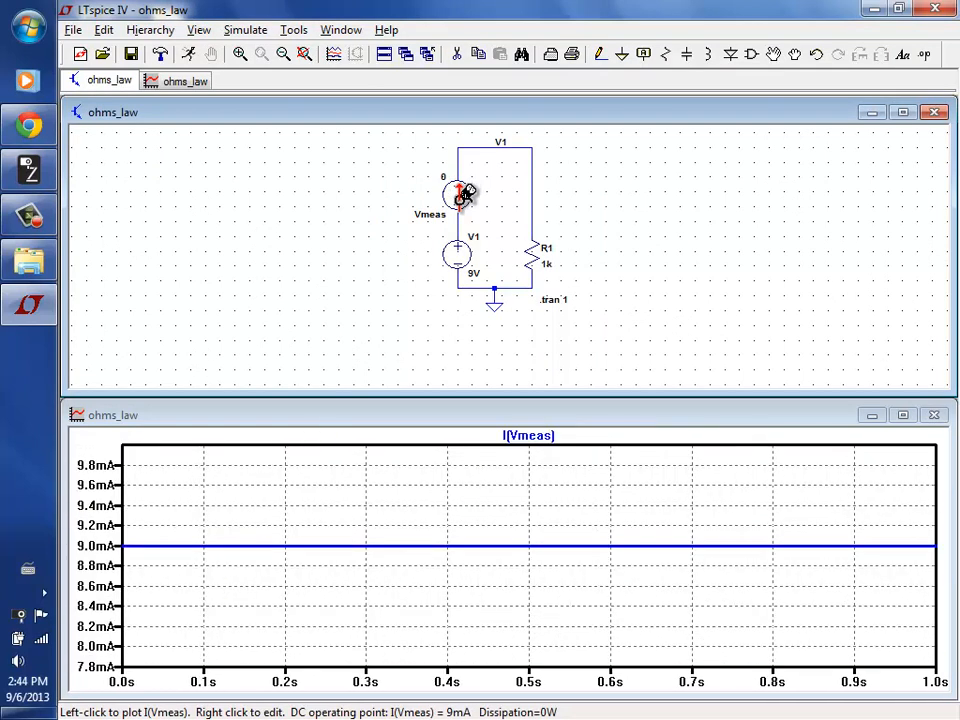
{"action": "left_click", "coordinate": [903, 113]}
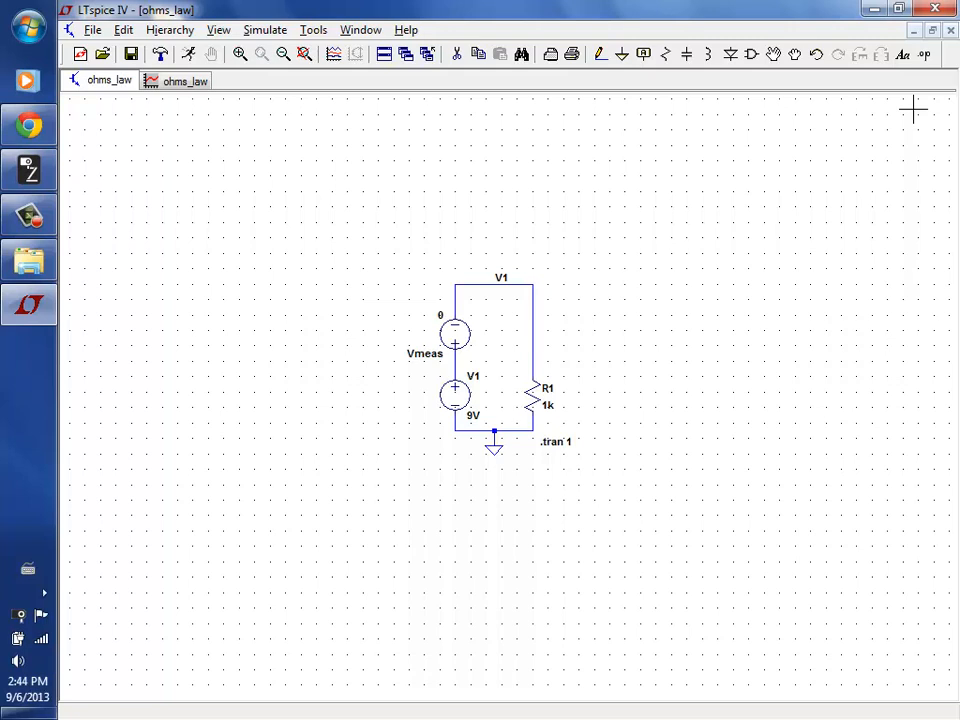
{"action": "left_click", "coordinate": [304, 54]}
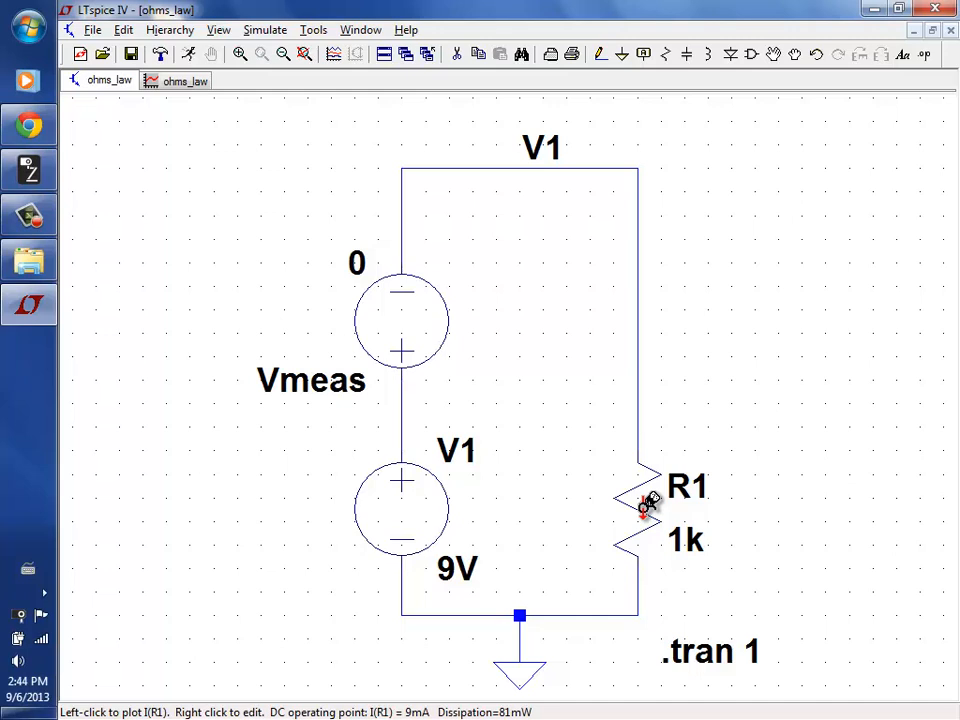
{"action": "left_click", "coordinate": [796, 54]}
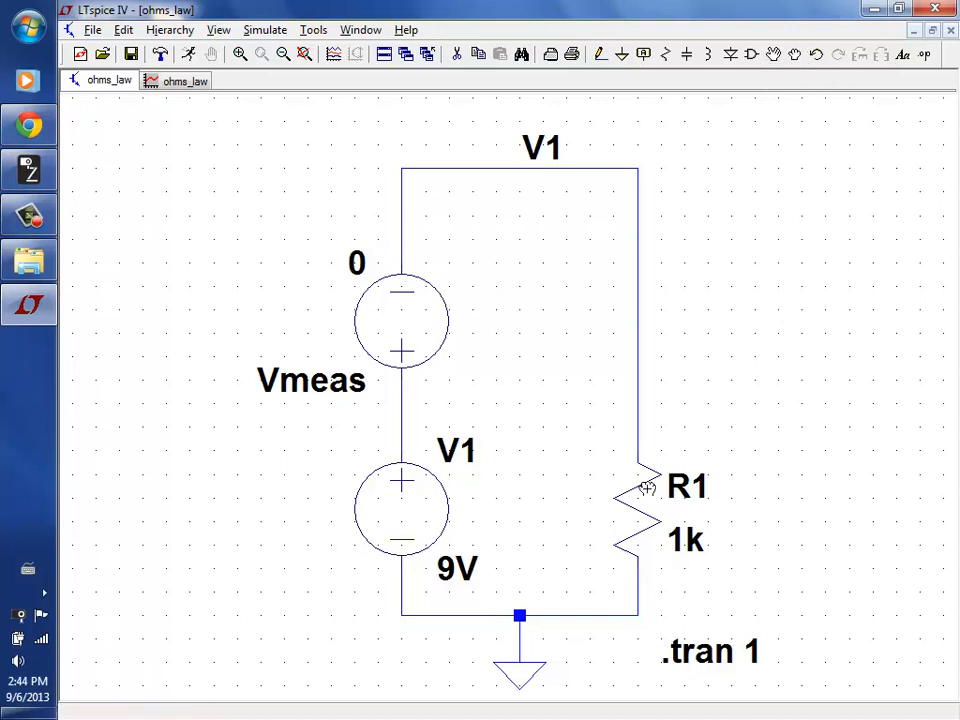
{"action": "left_click_drag", "start_coordinate": [647, 488], "coordinate": [759, 424]}
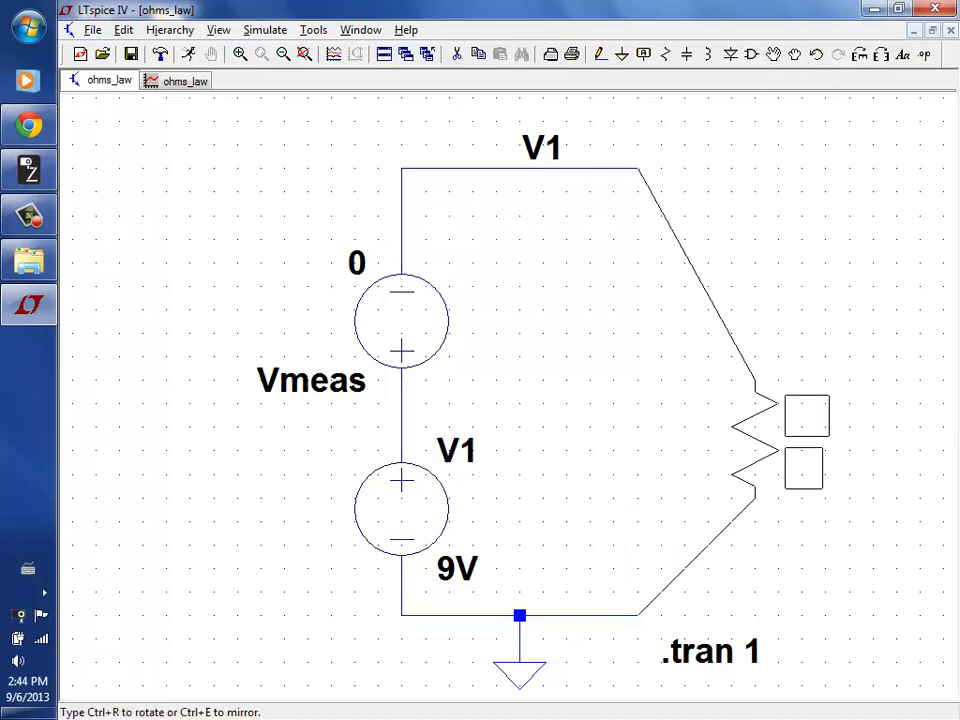
{"action": "key", "text": "Escape"}
Pick up resistor R1 with the Move tool, mirror it, and place it back between the same two wire ends
{"action": "left_click", "coordinate": [775, 56]}
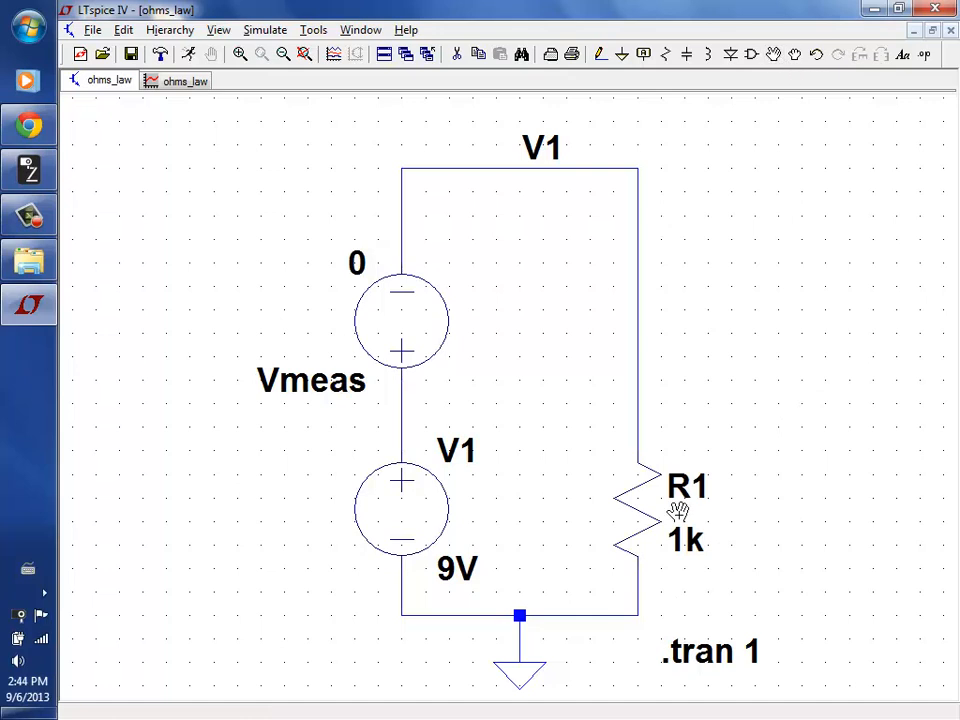
{"action": "left_click", "coordinate": [634, 495]}
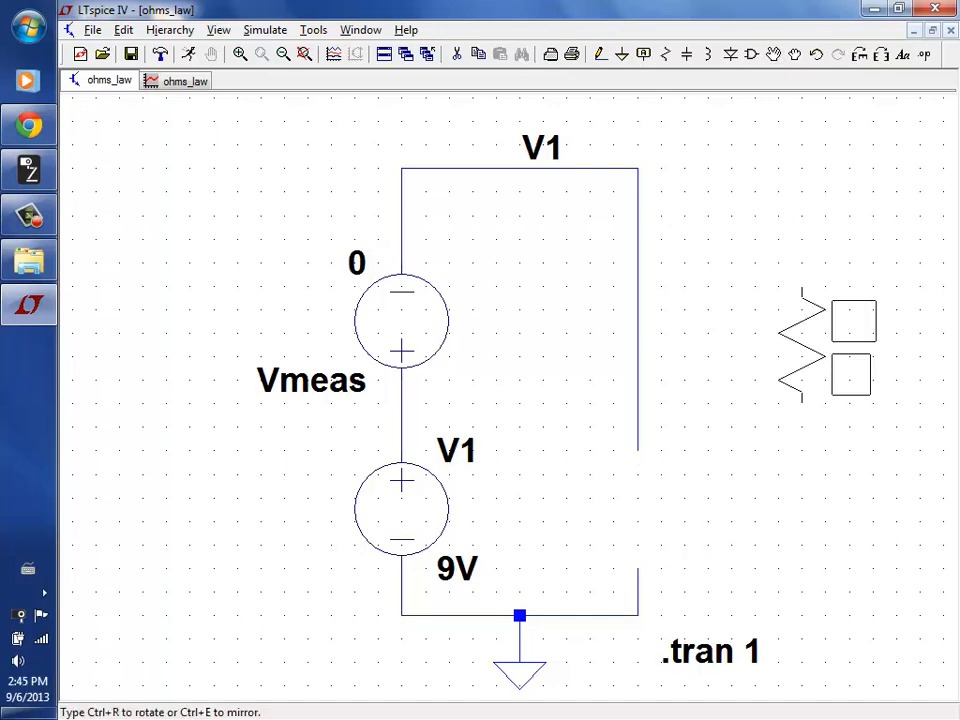
{"action": "key", "text": "ctrl+e"}
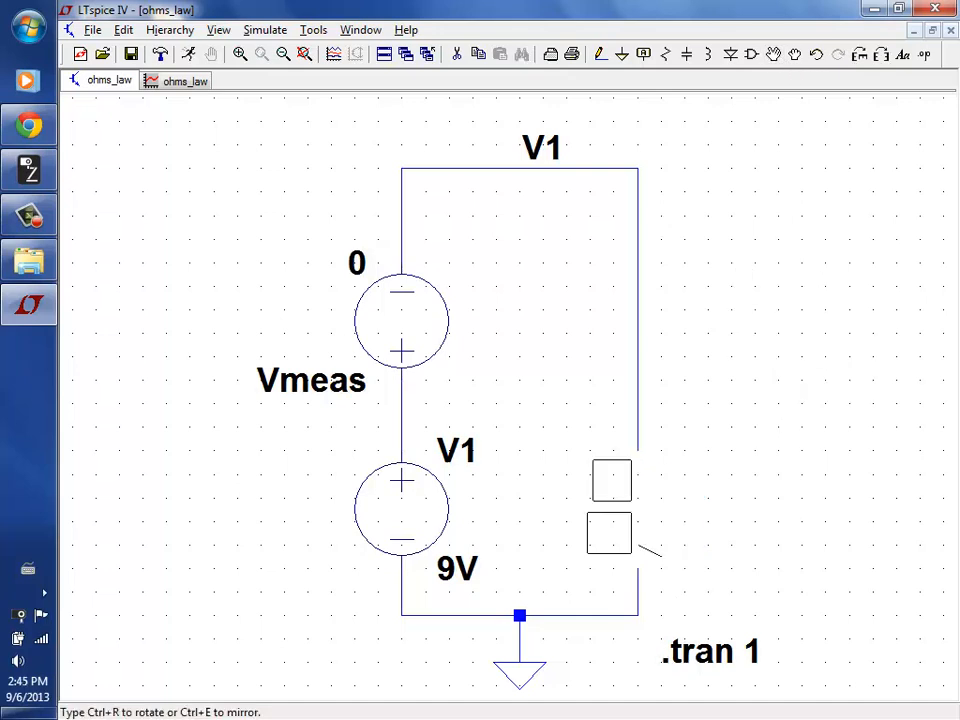
{"action": "left_click", "coordinate": [637, 507]}
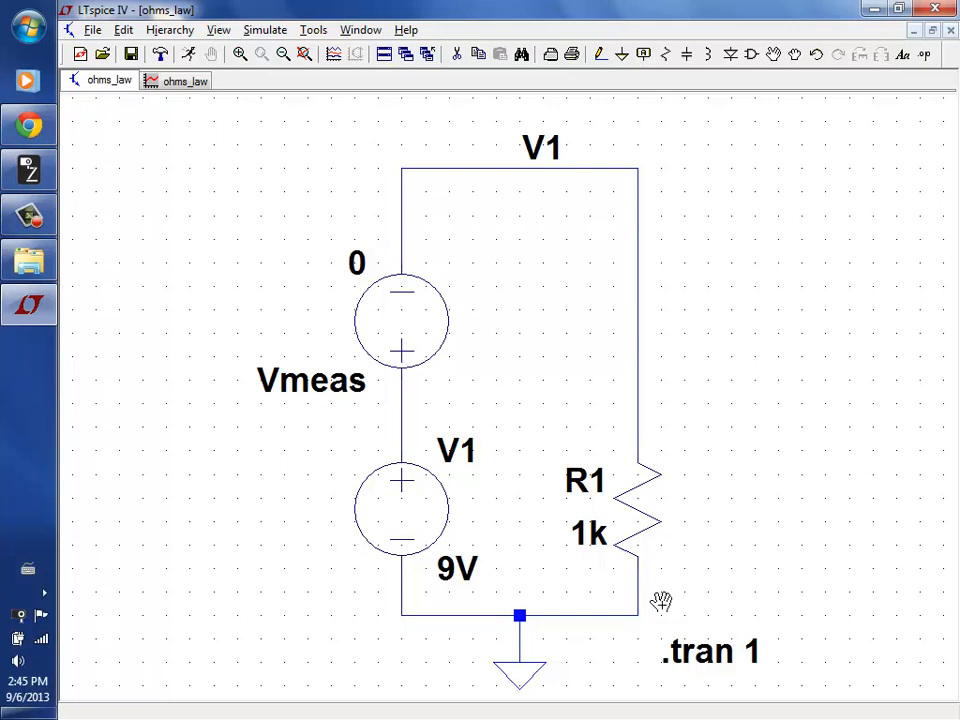
Rerun the transient simulation with the mirrored R1 and maximize the schematic to check the resistor's current direction
{"action": "left_click", "coordinate": [188, 53]}
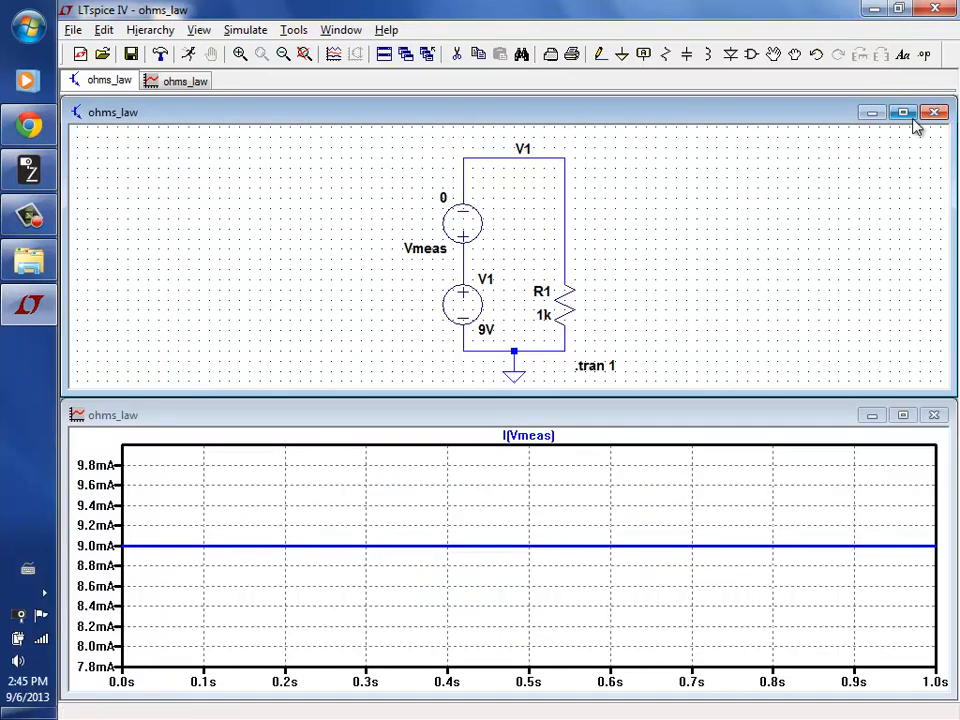
{"action": "left_click", "coordinate": [903, 112]}
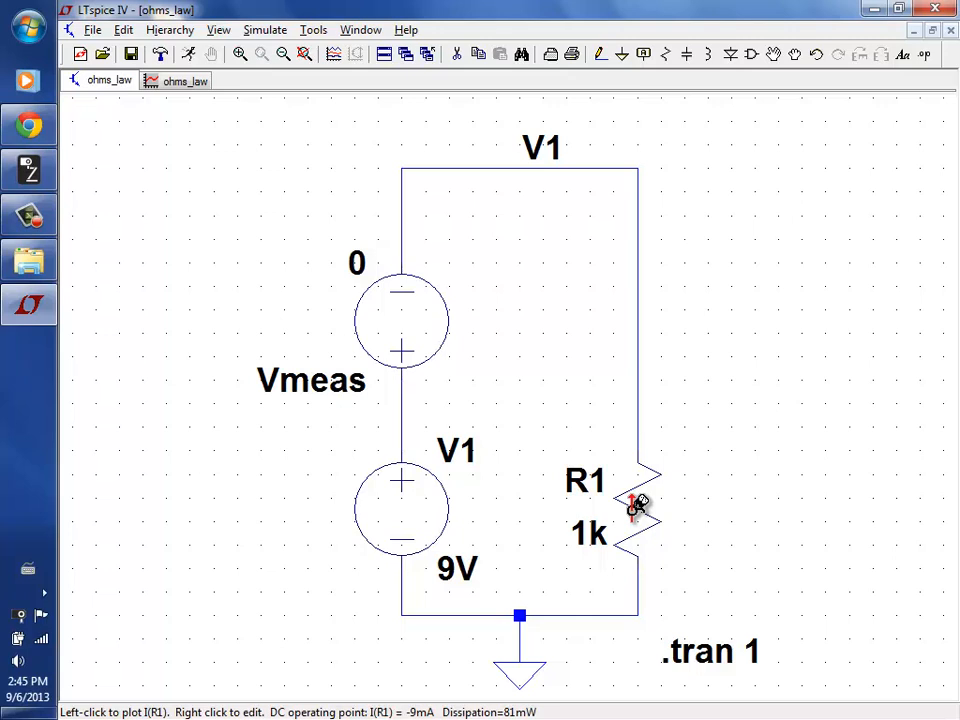
Change the simulation command to a DC operating point analysis, run it, and return to the maximized schematic after reading the results
{"action": "right_click", "coordinate": [707, 654]}
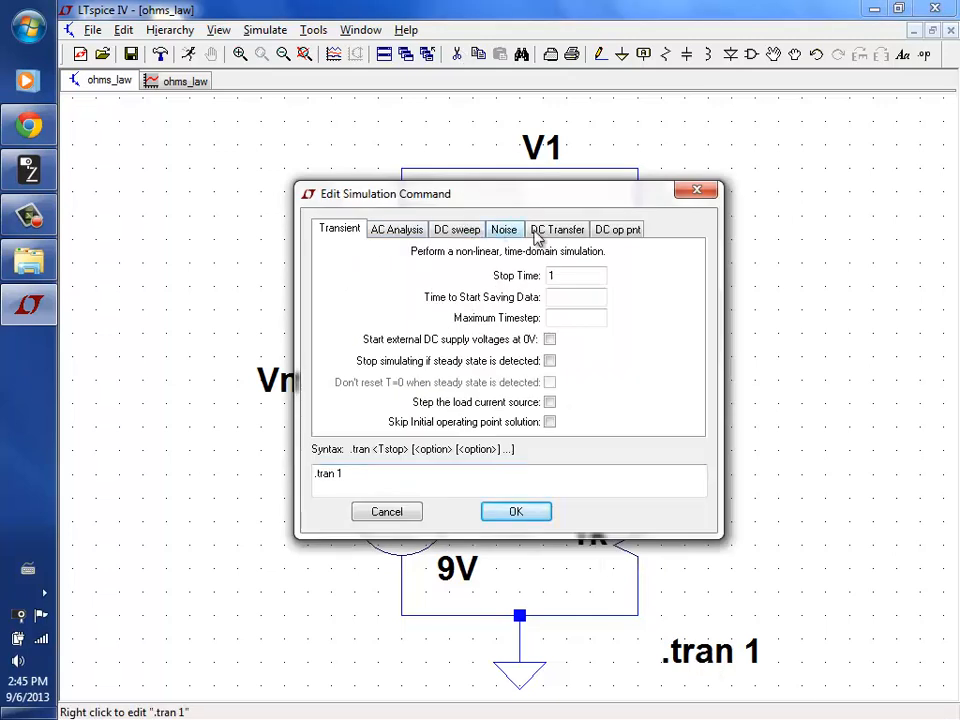
{"action": "left_click", "coordinate": [610, 231]}
{"action": "left_click", "coordinate": [540, 510]}
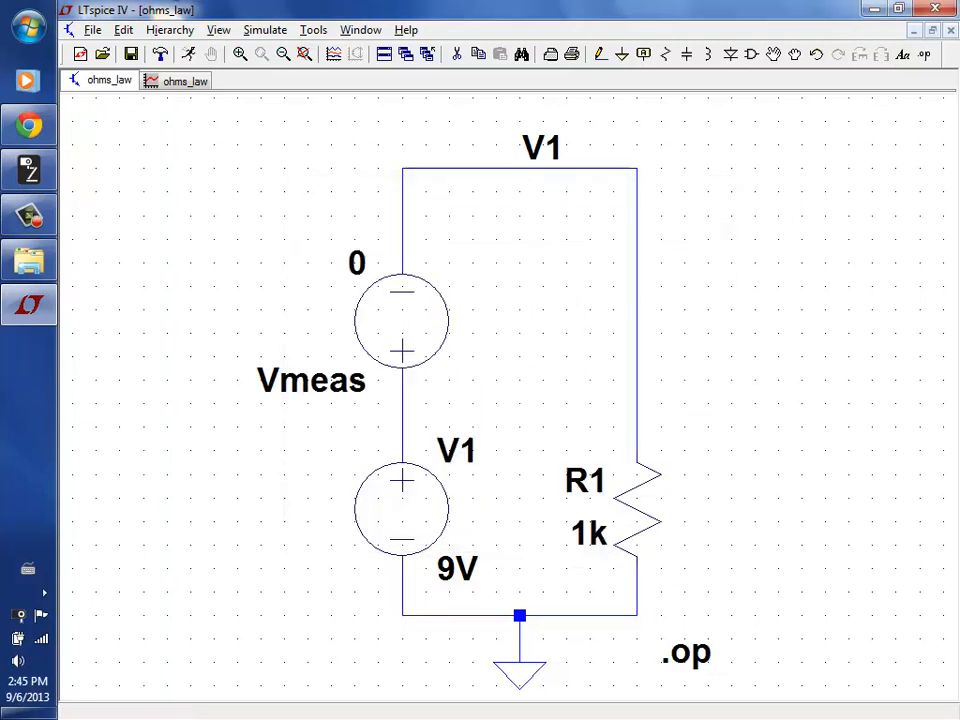
{"action": "left_click", "coordinate": [189, 54]}
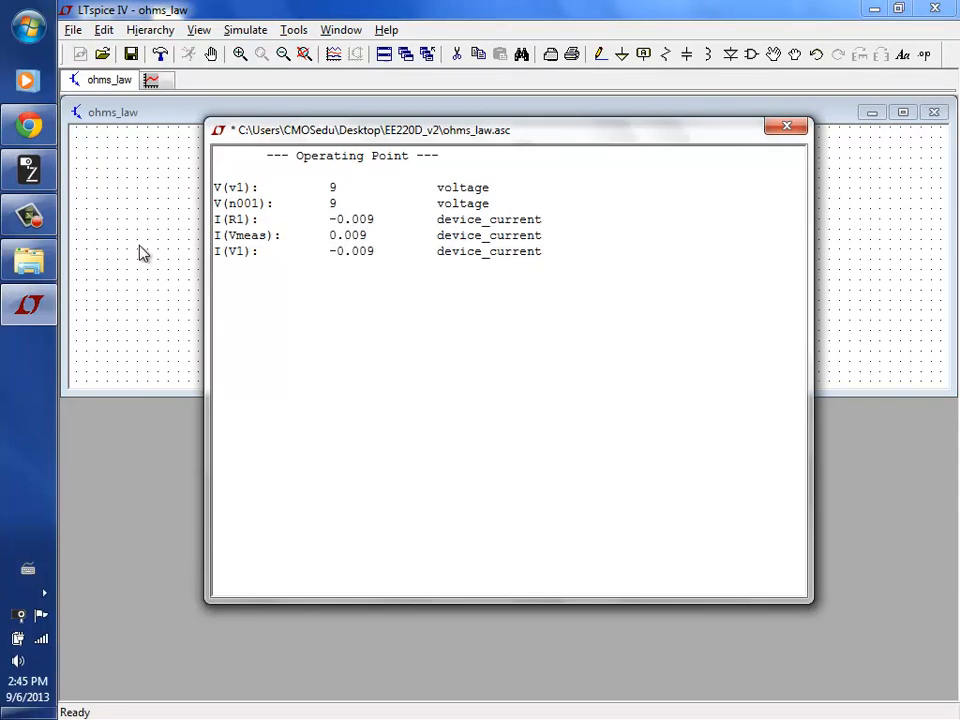
{"action": "left_click", "coordinate": [786, 126]}
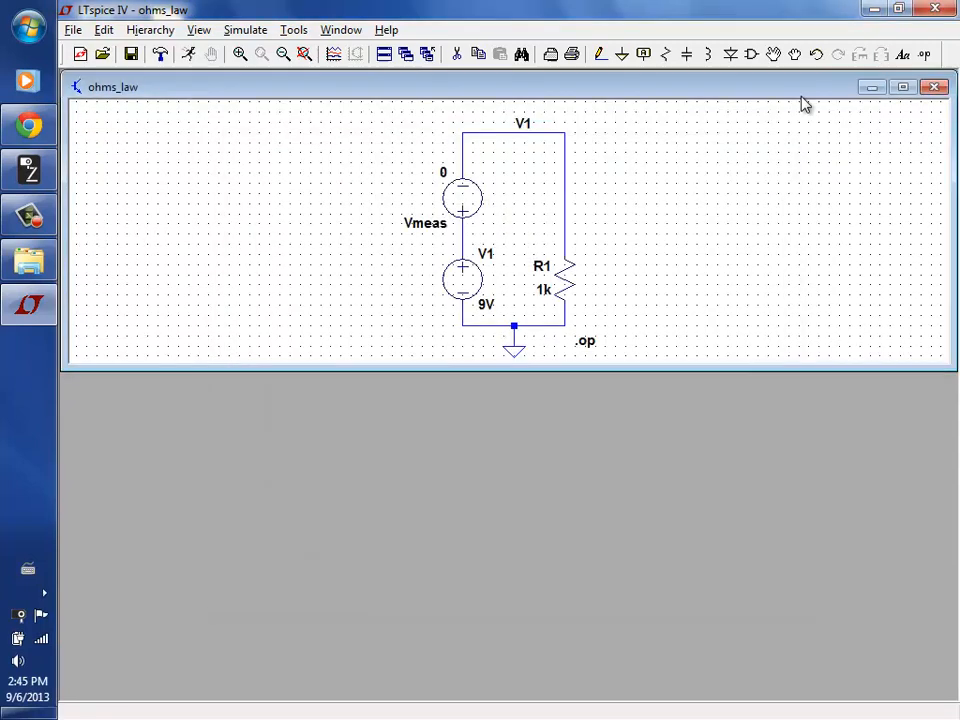
{"action": "left_click", "coordinate": [903, 88]}
Switch the simulation command back to a transient analysis with a stop time of 1
{"action": "right_click", "coordinate": [675, 638]}
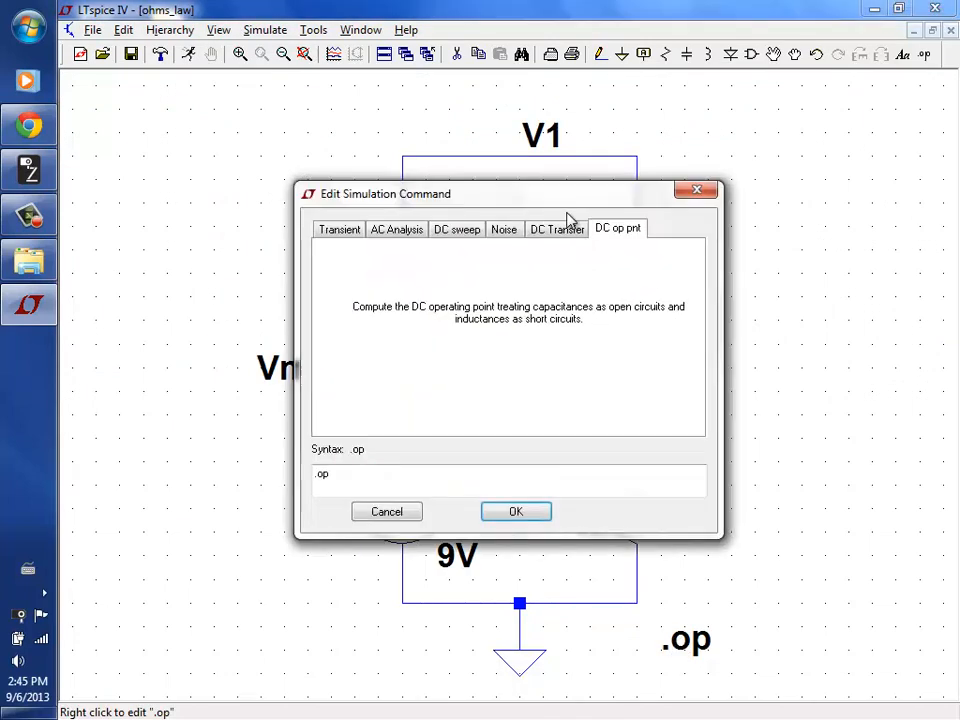
{"action": "left_click", "coordinate": [334, 233]}
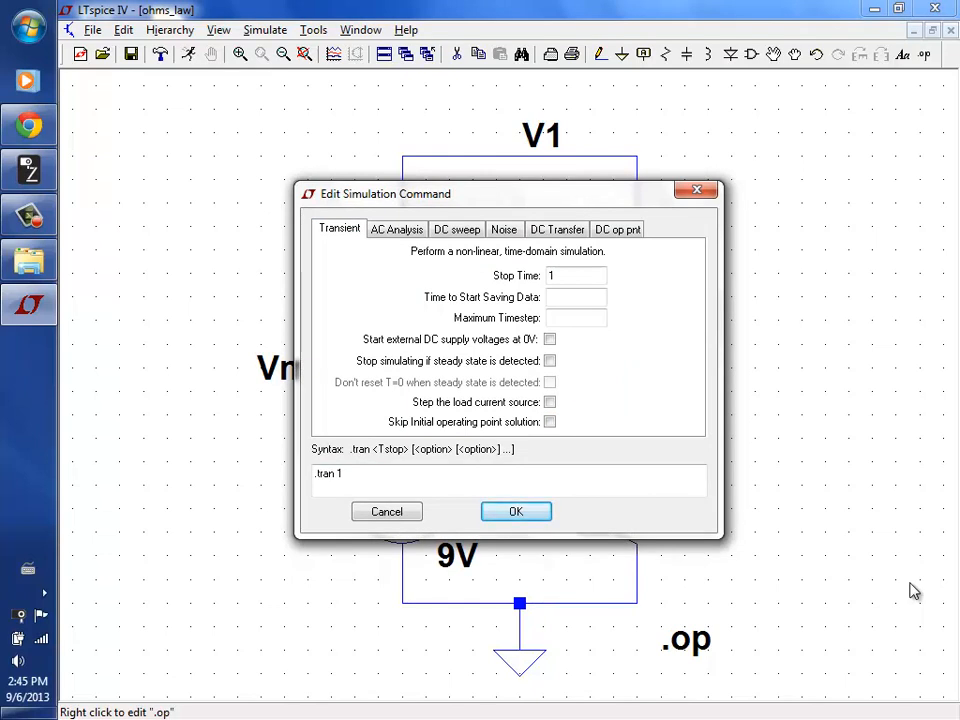
{"action": "left_click", "coordinate": [515, 513]}
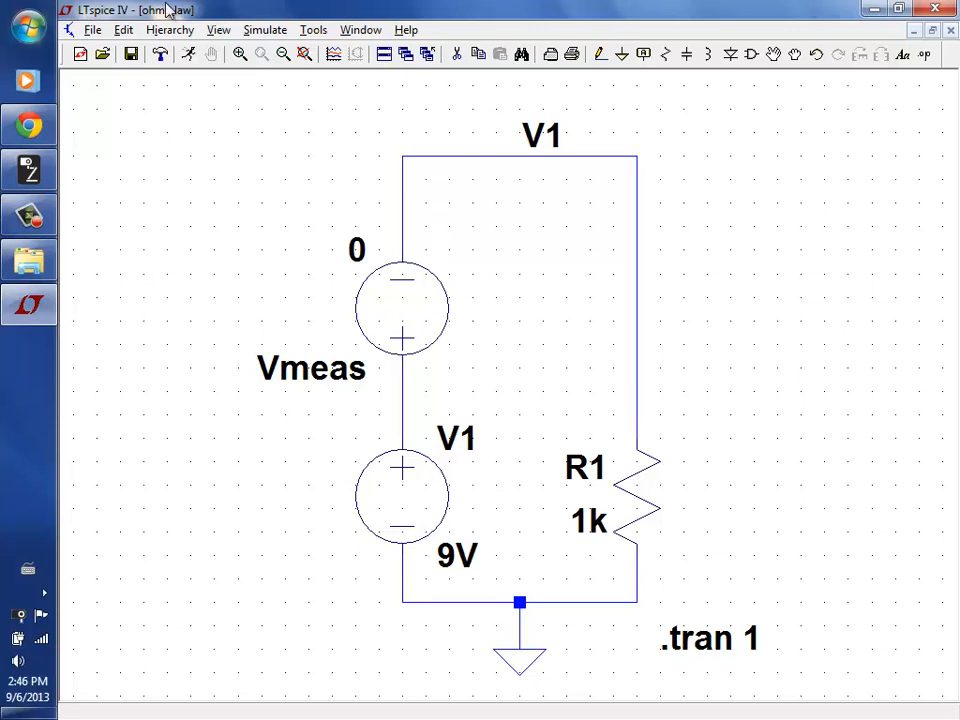
Save a copy of the schematic as ohms_parallel_law in the EE220D_v2 folder
{"action": "left_click", "coordinate": [92, 30]}
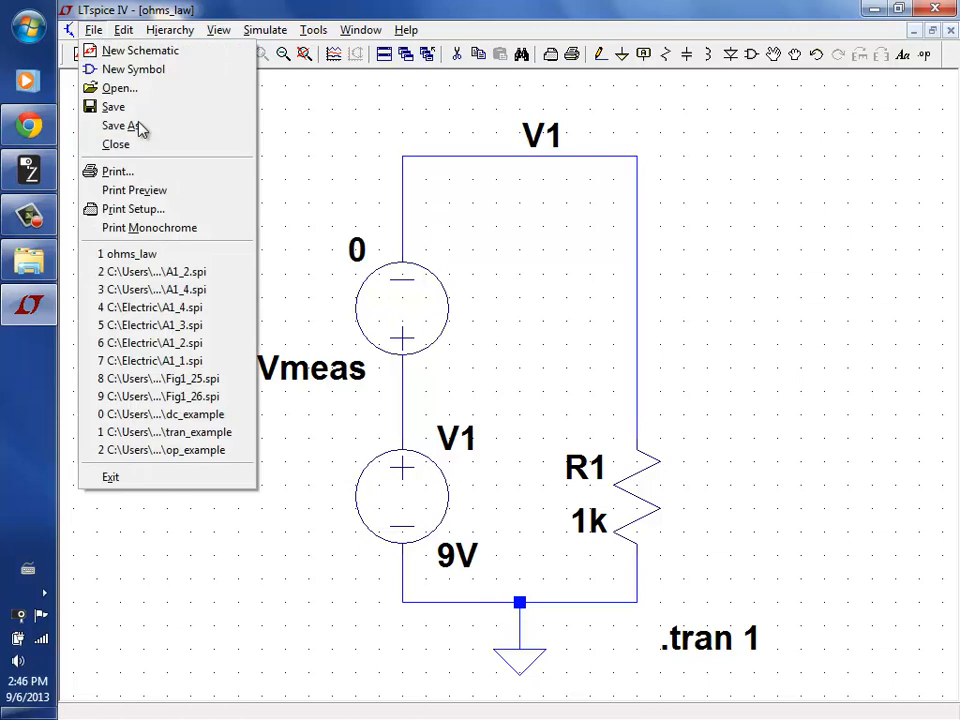
{"action": "left_click", "coordinate": [135, 124]}
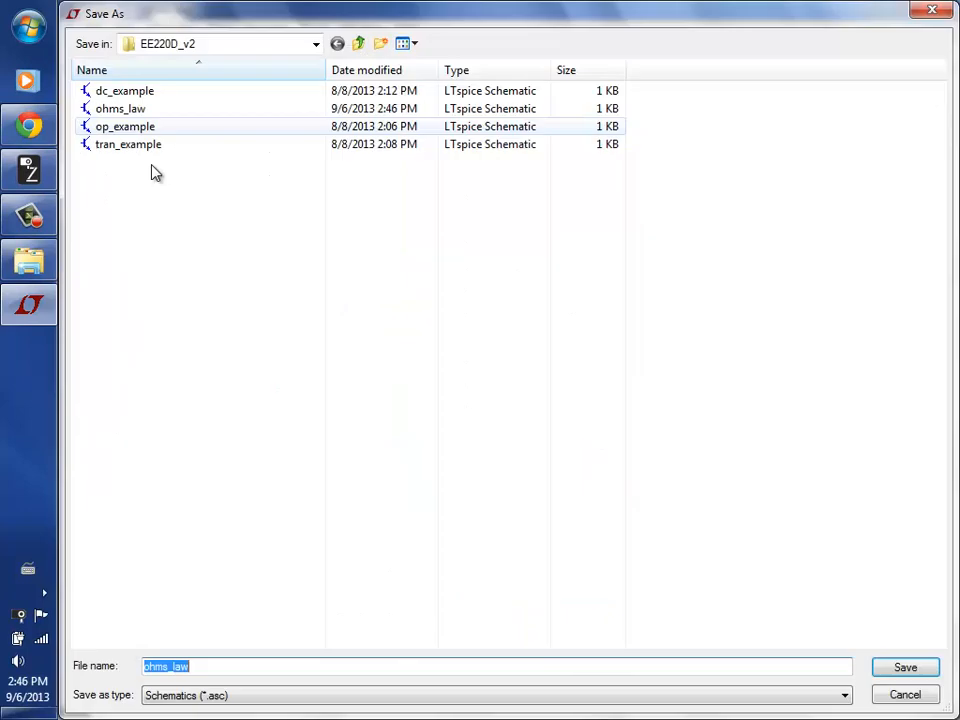
{"action": "left_click", "coordinate": [110, 109]}
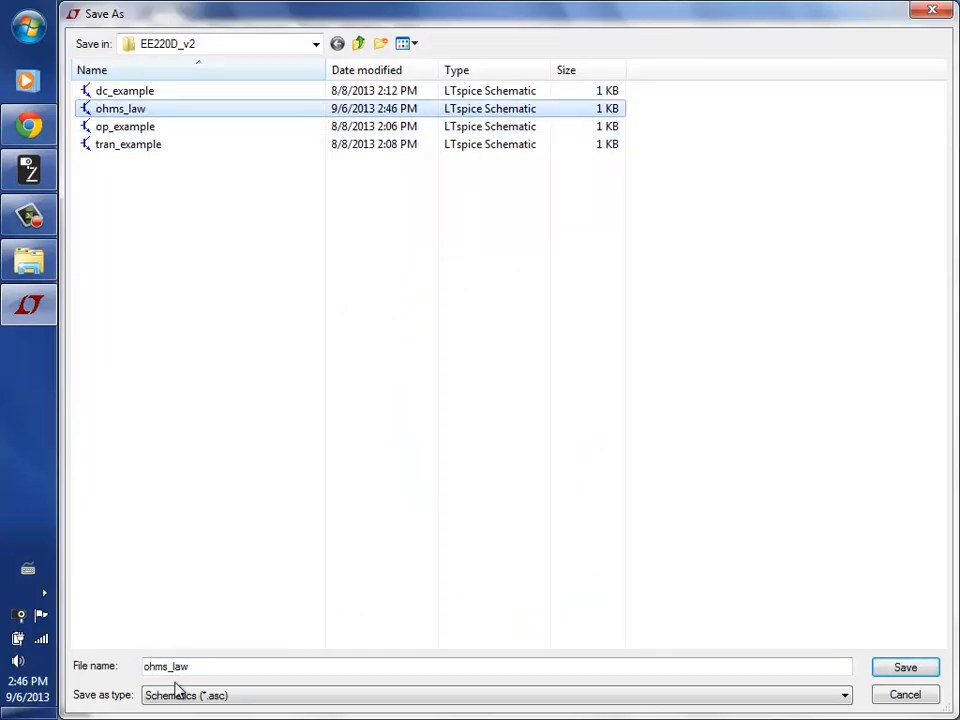
{"action": "left_click", "coordinate": [167, 667]}
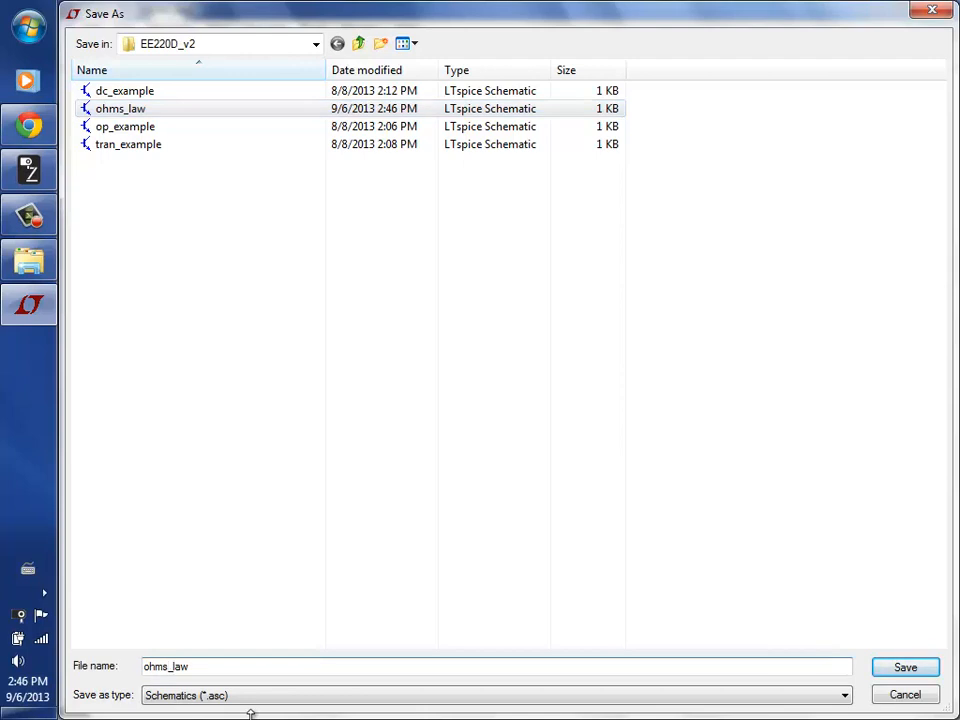
{"action": "type", "text": "_parallel_"}
{"action": "left_click", "coordinate": [900, 670]}
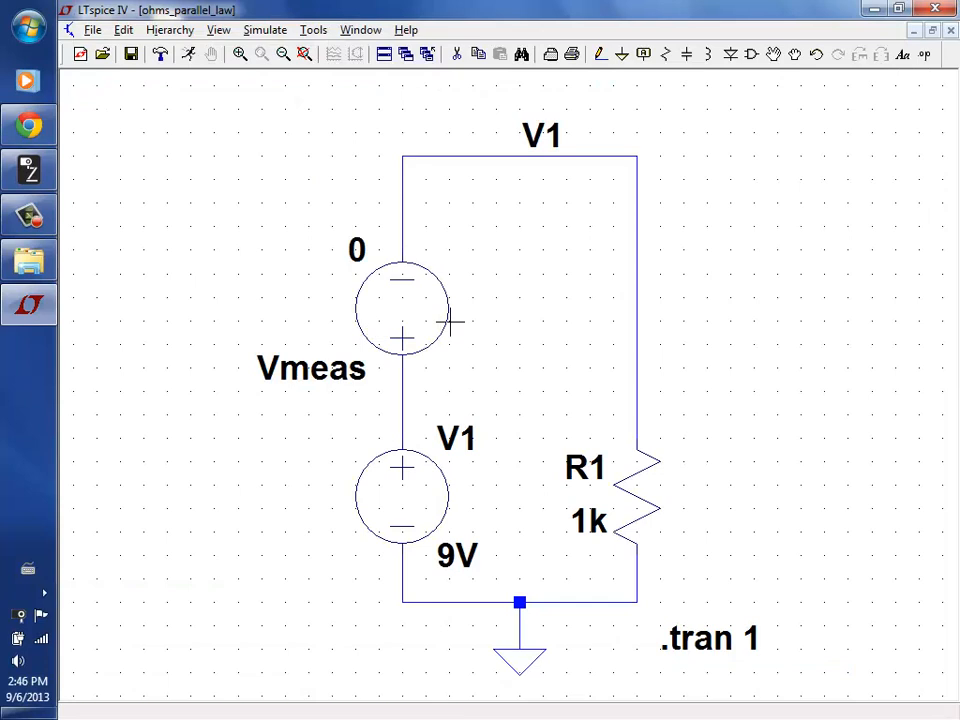
Delete source Vmeas and drag the upper wires with the V1 label straight down to close the gap above the 9V source
{"action": "left_click", "coordinate": [452, 53]}
{"action": "left_click", "coordinate": [422, 317]}
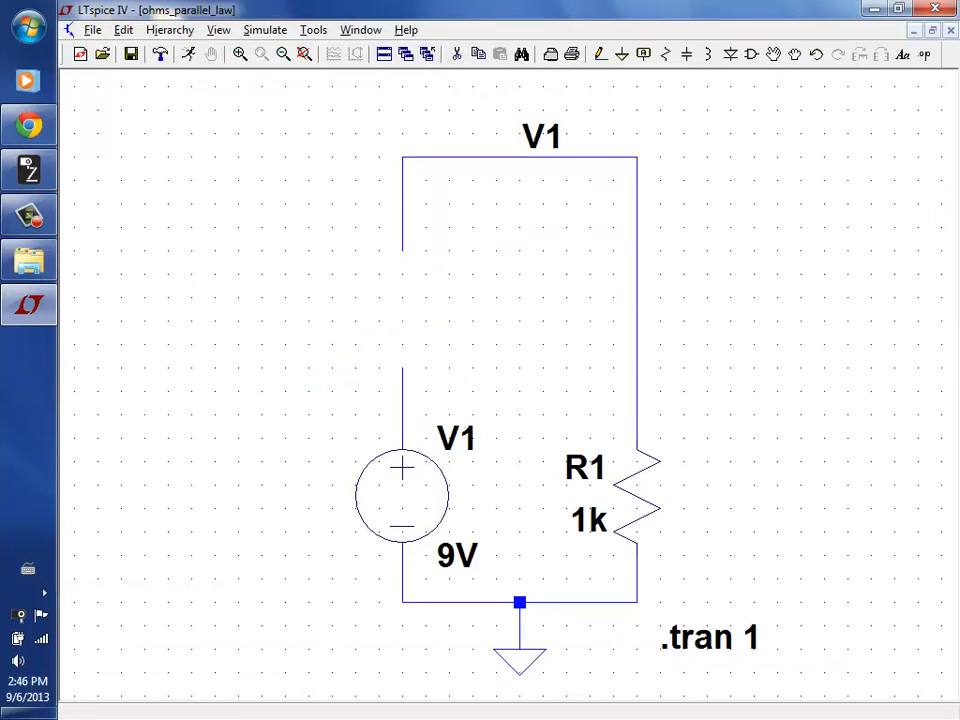
{"action": "left_click", "coordinate": [793, 57]}
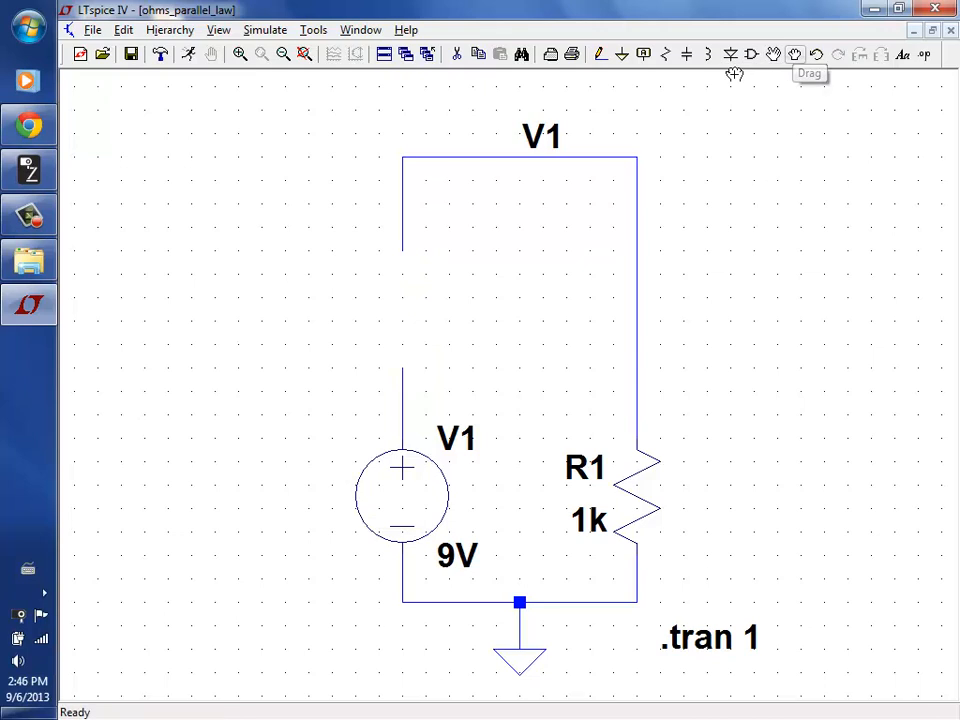
{"action": "left_click_drag", "start_coordinate": [357, 94], "coordinate": [699, 326]}
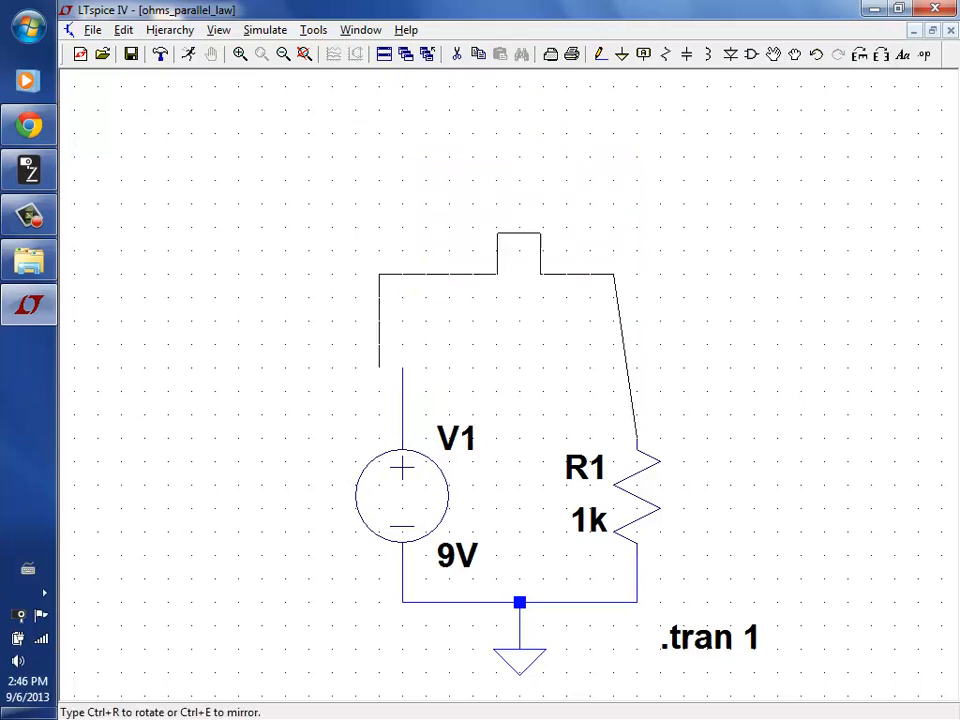
{"action": "left_click", "coordinate": [709, 458]}
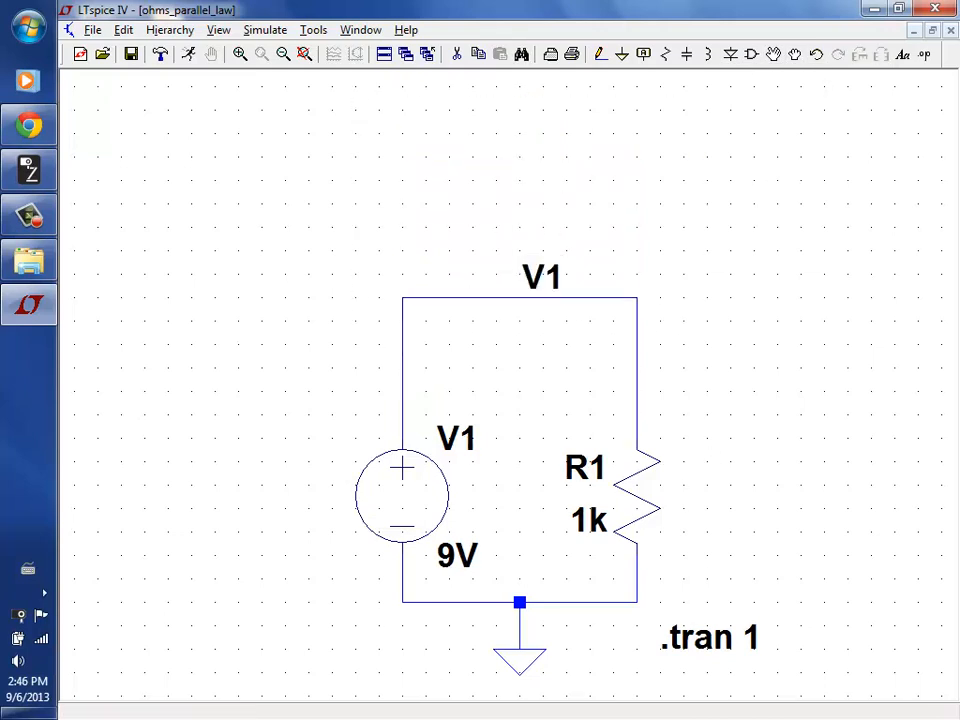
Drag resistor R1 and the 9V source up to the same height, midway between the upper and lower wires
{"action": "left_click", "coordinate": [624, 522]}
{"action": "left_click", "coordinate": [622, 474]}
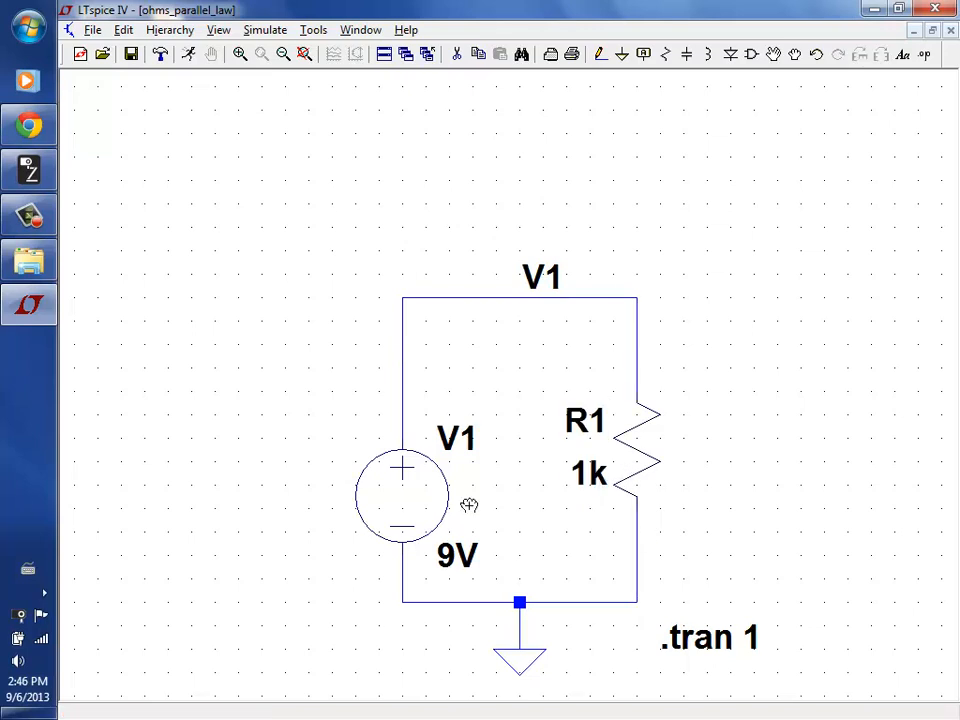
{"action": "left_click", "coordinate": [431, 514]}
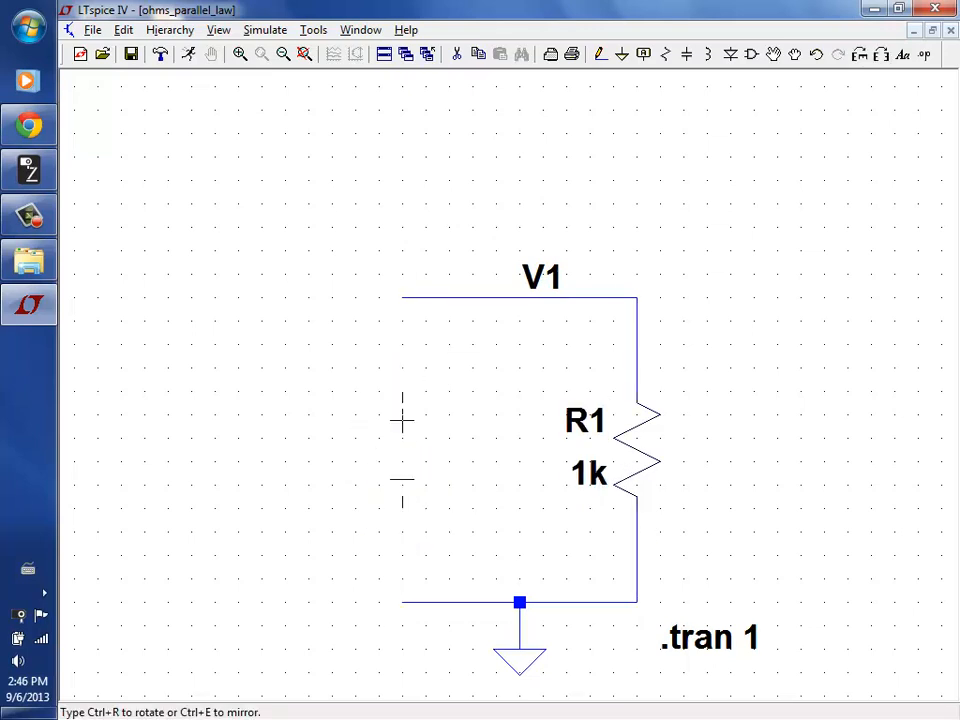
{"action": "left_click", "coordinate": [402, 420]}
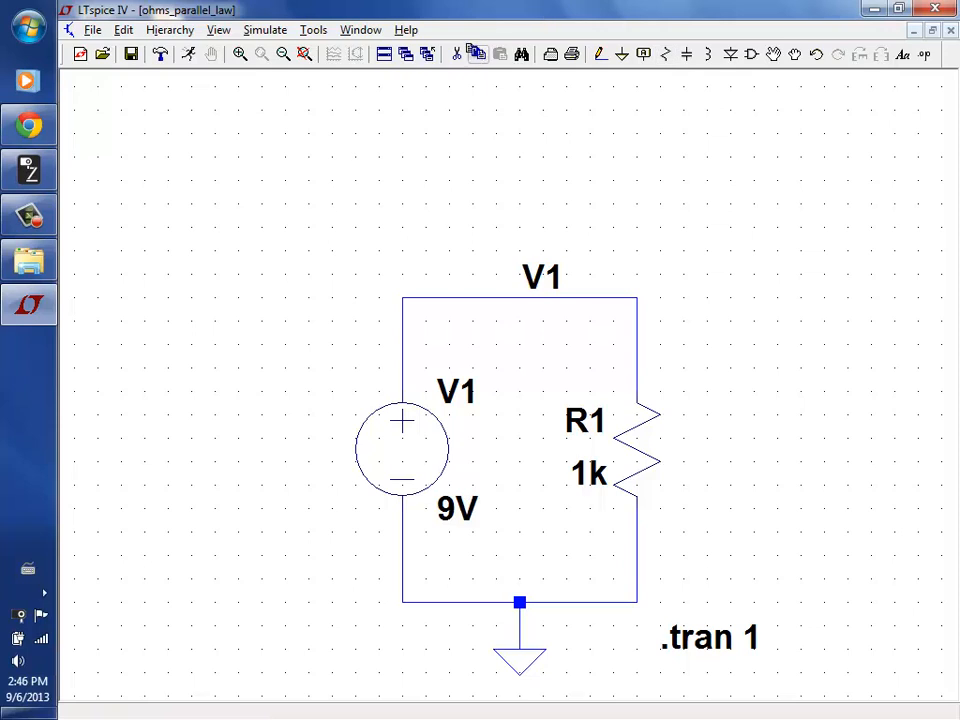
Copy resistor R1 to its right, wire the copy in parallel between the V1 node and the ground wire, and fit the circuit in view
{"action": "left_click", "coordinate": [637, 450]}
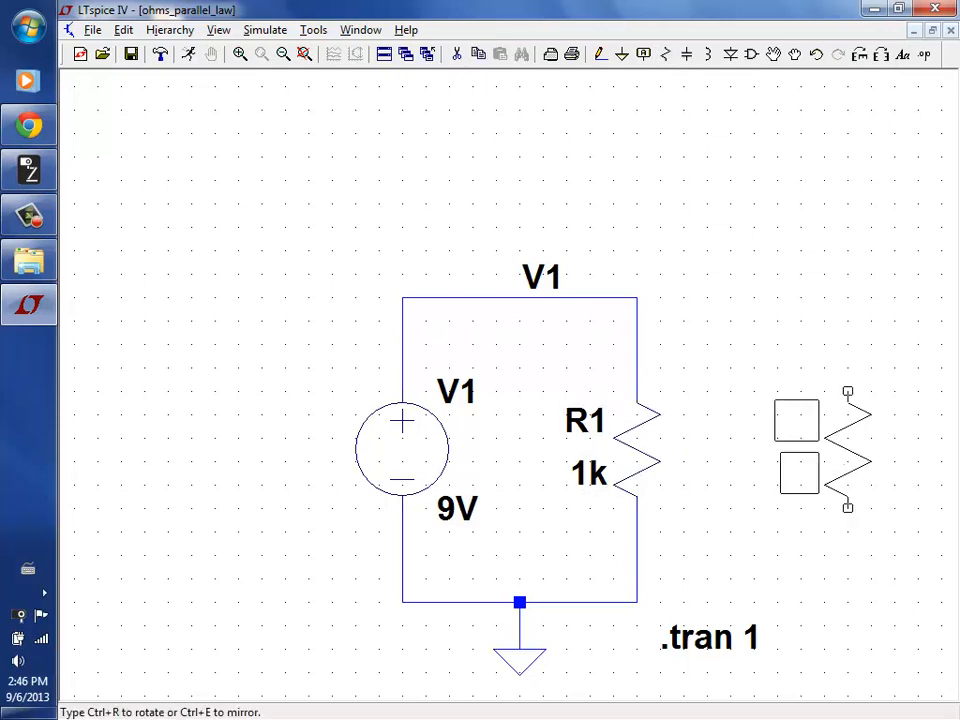
{"action": "left_click", "coordinate": [801, 450]}
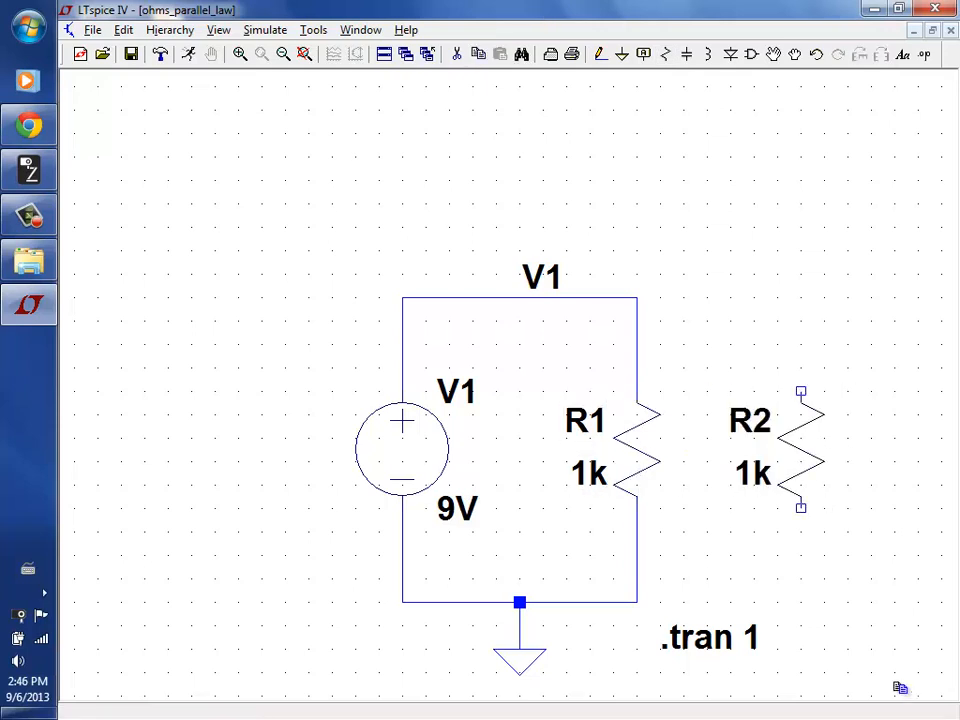
{"action": "left_click", "coordinate": [600, 54]}
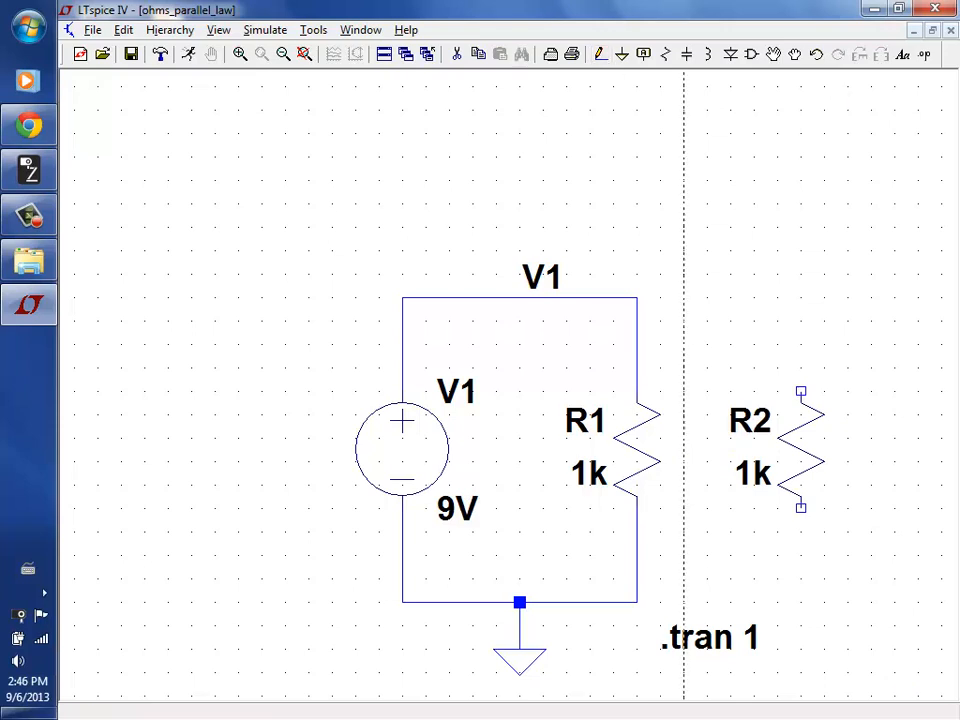
{"action": "left_click", "coordinate": [801, 391]}
{"action": "left_click", "coordinate": [801, 297]}
{"action": "left_click", "coordinate": [637, 297]}
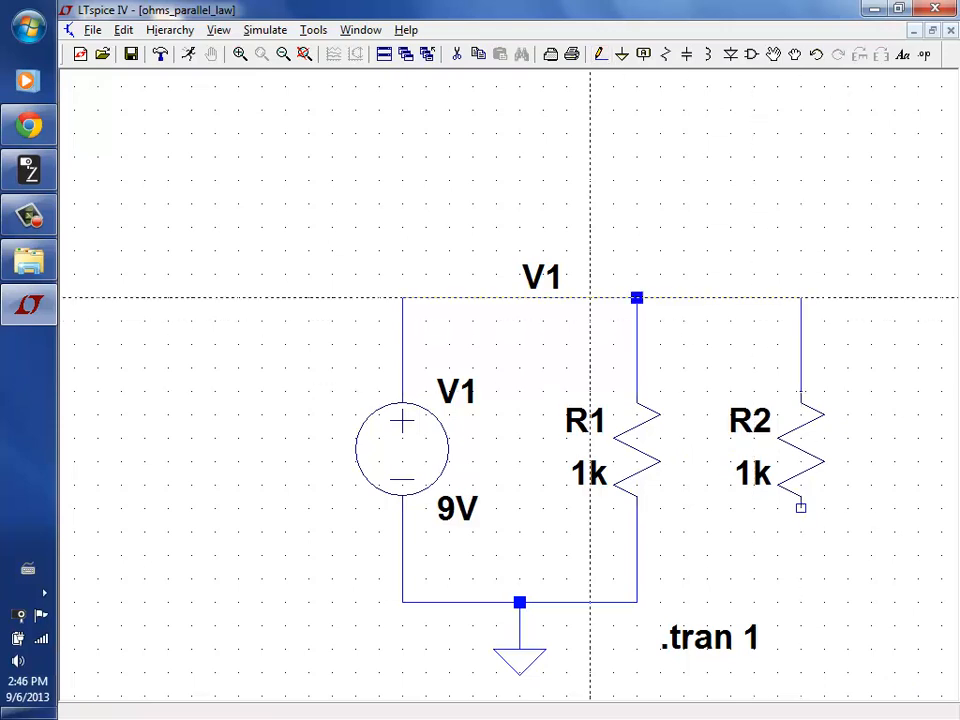
{"action": "left_click", "coordinate": [801, 507]}
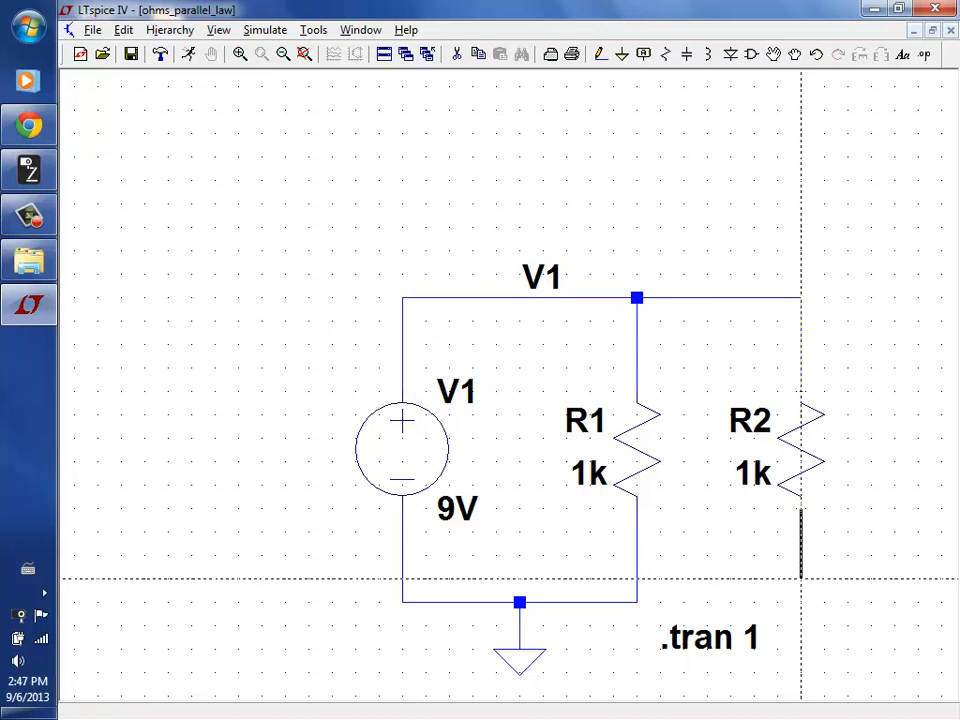
{"action": "left_click", "coordinate": [801, 601]}
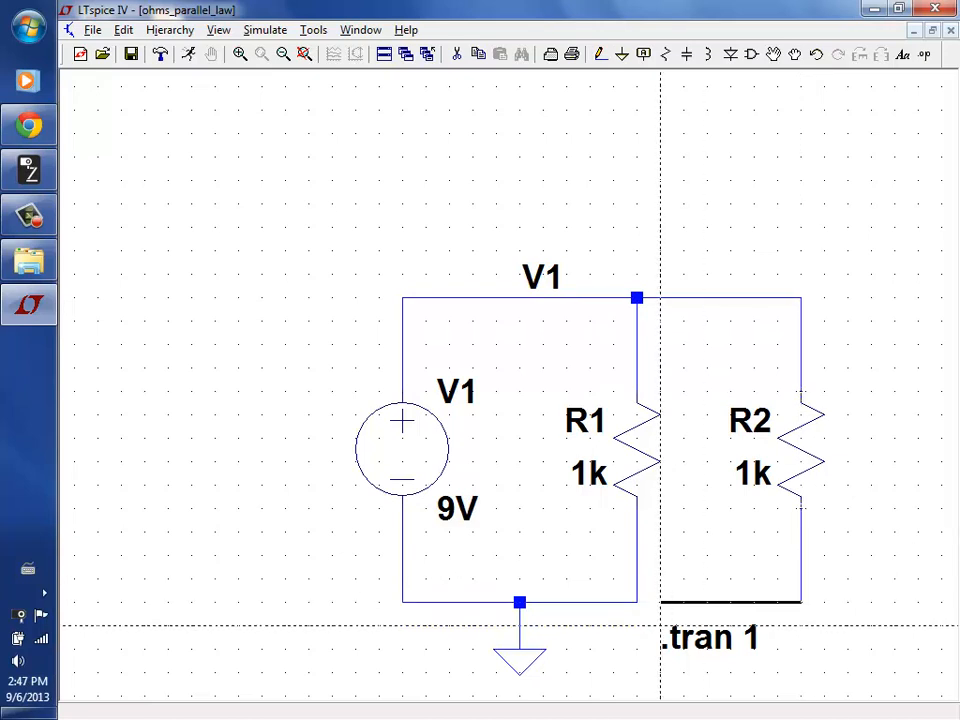
{"action": "left_click", "coordinate": [637, 601]}
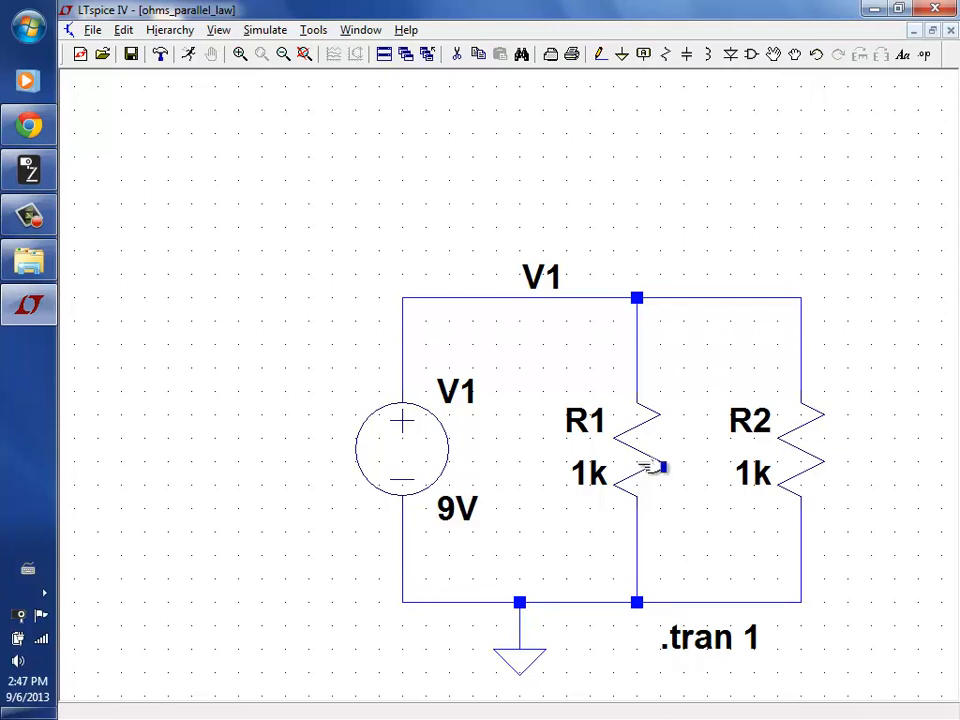
{"action": "mouse_move", "coordinate": [640, 500]}
{"action": "left_click", "coordinate": [304, 54]}
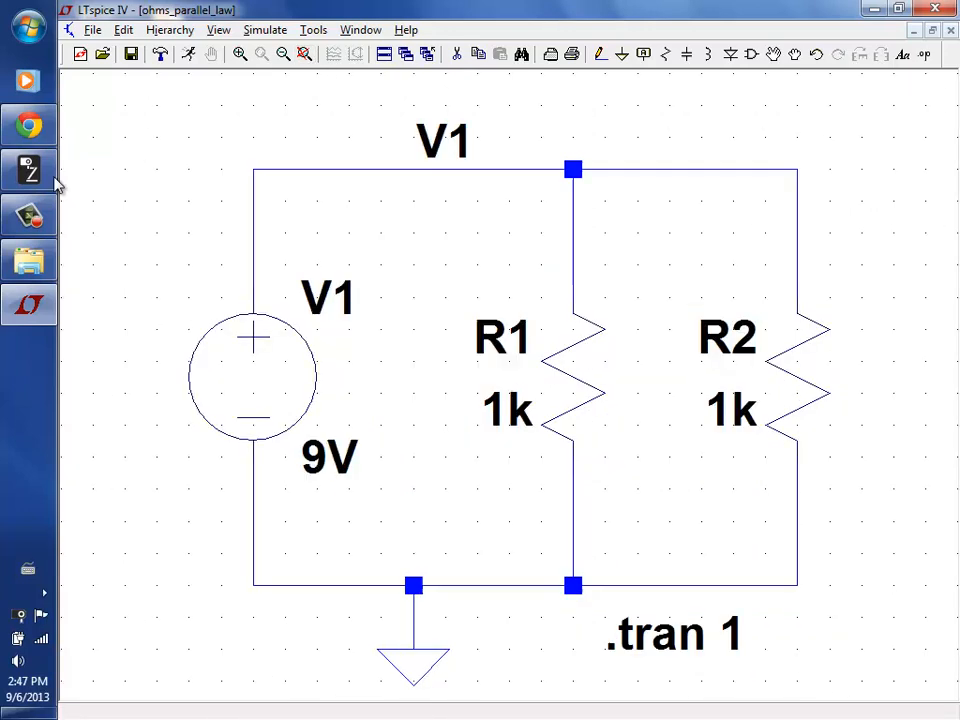
Switch to the document camera window showing the handwritten Ohm's law circuit
{"action": "left_click", "coordinate": [18, 180]}
{"action": "left_click", "coordinate": [206, 358]}
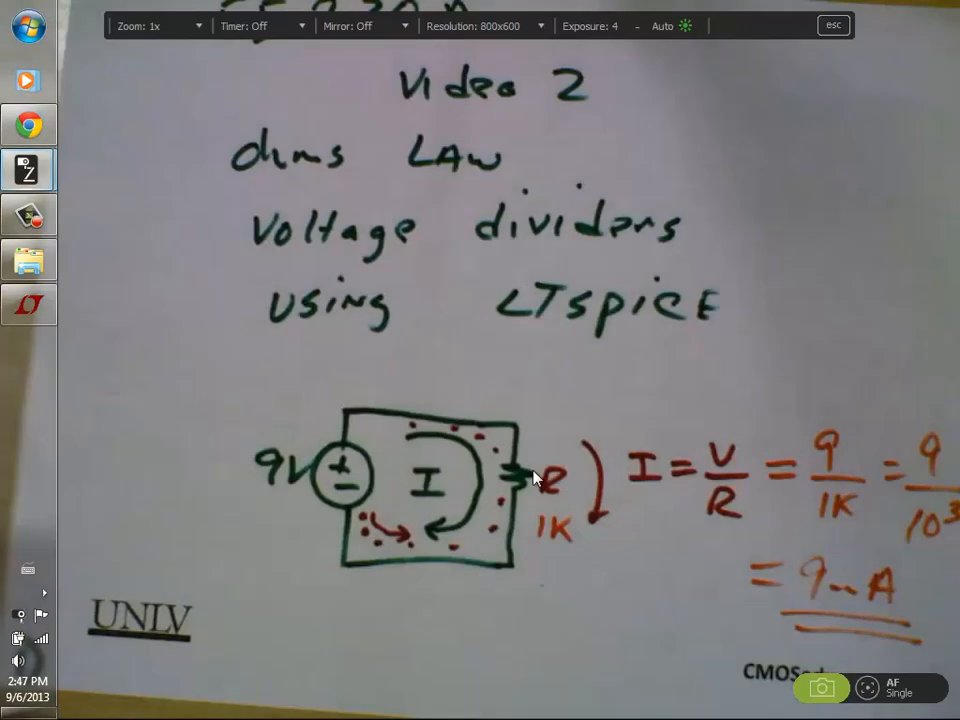
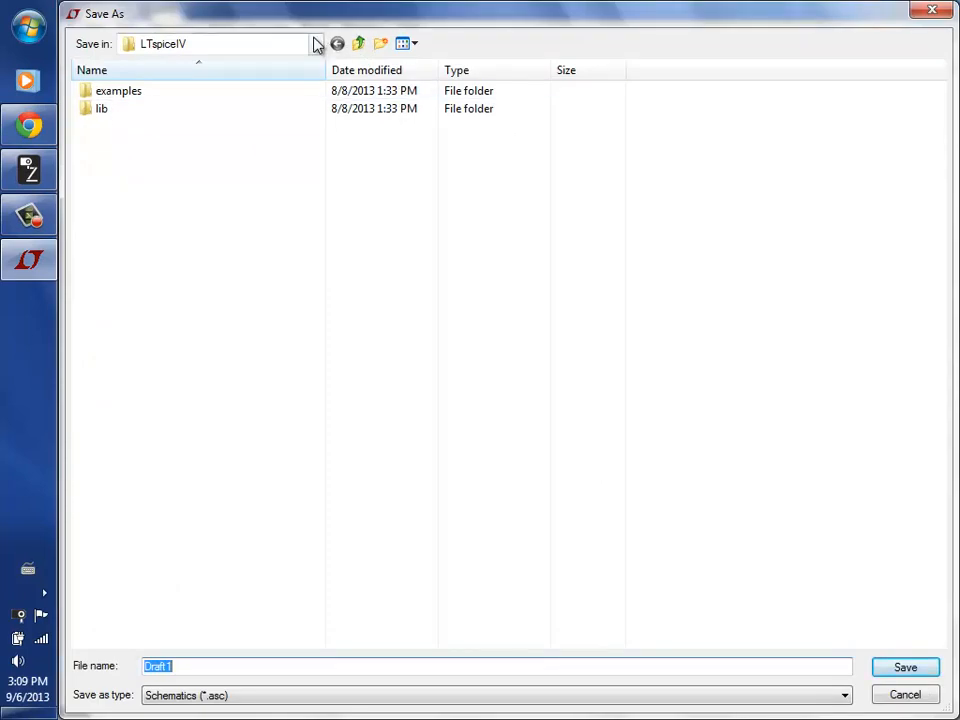
Save the new blank schematic as voltage_divider in the EE220D_v2 folder on the Desktop
{"action": "left_click", "coordinate": [315, 43]}
{"action": "left_click", "coordinate": [158, 64]}
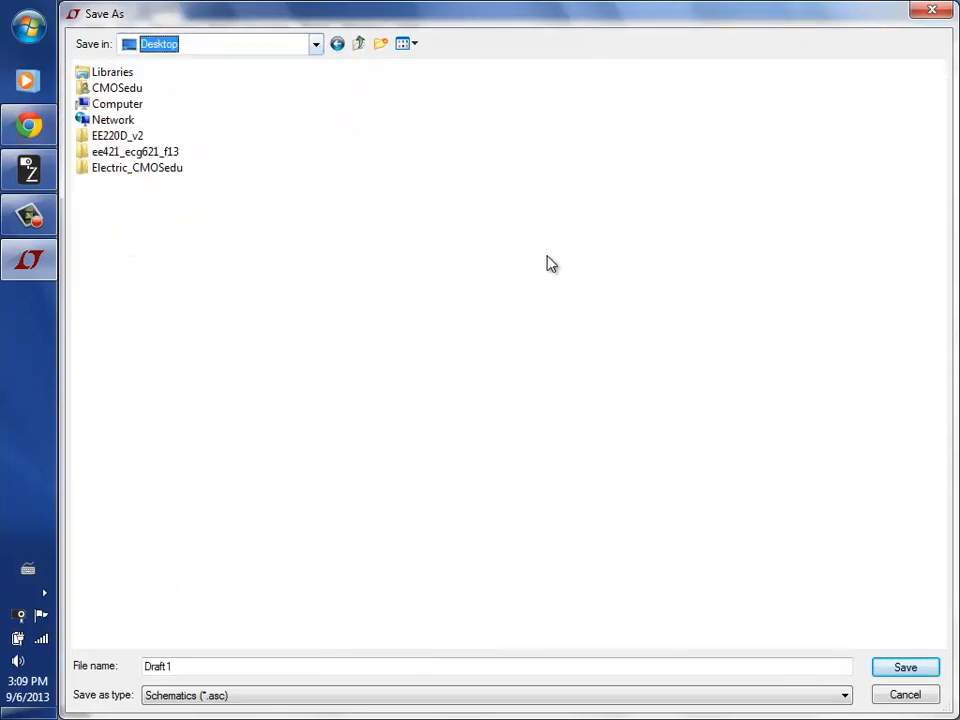
{"action": "double_click", "coordinate": [87, 136]}
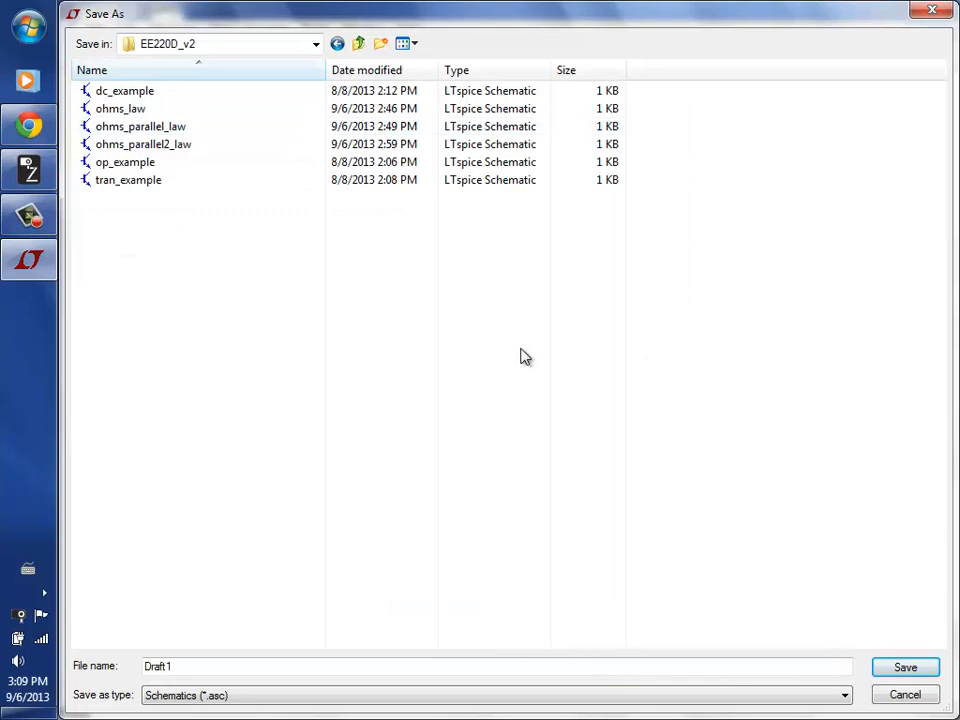
{"action": "left_click", "coordinate": [203, 666]}
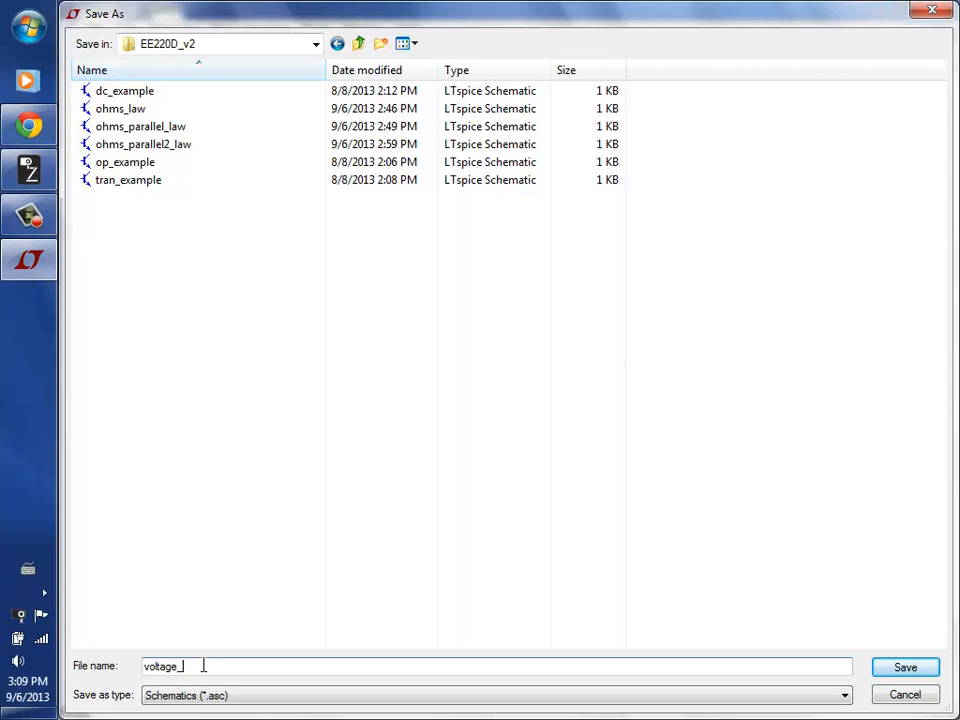
{"action": "key", "text": "Return"}
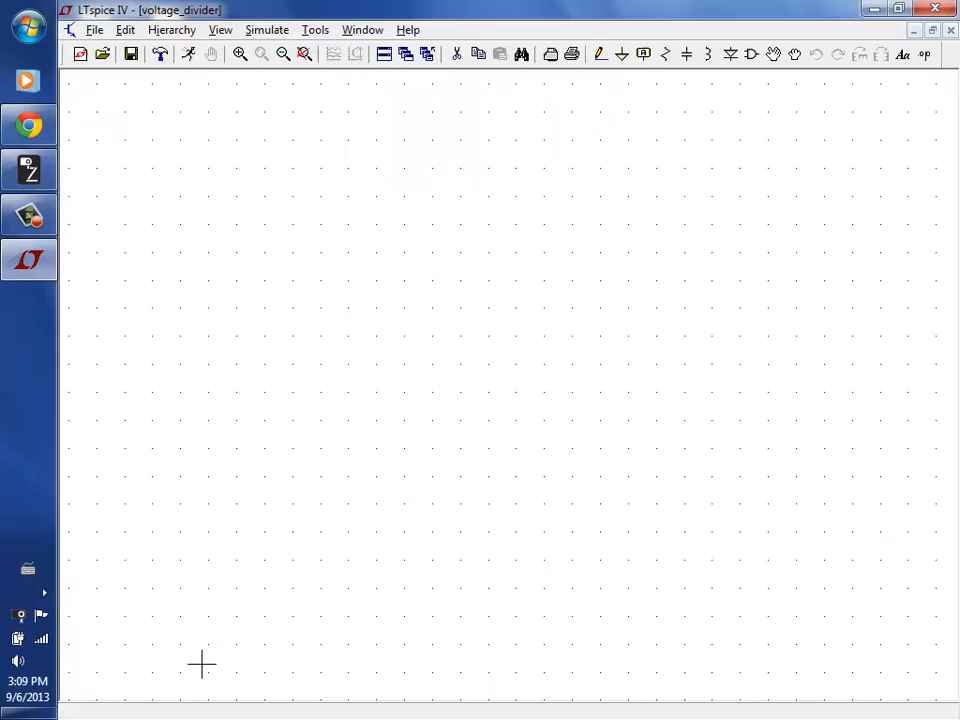
Place two vertical resistors, one directly above the other, with a small gap between them
{"action": "left_click", "coordinate": [665, 54]}
{"action": "left_click", "coordinate": [645, 262]}
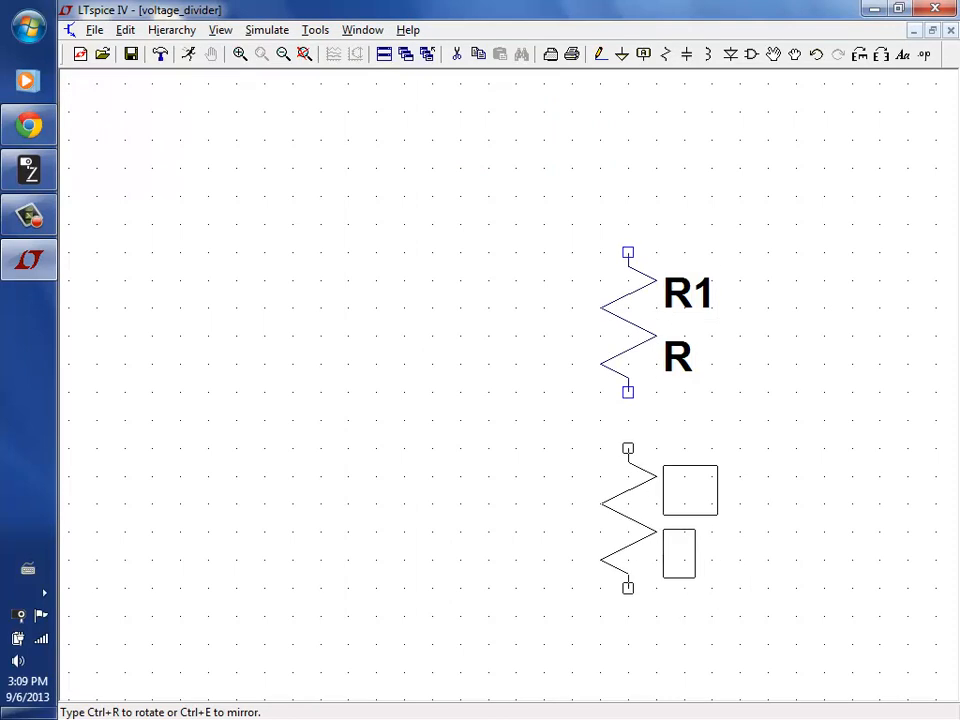
{"action": "left_click", "coordinate": [630, 455]}
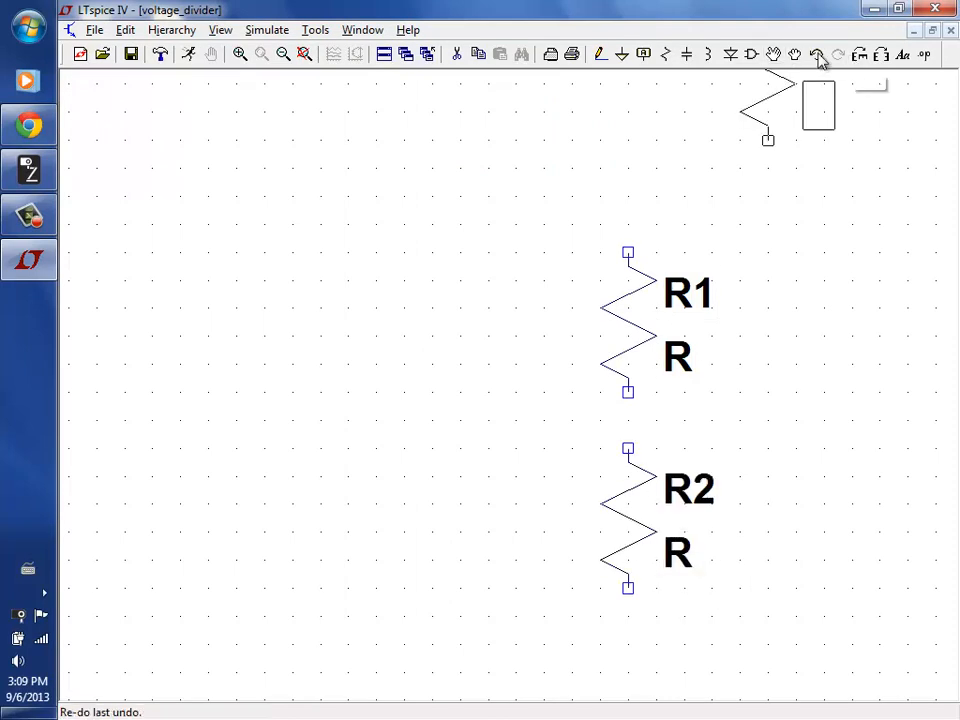
Place one voltage source from the component library to the left of the two resistors
{"action": "left_click", "coordinate": [752, 55]}
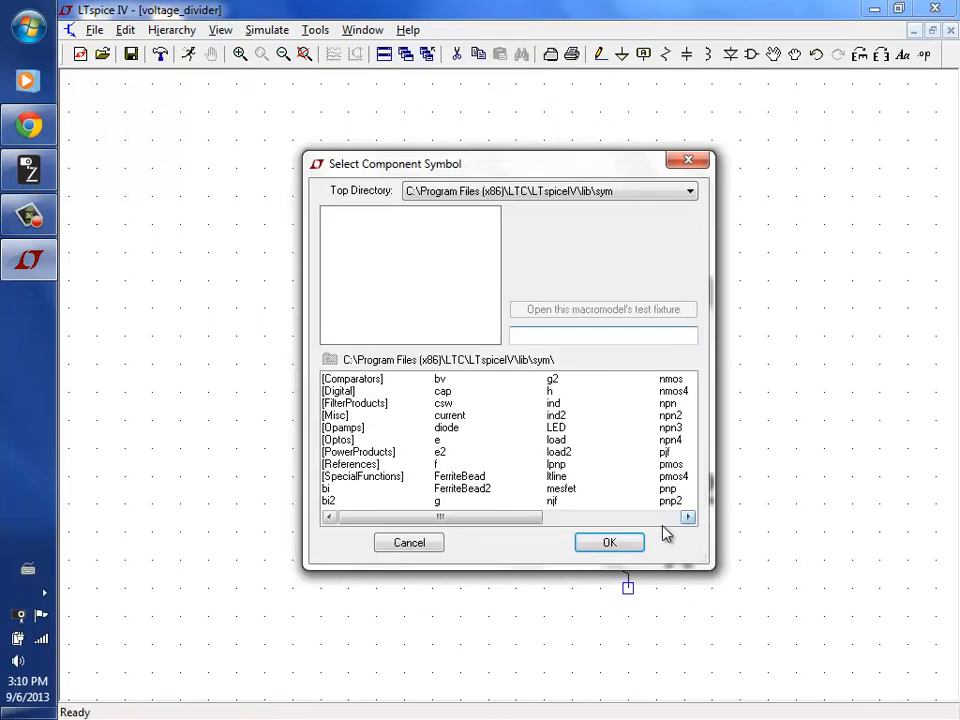
{"action": "left_click", "coordinate": [668, 502]}
{"action": "left_click", "coordinate": [671, 518]}
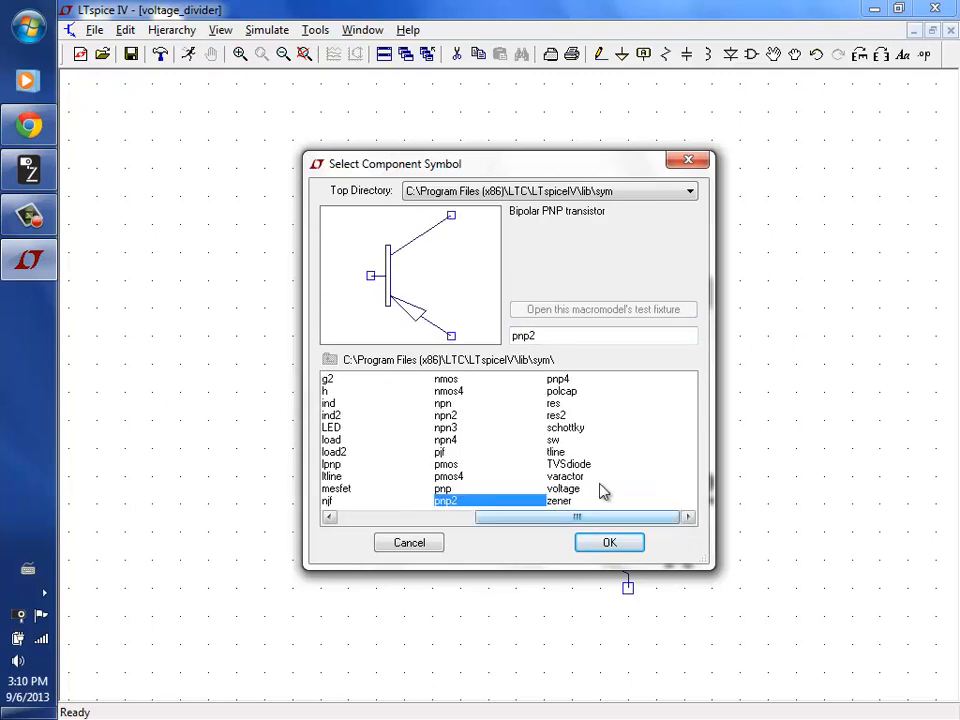
{"action": "left_click", "coordinate": [556, 488]}
{"action": "left_click", "coordinate": [604, 543]}
{"action": "left_click", "coordinate": [292, 310]}
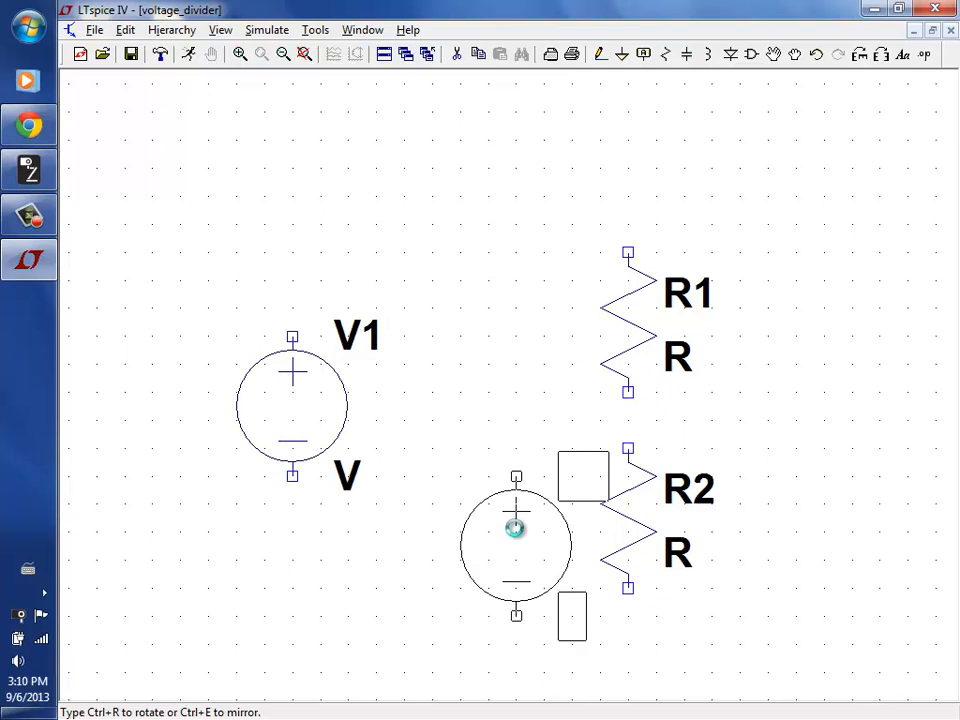
{"action": "key", "text": "Escape"}
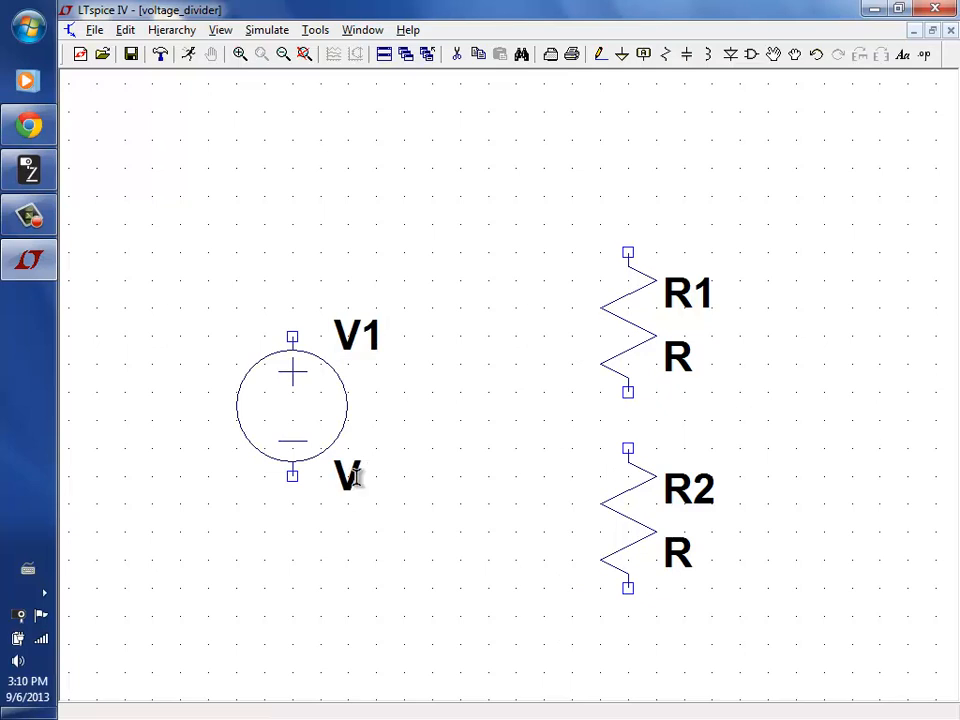
Set the value of voltage source V1 to 1.5
{"action": "right_click", "coordinate": [349, 476]}
{"action": "type", "text": "1"}
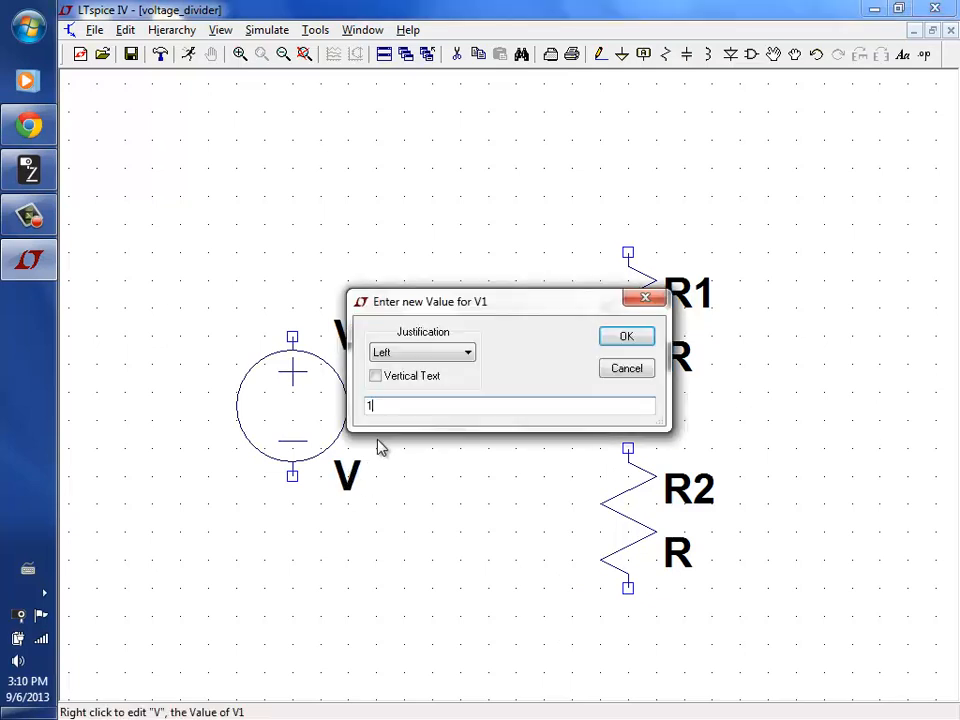
{"action": "type", "text": ".5"}
{"action": "left_click", "coordinate": [640, 340]}
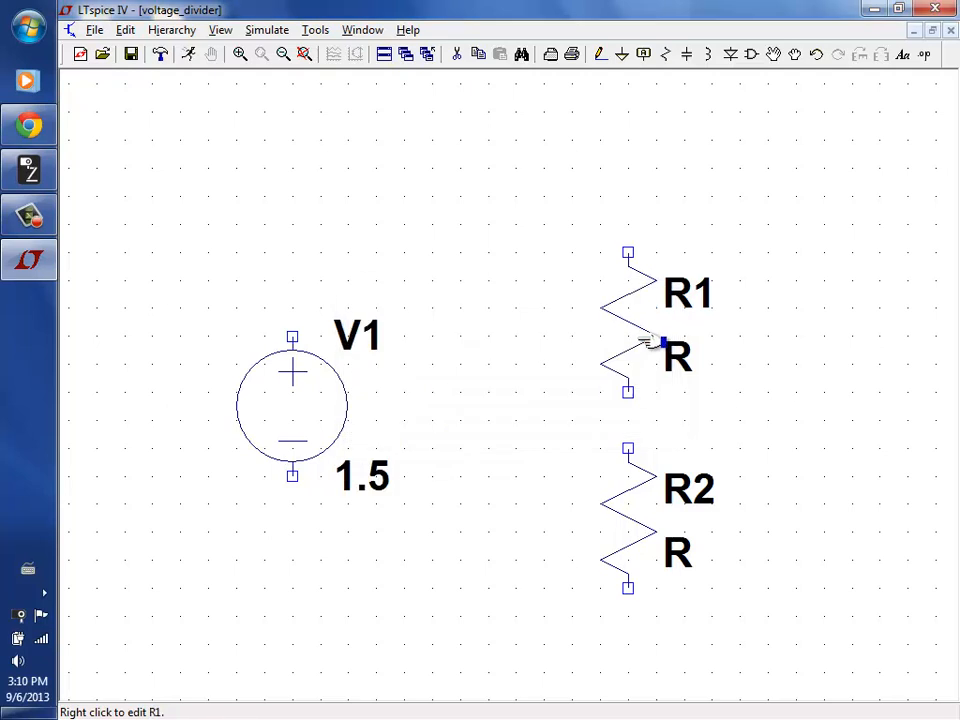
Set the resistance of R1 to 1k and of R2 to 2k
{"action": "right_click", "coordinate": [643, 343]}
{"action": "type", "text": "1"}
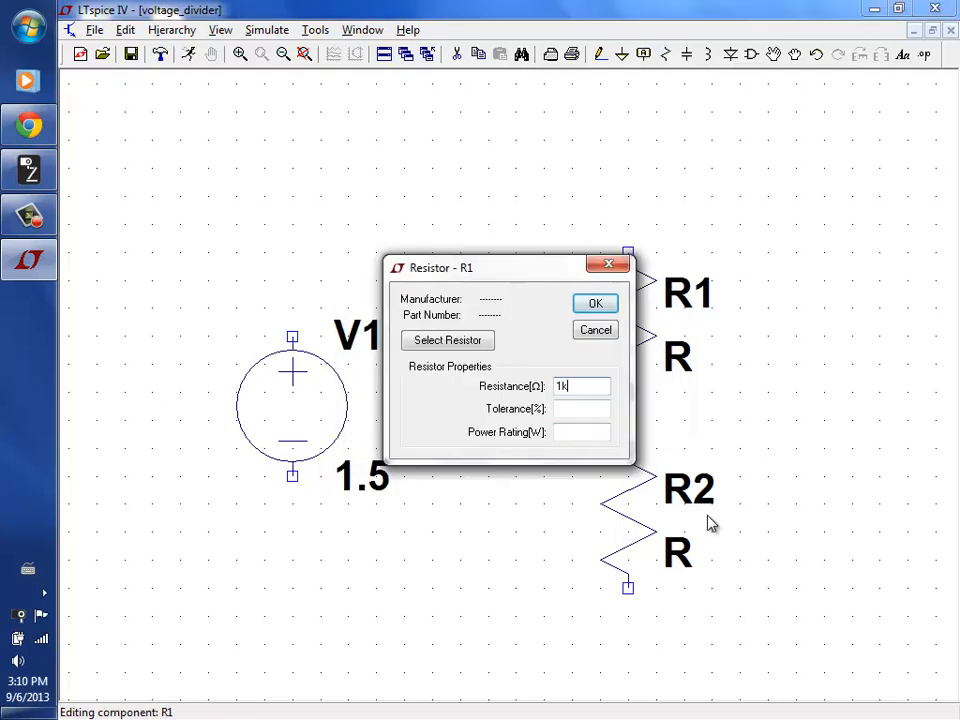
{"action": "type", "text": "k"}
{"action": "key", "text": "Return"}
{"action": "right_click", "coordinate": [686, 563]}
{"action": "type", "text": "2k"}
{"action": "key", "text": "Return"}
Place a ground symbol below the circuit and wire V1, R1 and R2 together into one series loop
{"action": "left_click", "coordinate": [622, 55]}
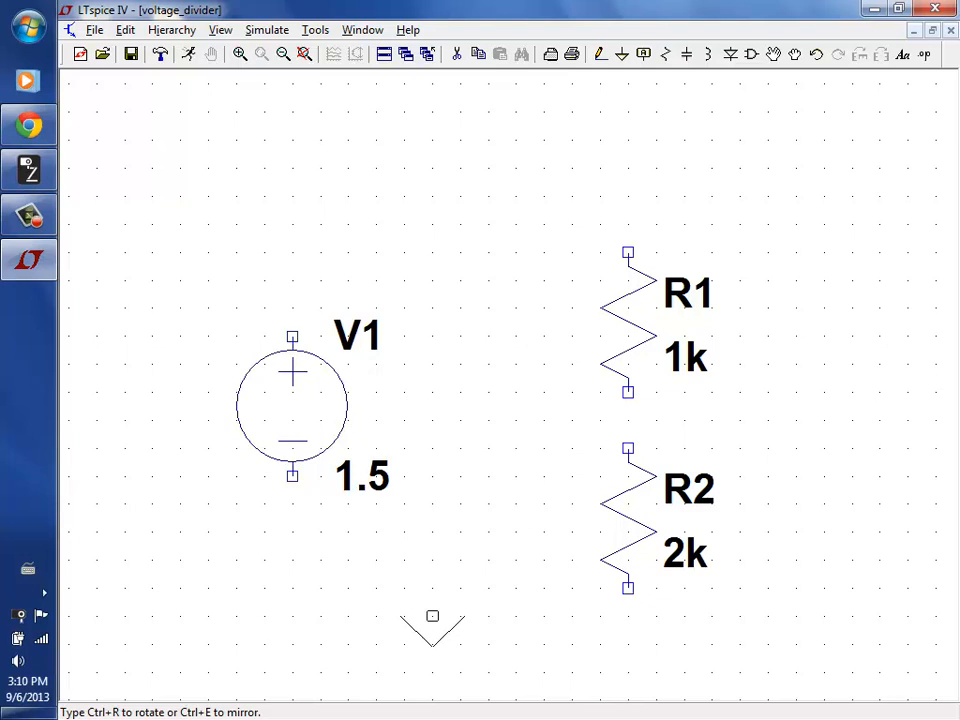
{"action": "left_click", "coordinate": [432, 616]}
{"action": "left_click", "coordinate": [600, 54]}
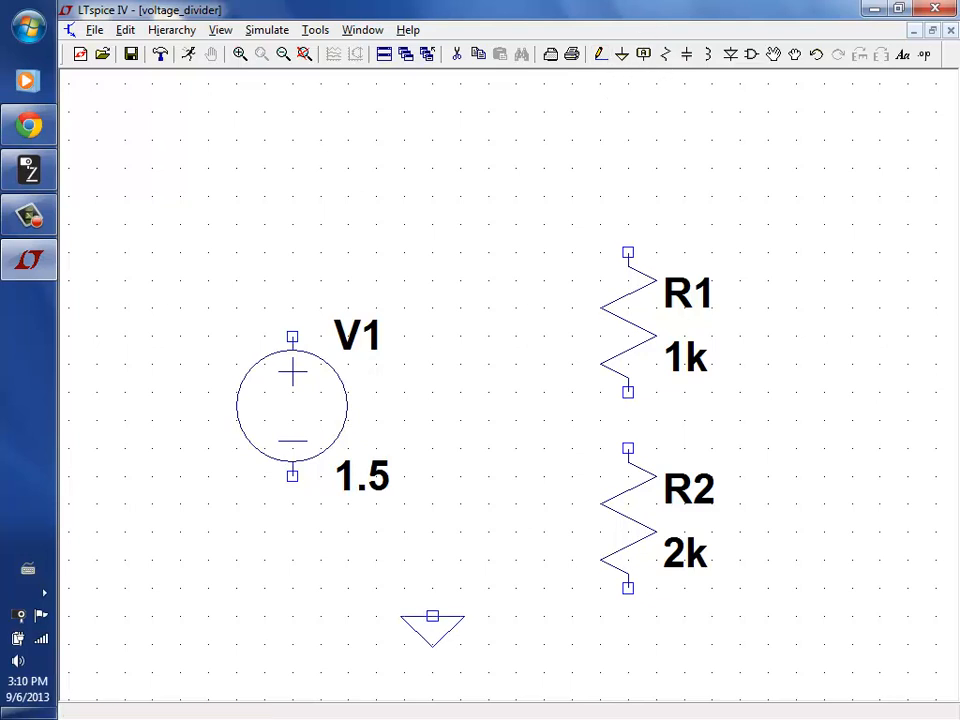
{"action": "left_click", "coordinate": [292, 476]}
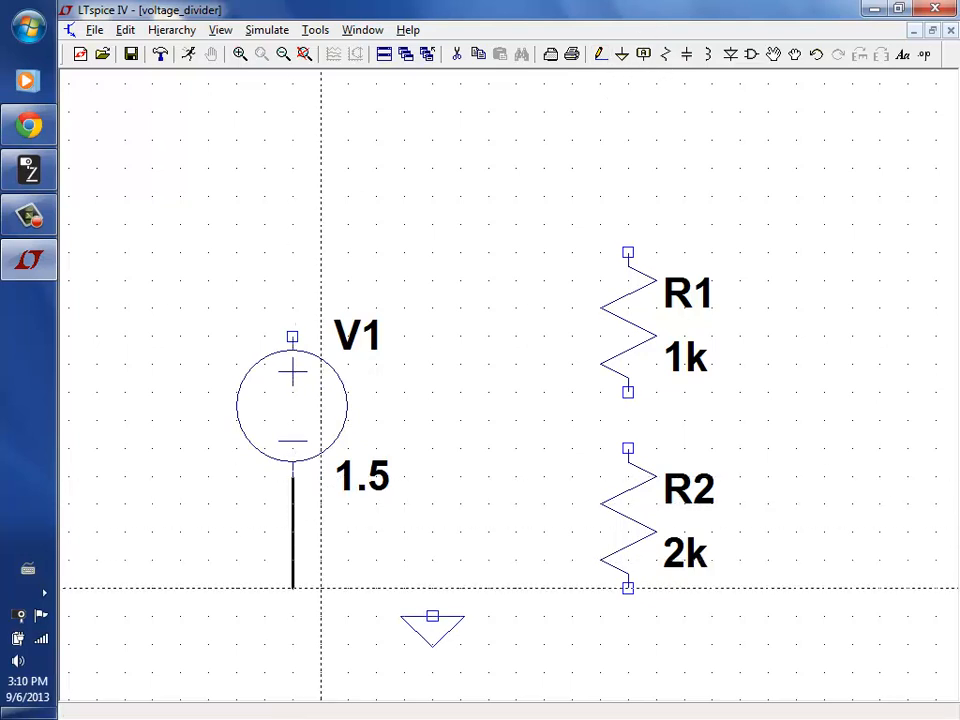
{"action": "left_click", "coordinate": [628, 588]}
{"action": "left_click", "coordinate": [628, 446]}
{"action": "left_click", "coordinate": [628, 392]}
{"action": "left_click", "coordinate": [628, 252]}
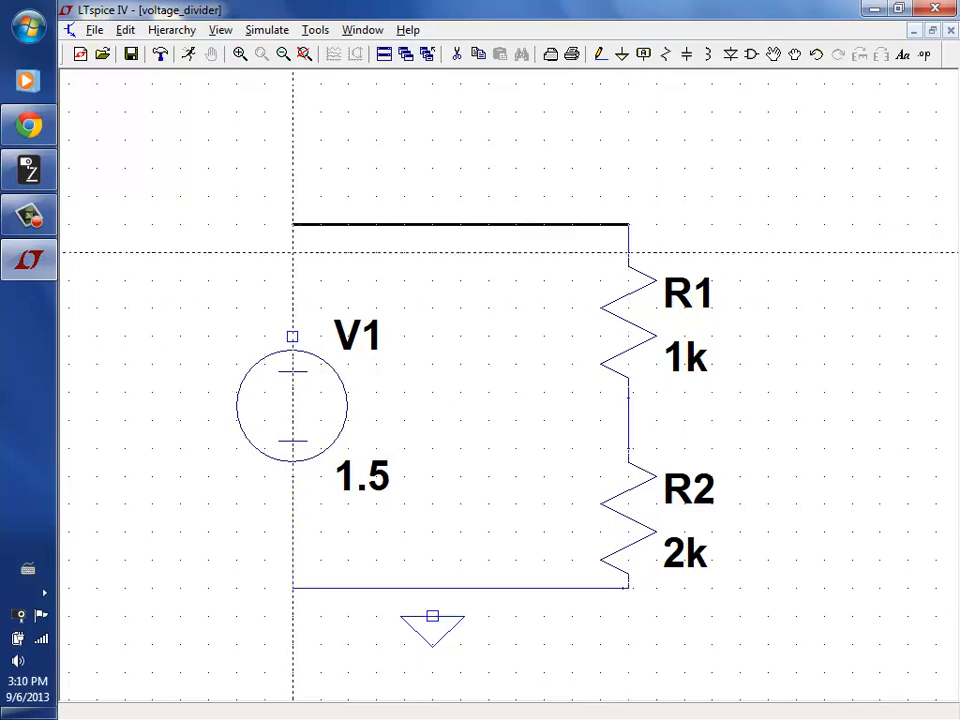
{"action": "left_click", "coordinate": [292, 337]}
{"action": "key", "text": "Escape"}
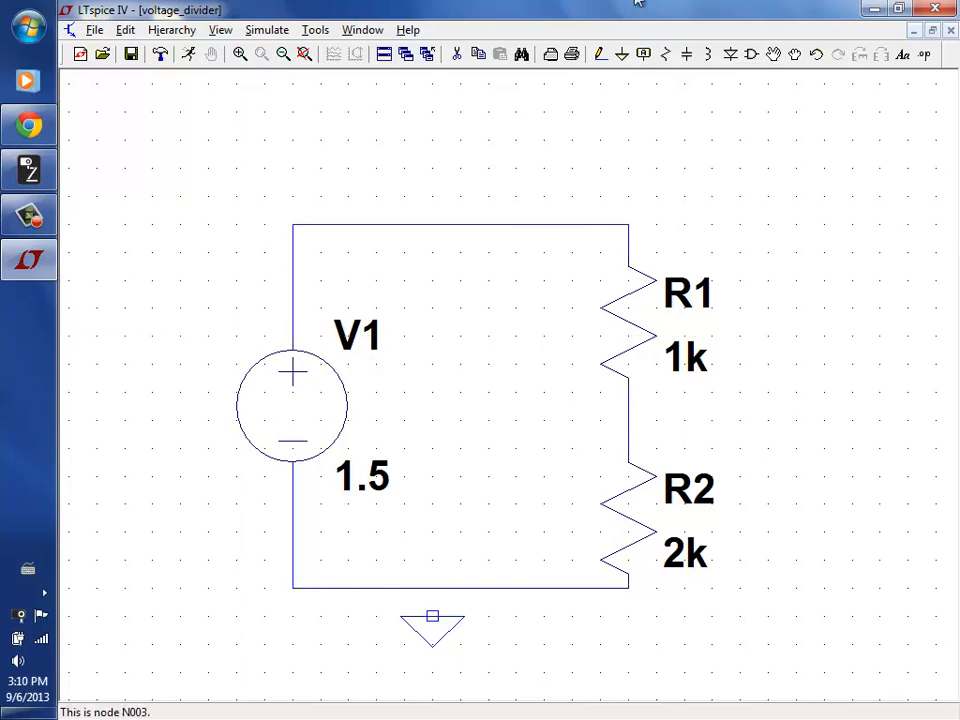
Wire the ground symbol up to the lower wire of the loop
{"action": "left_click", "coordinate": [601, 55]}
{"action": "left_click", "coordinate": [432, 616]}
{"action": "left_click", "coordinate": [432, 588]}
Draw horizontal wires extending rightward from the node between R1 and R2 and from the top of R1
{"action": "left_click", "coordinate": [628, 420]}
{"action": "left_click", "coordinate": [852, 420]}
{"action": "key", "text": "Escape"}
{"action": "left_click", "coordinate": [601, 54]}
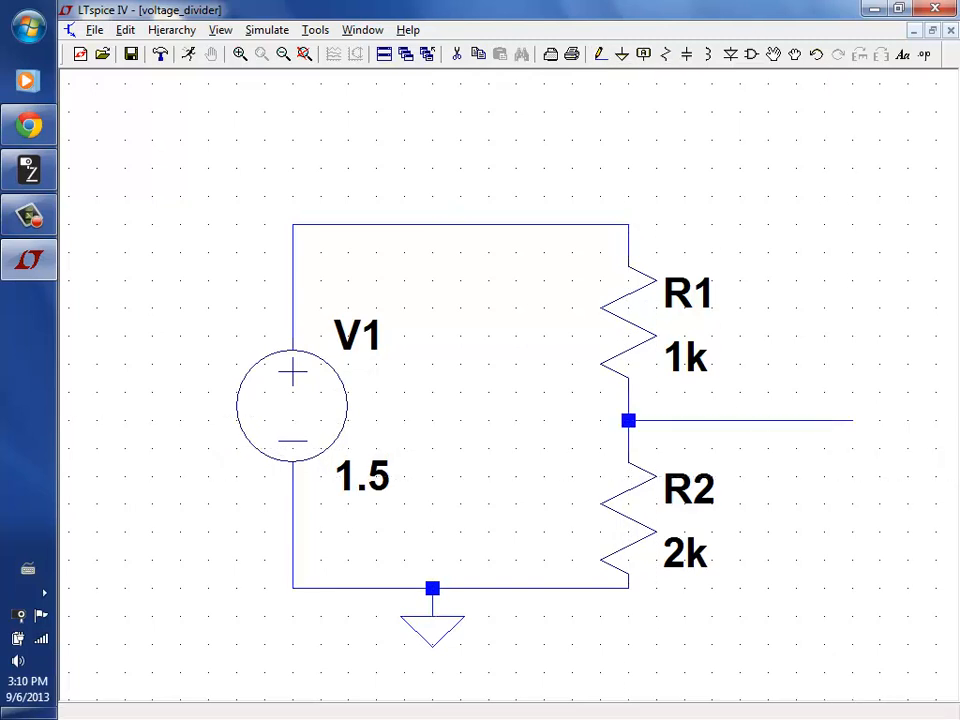
{"action": "left_click", "coordinate": [628, 224]}
{"action": "left_click", "coordinate": [852, 224]}
{"action": "key", "text": "Escape"}
Label the open ends of both horizontal wires with the net name Vx
{"action": "left_click", "coordinate": [642, 56]}
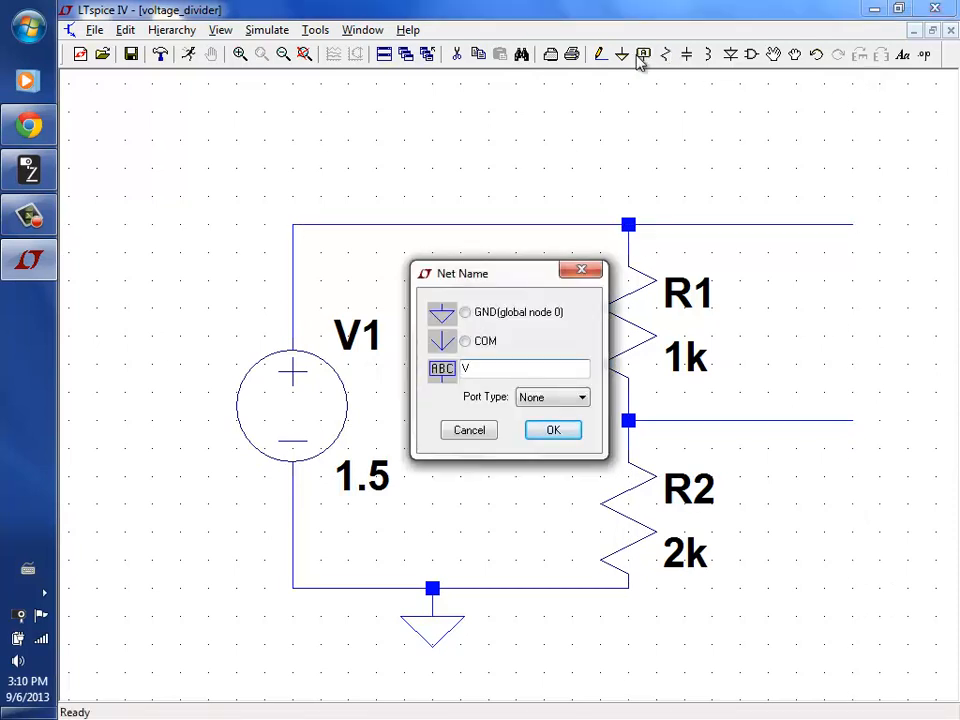
{"action": "type", "text": "Vs"}
{"action": "key", "text": "Return"}
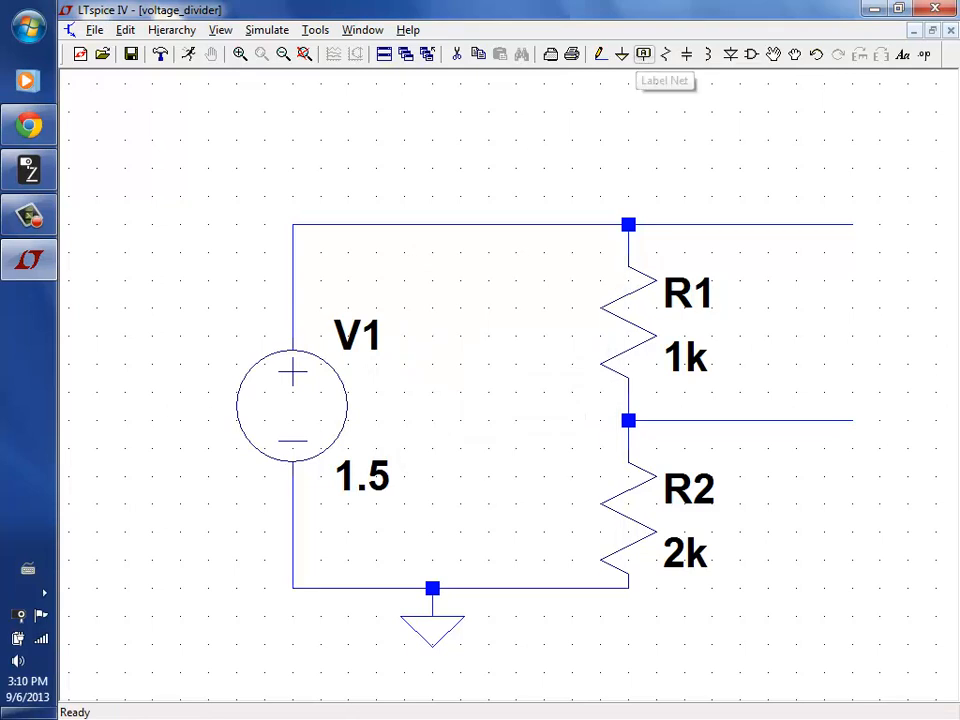
{"action": "left_click", "coordinate": [852, 224]}
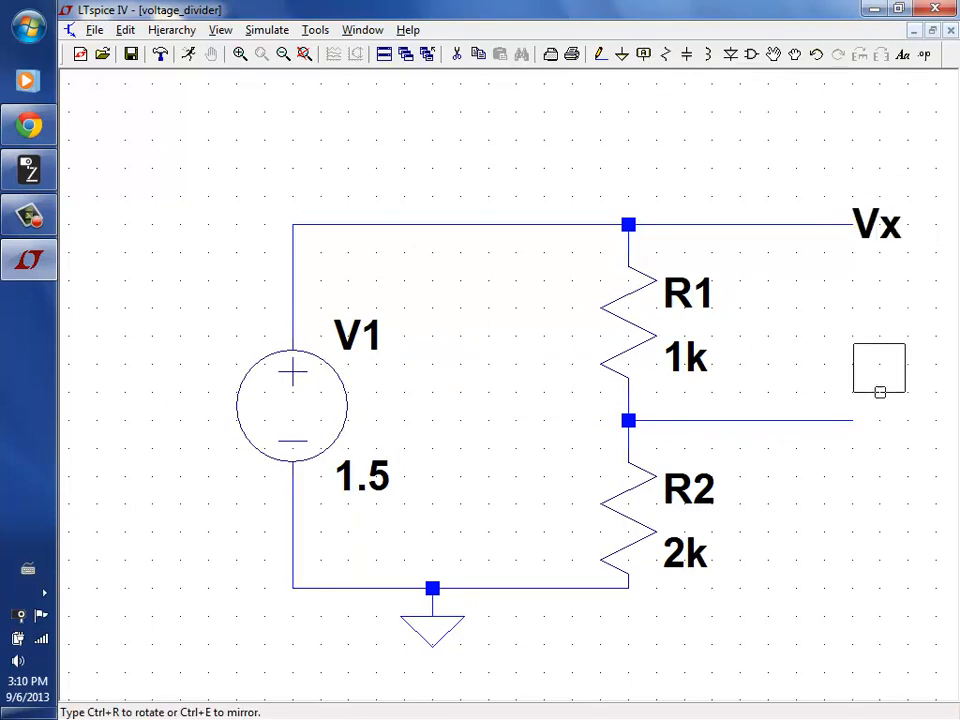
{"action": "left_click", "coordinate": [852, 420]}
{"action": "key", "text": "Escape"}
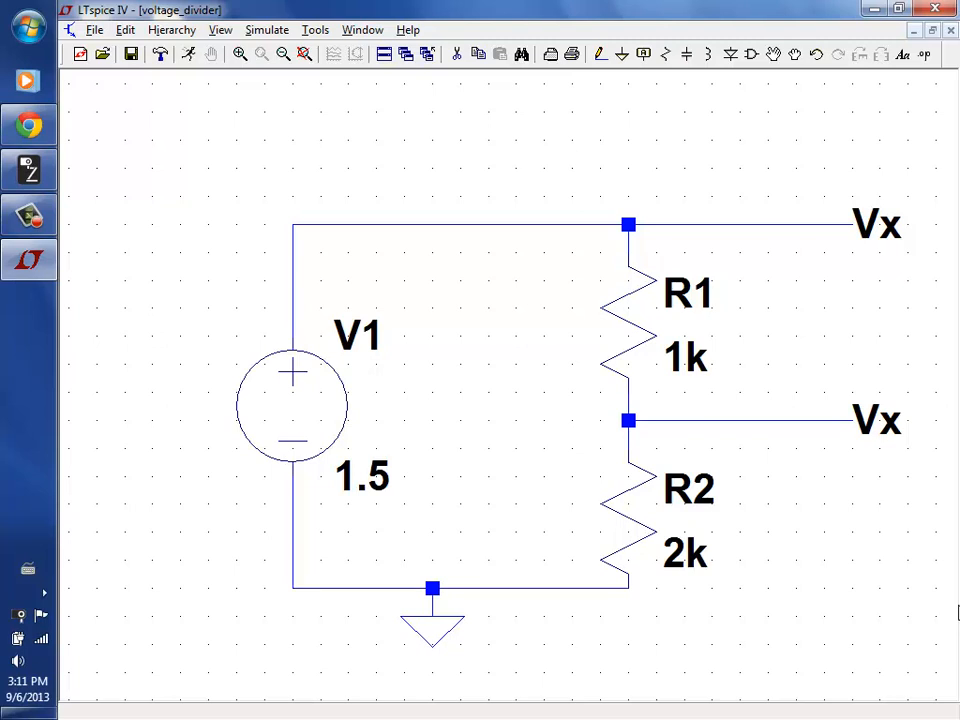
Highlight the Vx net to check which wires share that name
{"action": "right_click", "coordinate": [838, 232]}
{"action": "left_click", "coordinate": [866, 236]}
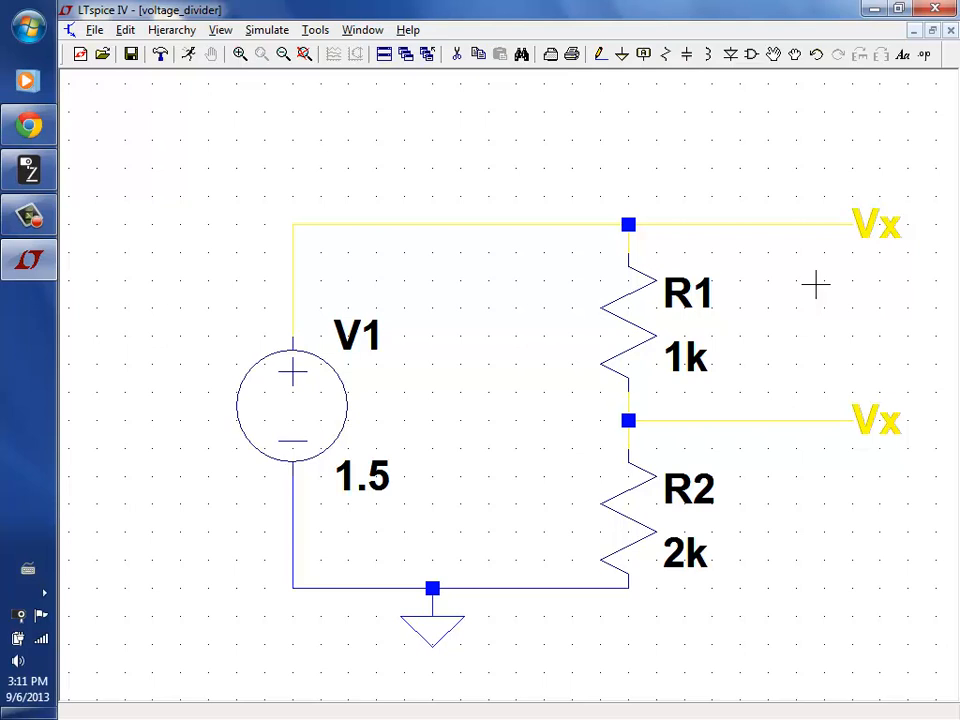
{"action": "key", "text": "Escape"}
Draw a vertical wire joining the two Vx-labelled wires, shorting across R1
{"action": "left_click", "coordinate": [600, 54]}
{"action": "left_click", "coordinate": [767, 224]}
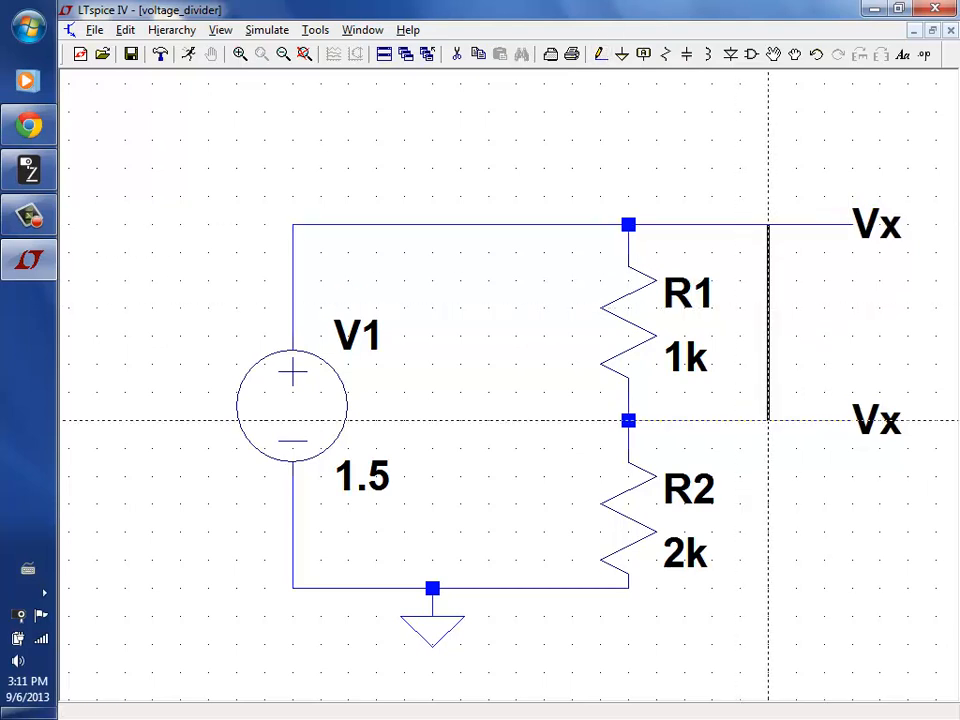
{"action": "left_click", "coordinate": [767, 420]}
{"action": "key", "text": "Escape"}
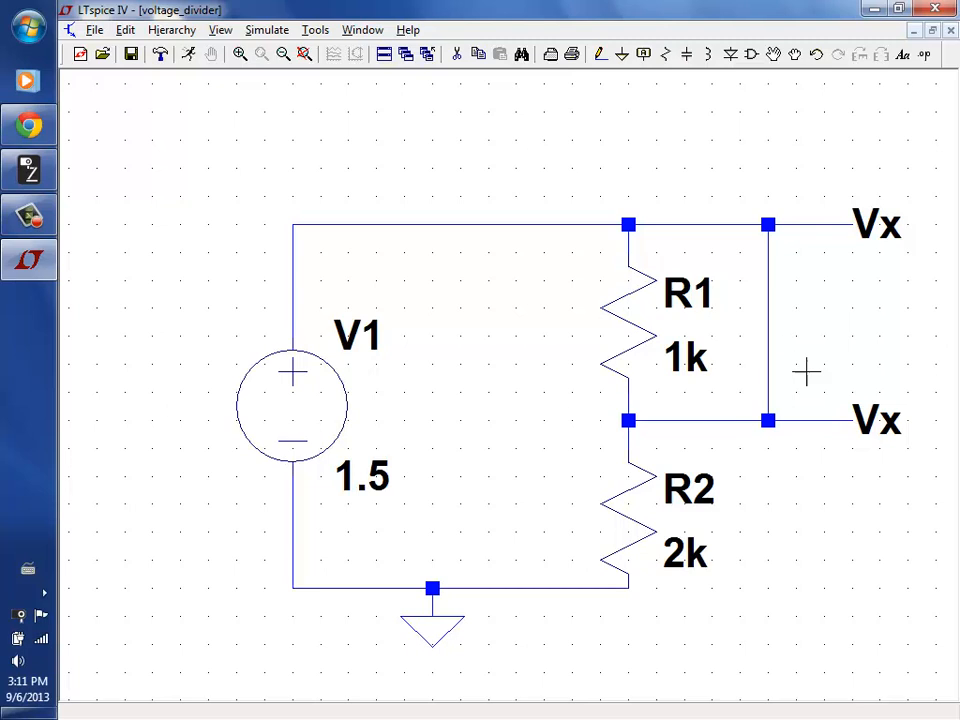
Delete the vertical wire that shorts across R1
{"action": "left_click", "coordinate": [600, 55]}
{"action": "left_click", "coordinate": [461, 52]}
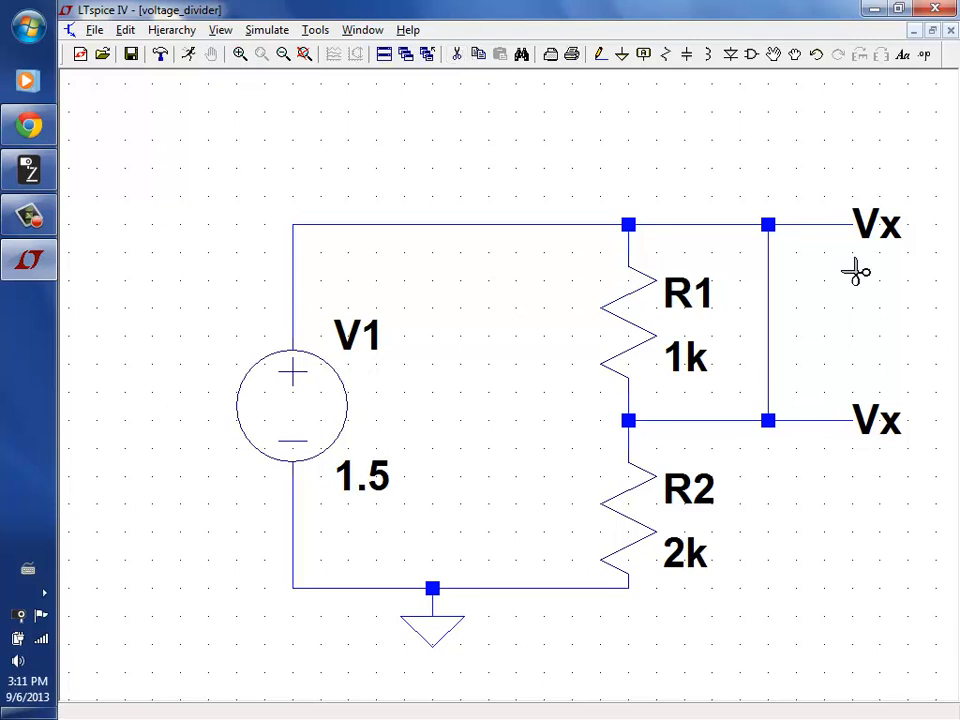
{"action": "left_click", "coordinate": [768, 300]}
Rename the net label on the wire between R1 and R2 to Vout
{"action": "right_click", "coordinate": [866, 422]}
{"action": "right_click", "coordinate": [866, 428]}
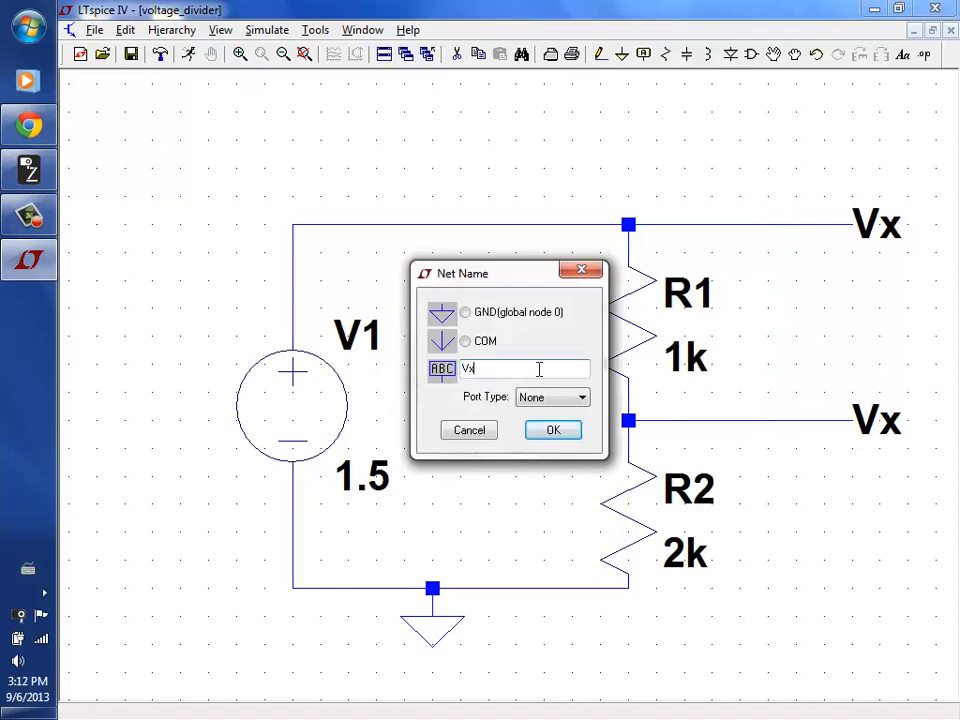
{"action": "type", "text": "Vout"}
{"action": "key", "text": "Return"}
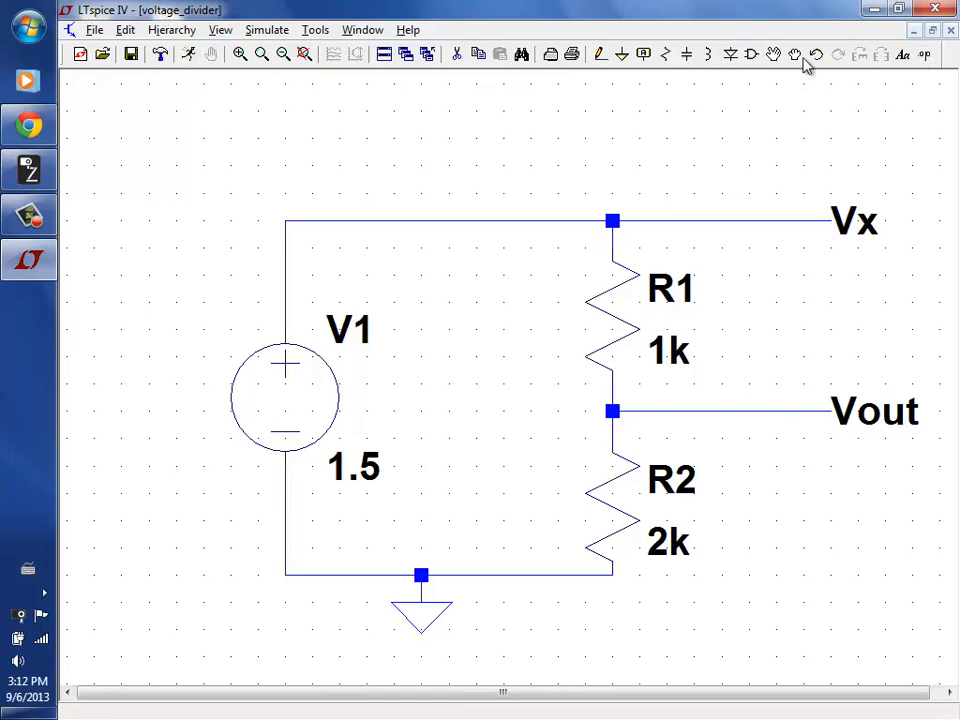
Run a DC operating point simulation of the divider, with the .op command placed below the circuit
{"action": "left_click", "coordinate": [945, 55]}
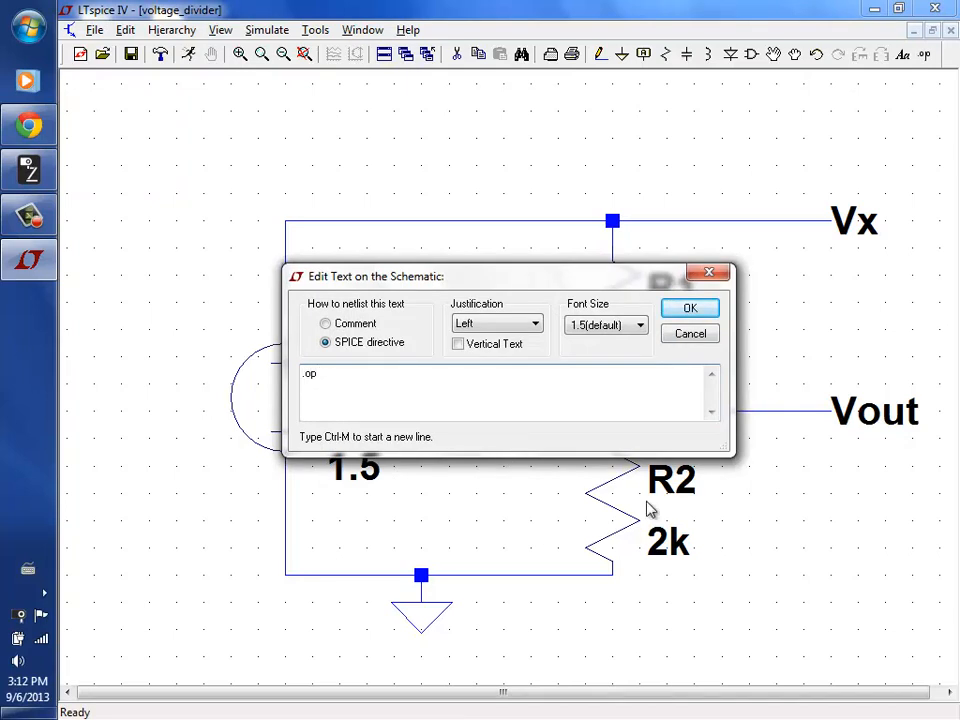
{"action": "key", "text": "Escape"}
{"action": "left_click", "coordinate": [186, 56]}
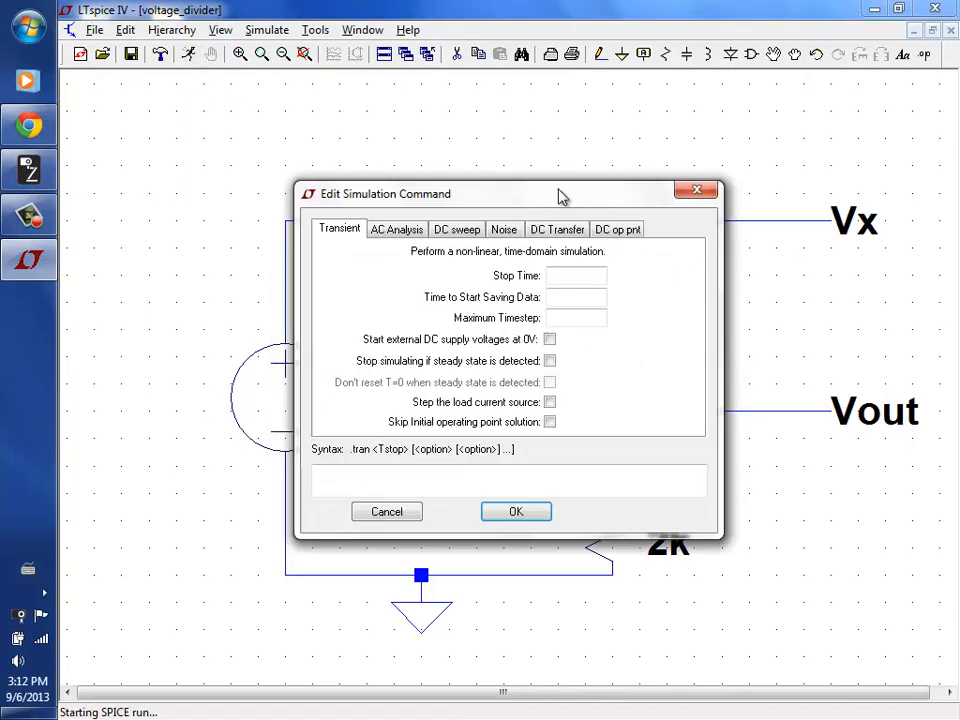
{"action": "left_click", "coordinate": [614, 232]}
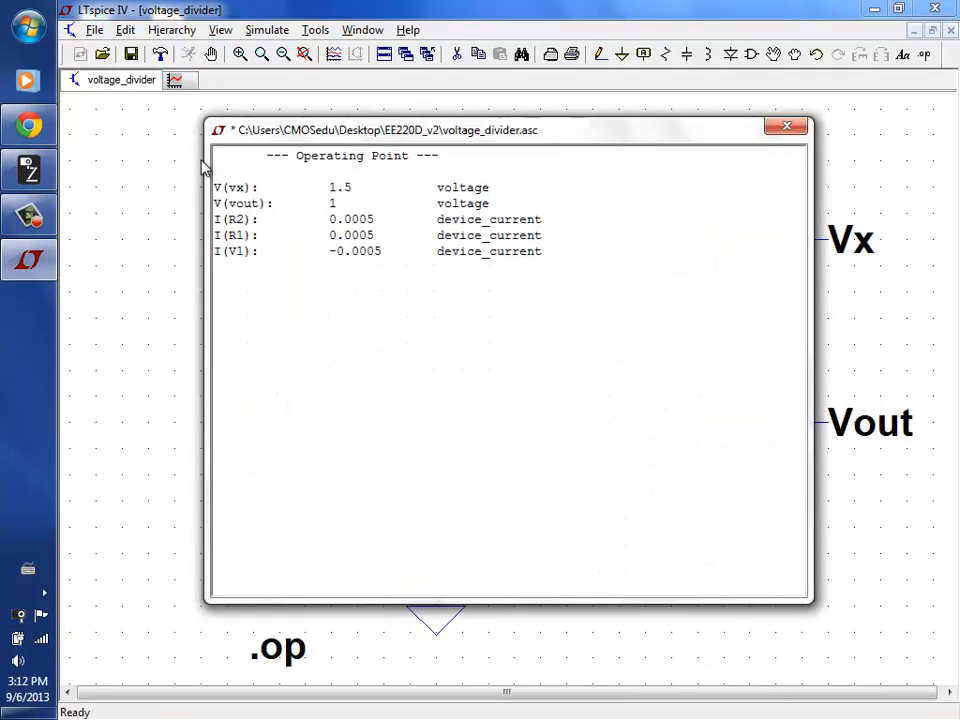
Shrink the operating point results window to uncover the upper circuit, compare its voltages and currents with the schematic, and close it
{"action": "left_click_drag", "start_coordinate": [702, 122], "coordinate": [707, 461]}
{"action": "left_click_drag", "start_coordinate": [580, 485], "coordinate": [615, 479]}
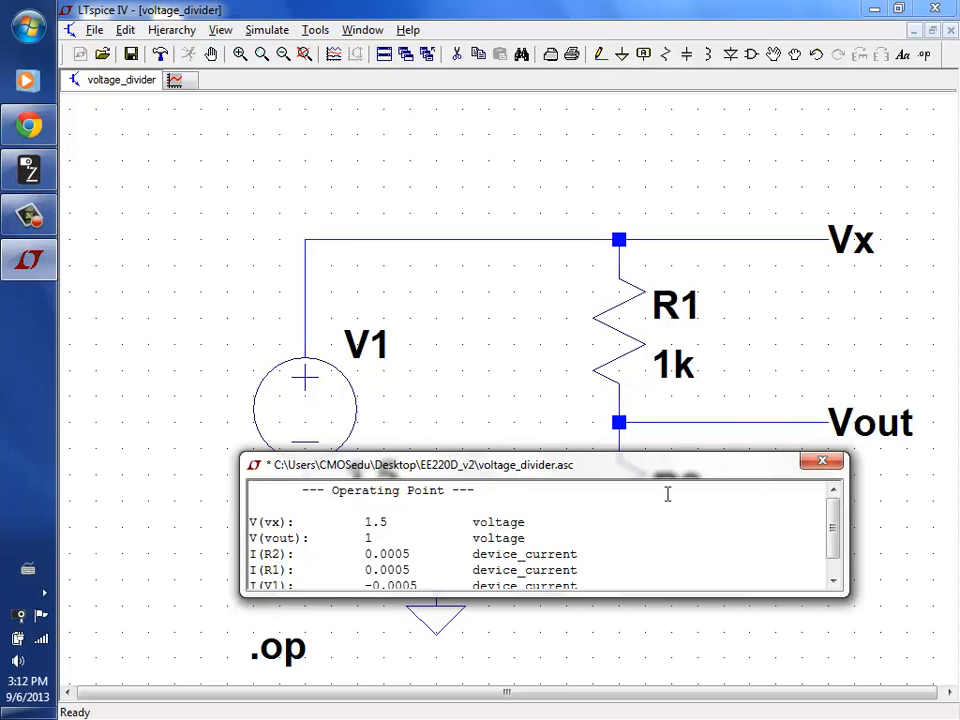
{"action": "left_click_drag", "start_coordinate": [679, 597], "coordinate": [681, 622]}
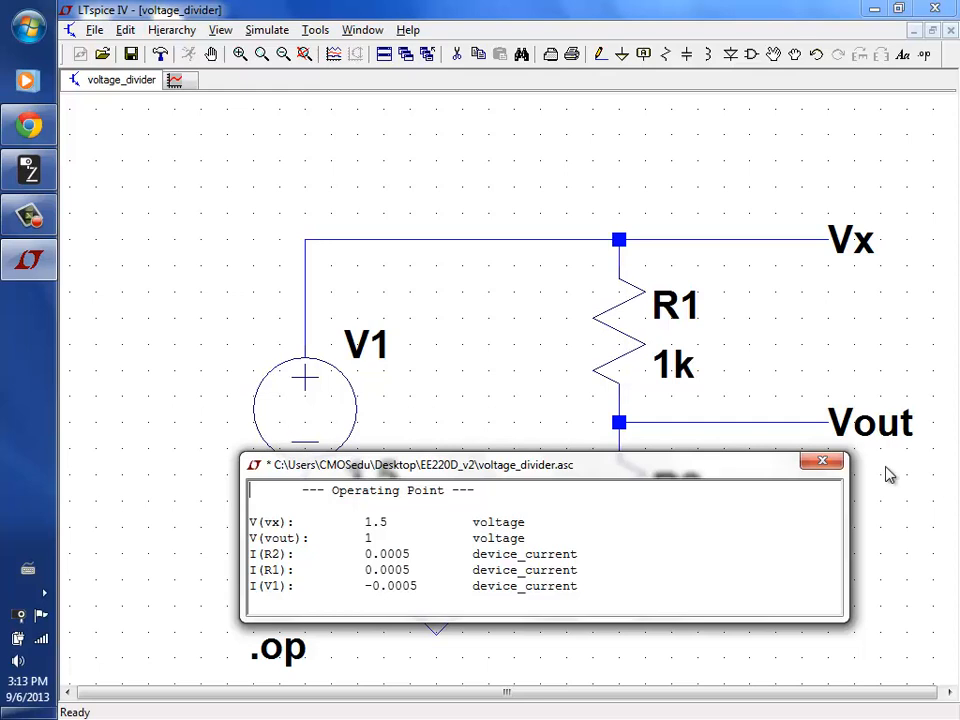
{"action": "left_click", "coordinate": [828, 466]}
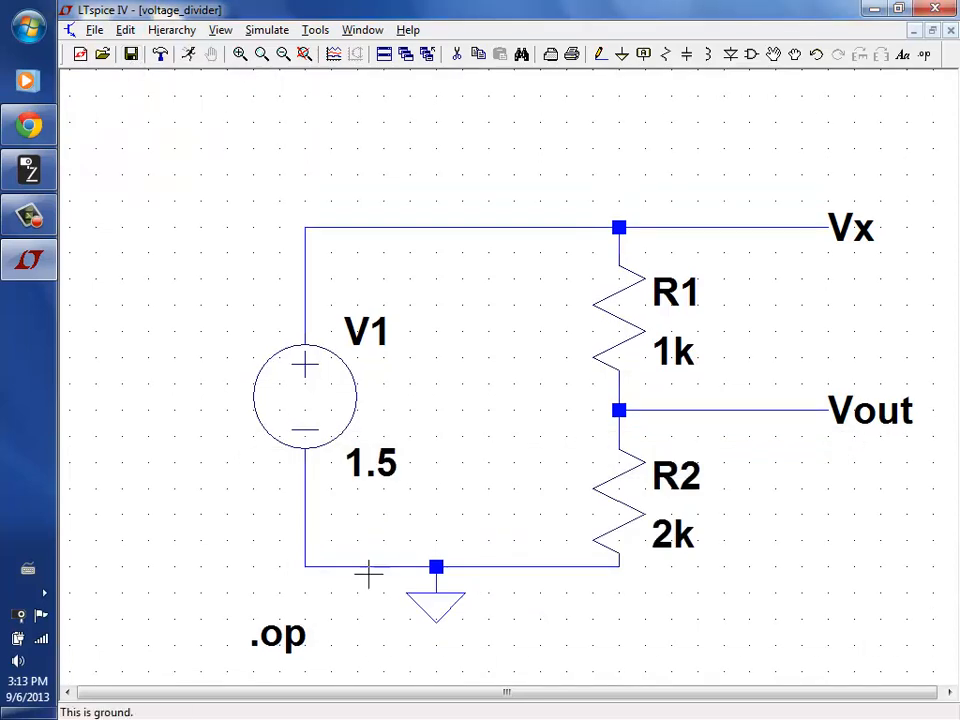
Change the .op command to a transient analysis with a stop time of 1 and run the simulation
{"action": "right_click", "coordinate": [282, 637]}
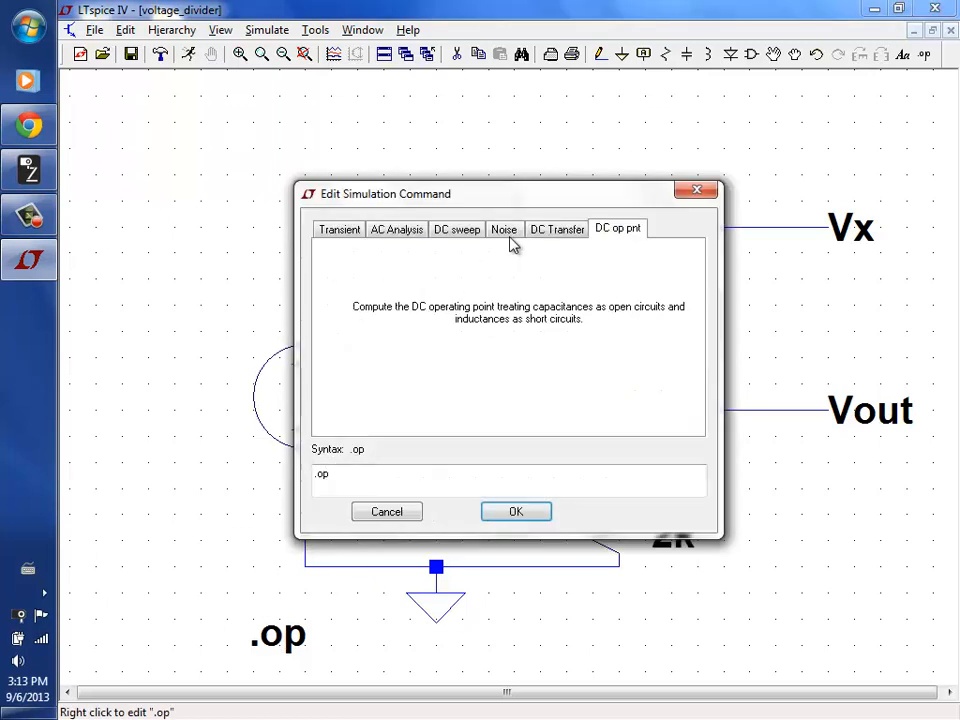
{"action": "left_click", "coordinate": [358, 230]}
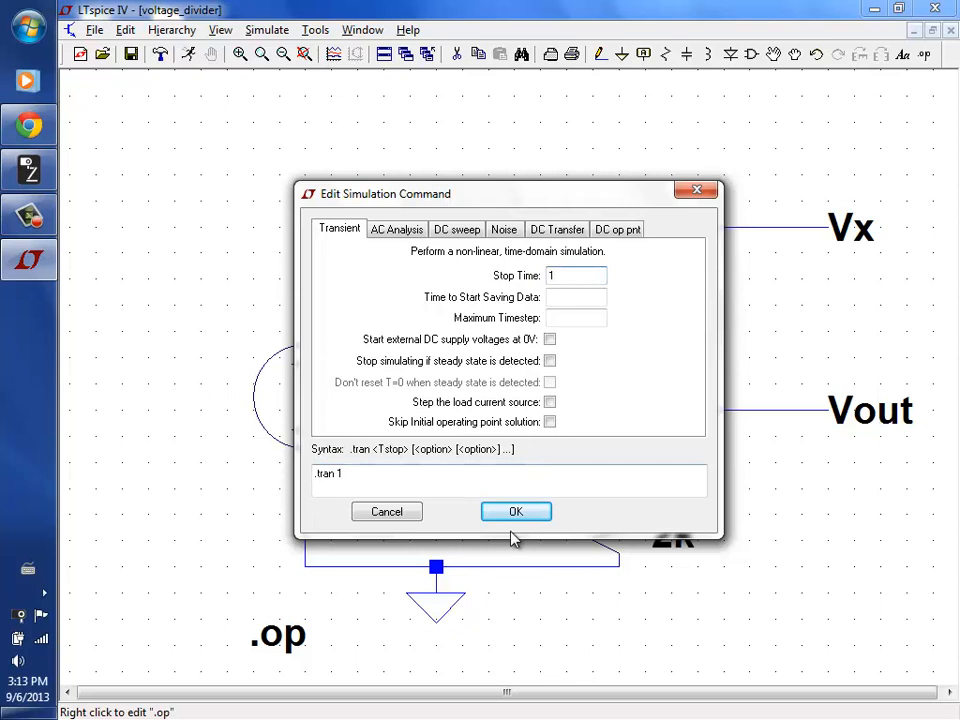
{"action": "left_click", "coordinate": [515, 511]}
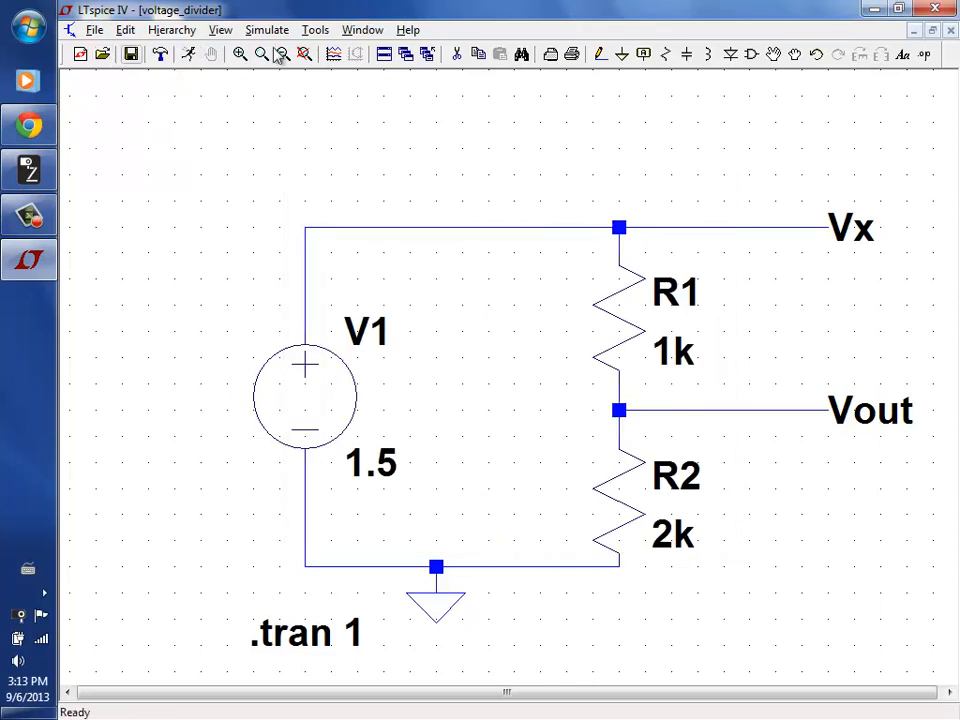
{"action": "left_click", "coordinate": [186, 55]}
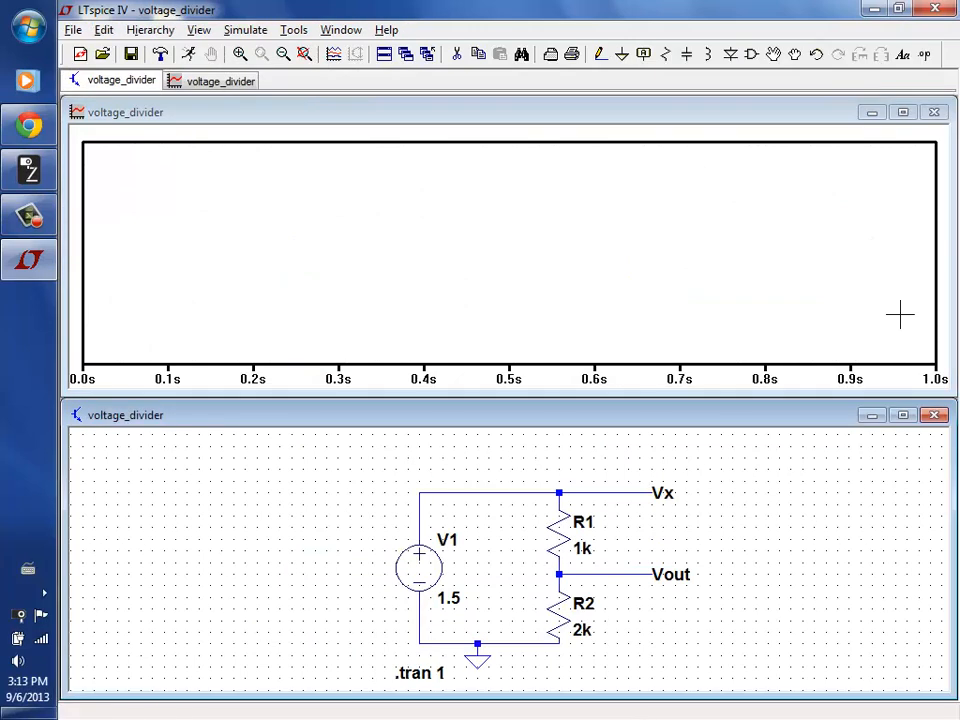
Maximize the schematic and waveform windows and plot the V(vx) trace in the empty waveform plot
{"action": "left_click", "coordinate": [908, 415]}
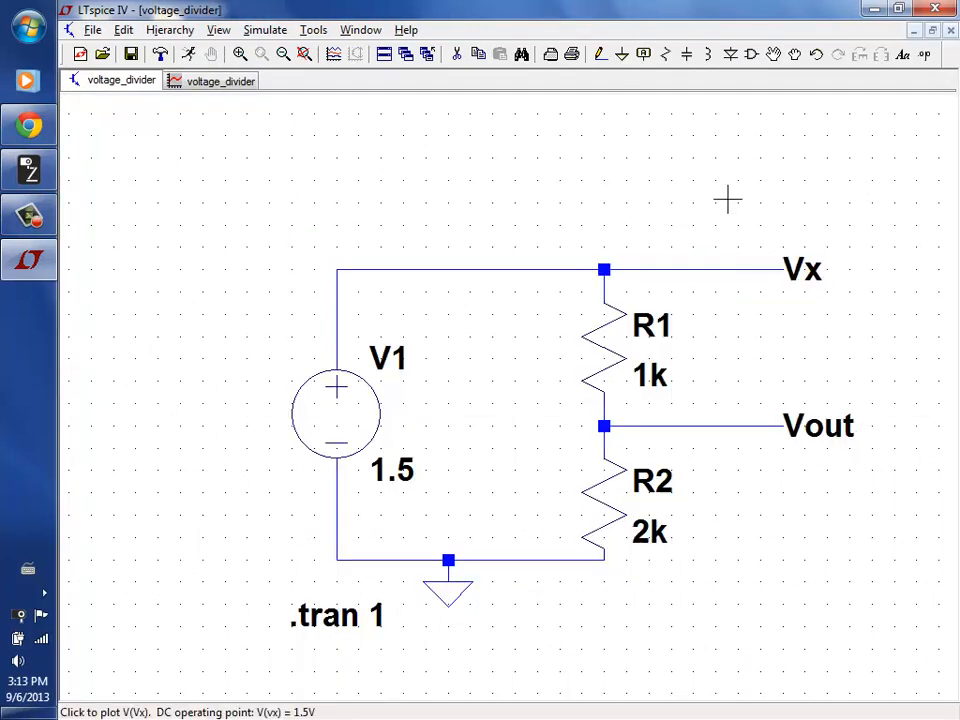
{"action": "left_click", "coordinate": [195, 84]}
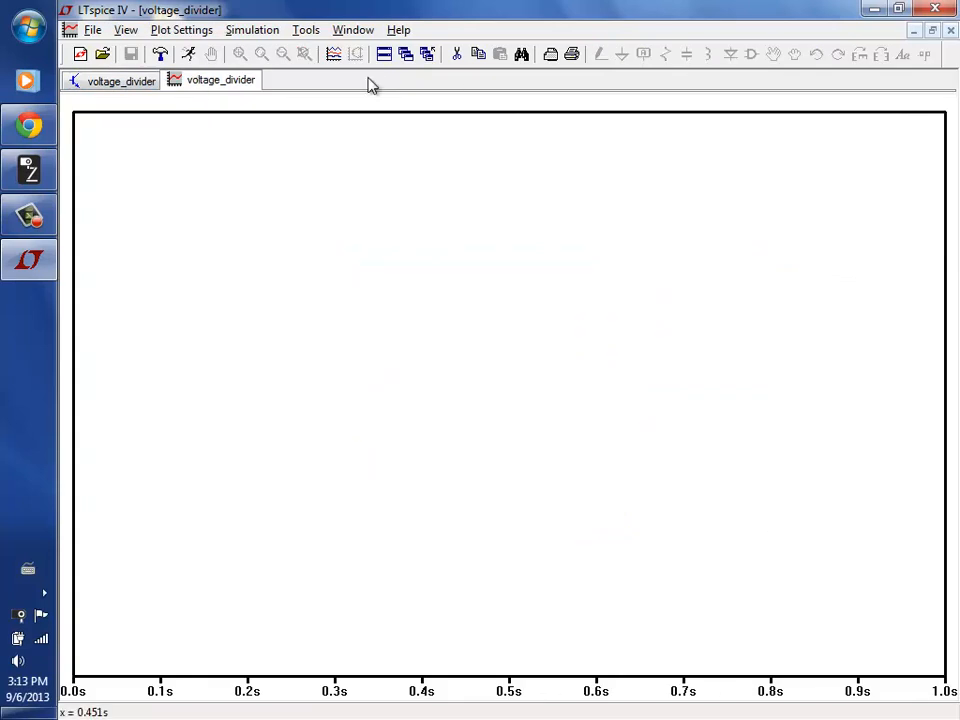
{"action": "left_click", "coordinate": [337, 52]}
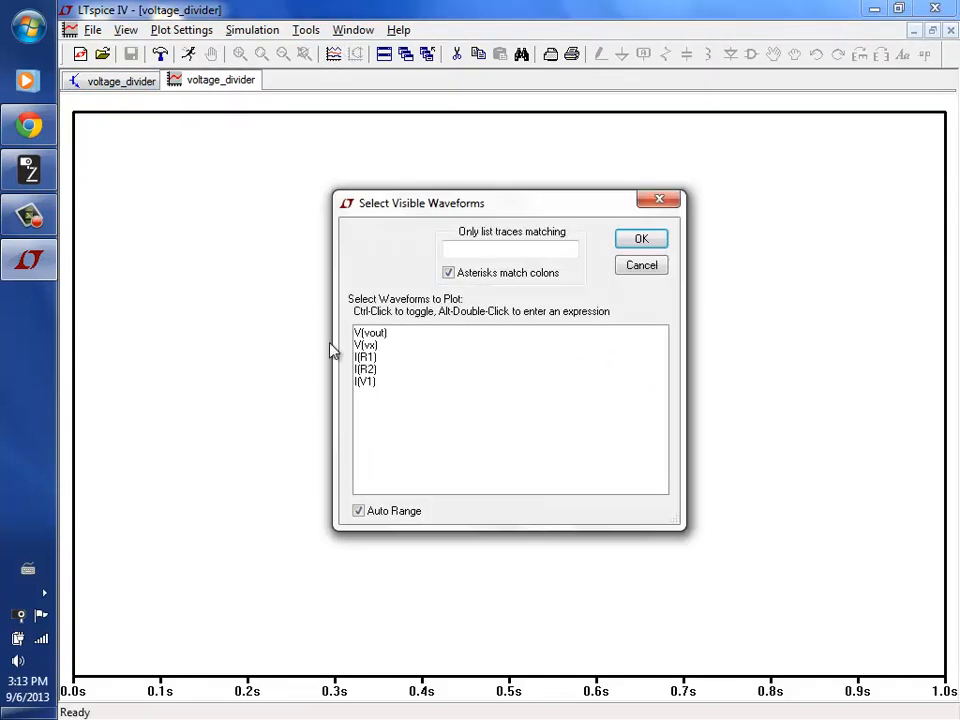
{"action": "left_click", "coordinate": [360, 345]}
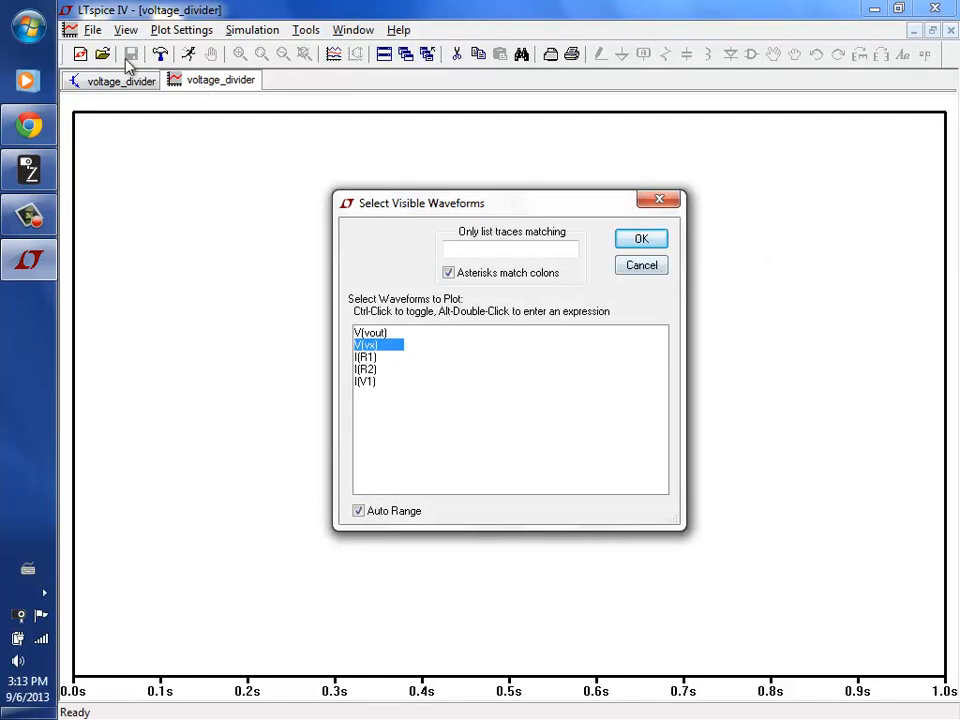
{"action": "left_click", "coordinate": [650, 242]}
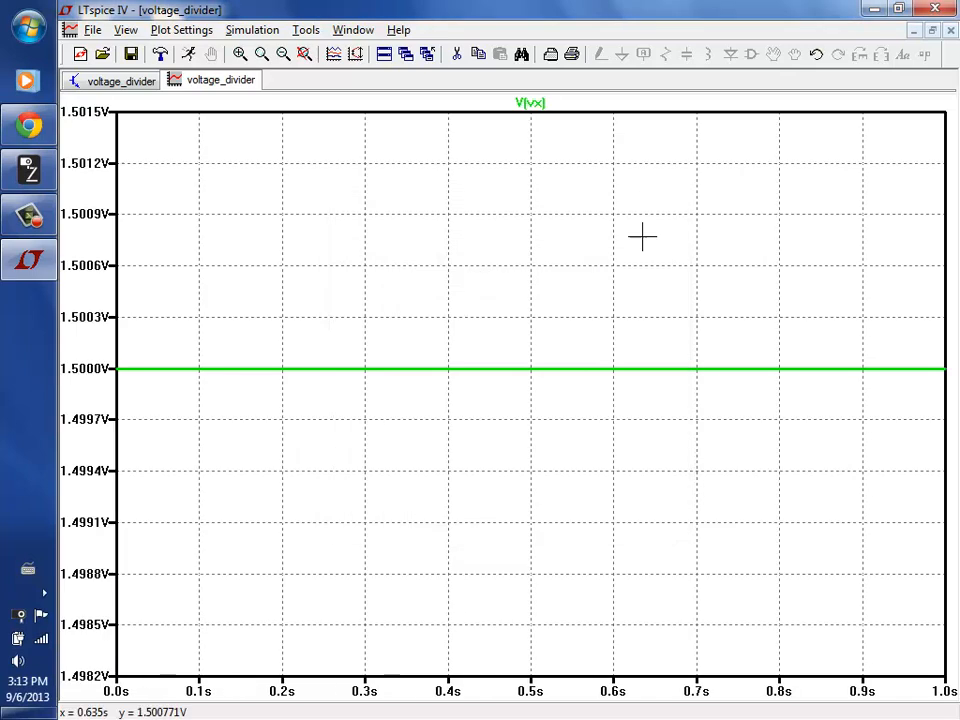
Add the V(vout) voltage and the current through R1 to the plot alongside V(vx)
{"action": "left_click", "coordinate": [333, 54]}
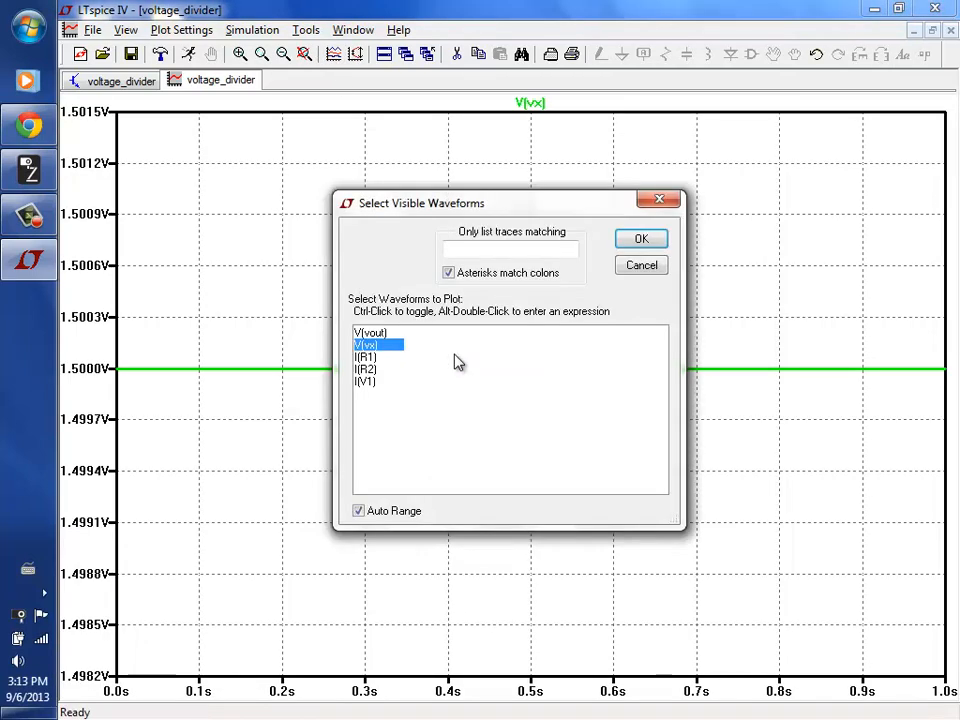
{"action": "left_click", "coordinate": [370, 333], "text": "ctrl"}
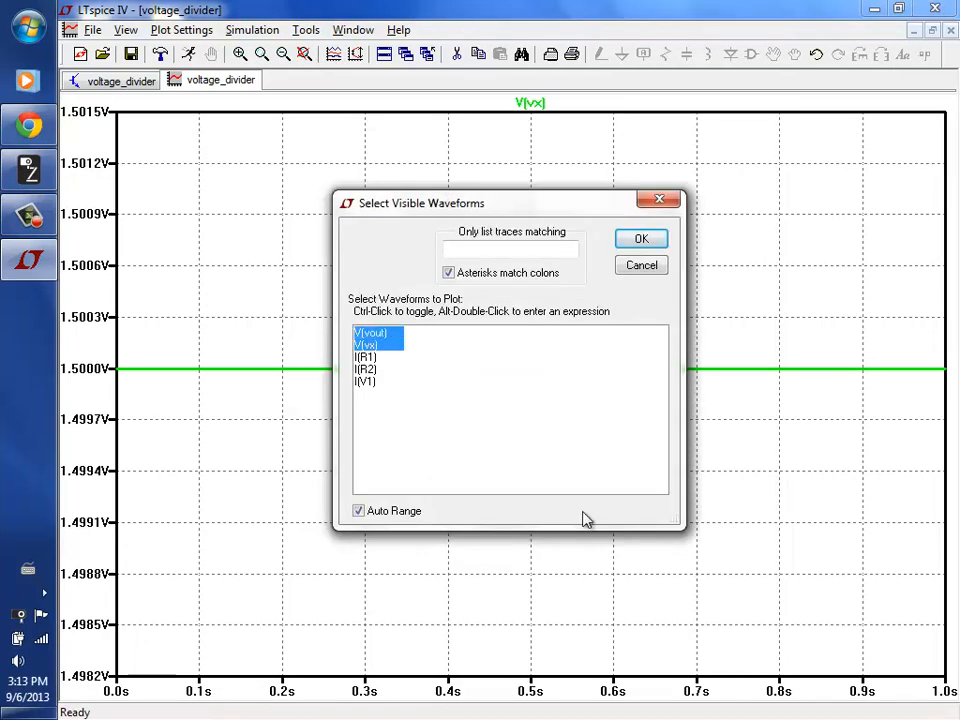
{"action": "left_click", "coordinate": [638, 242]}
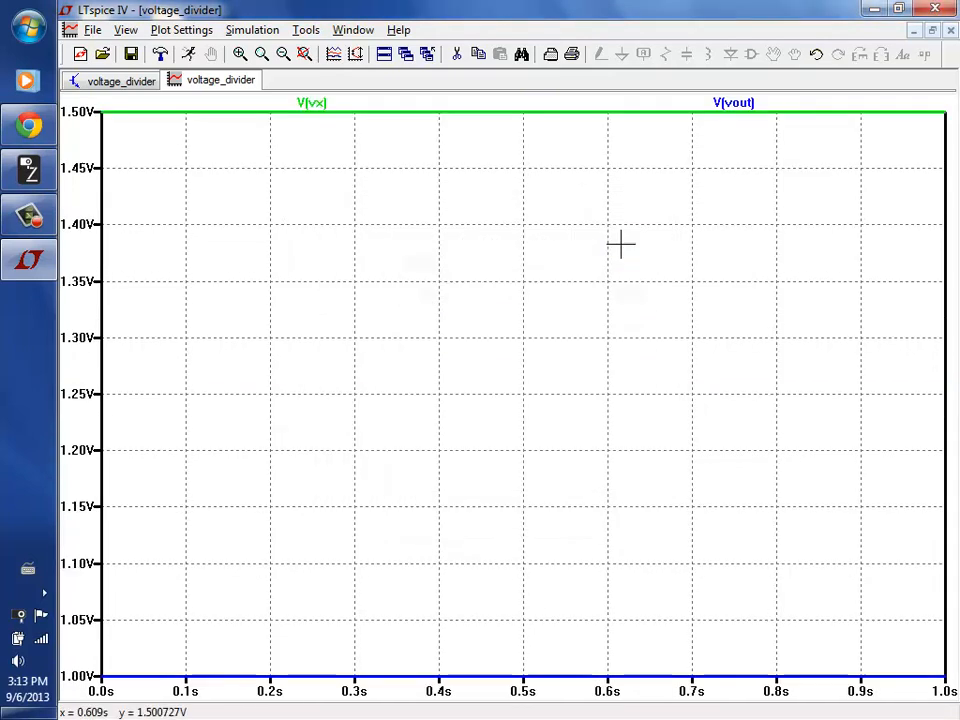
{"action": "left_click", "coordinate": [121, 84]}
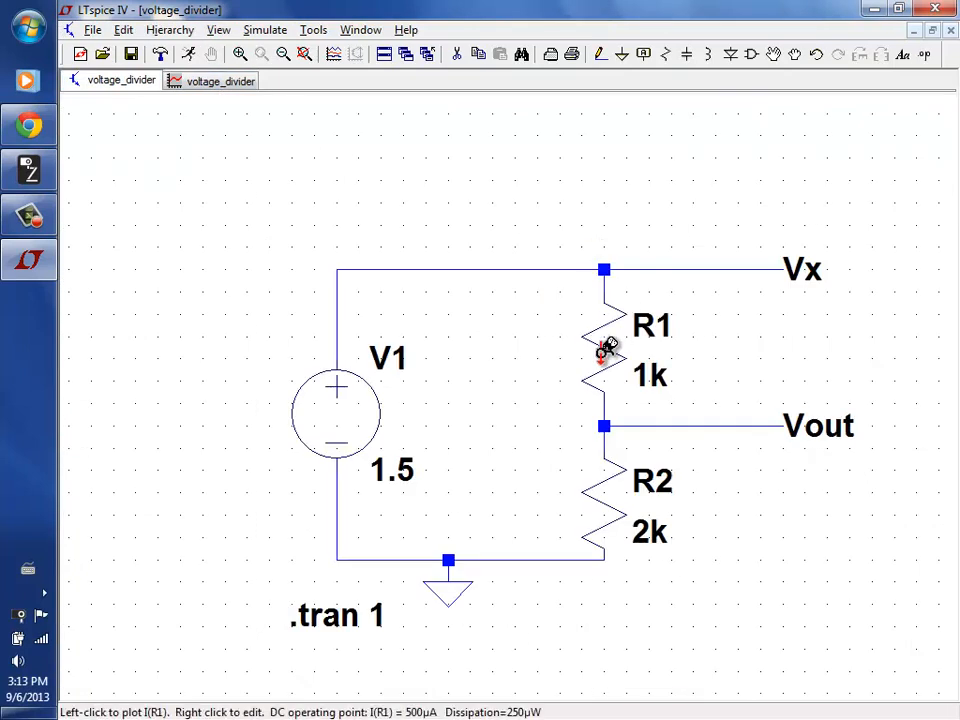
{"action": "left_click", "coordinate": [216, 81]}
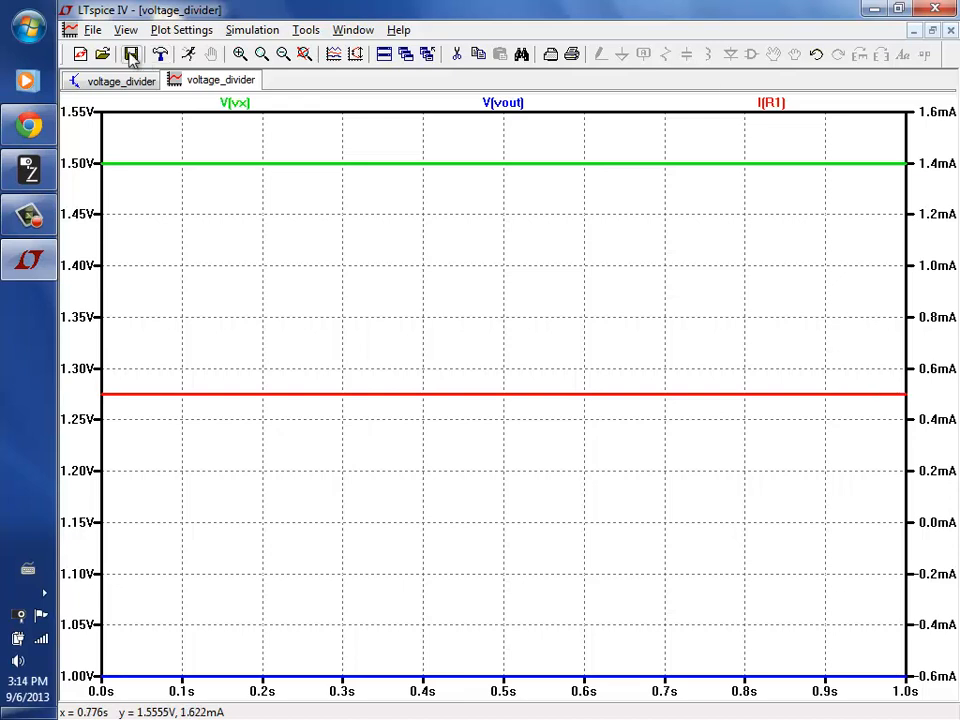
Attach the 1st cursor to the I(R1) trace and slide it along the curve to about 569 ms, with the readout window moved inward
{"action": "right_click", "coordinate": [773, 105]}
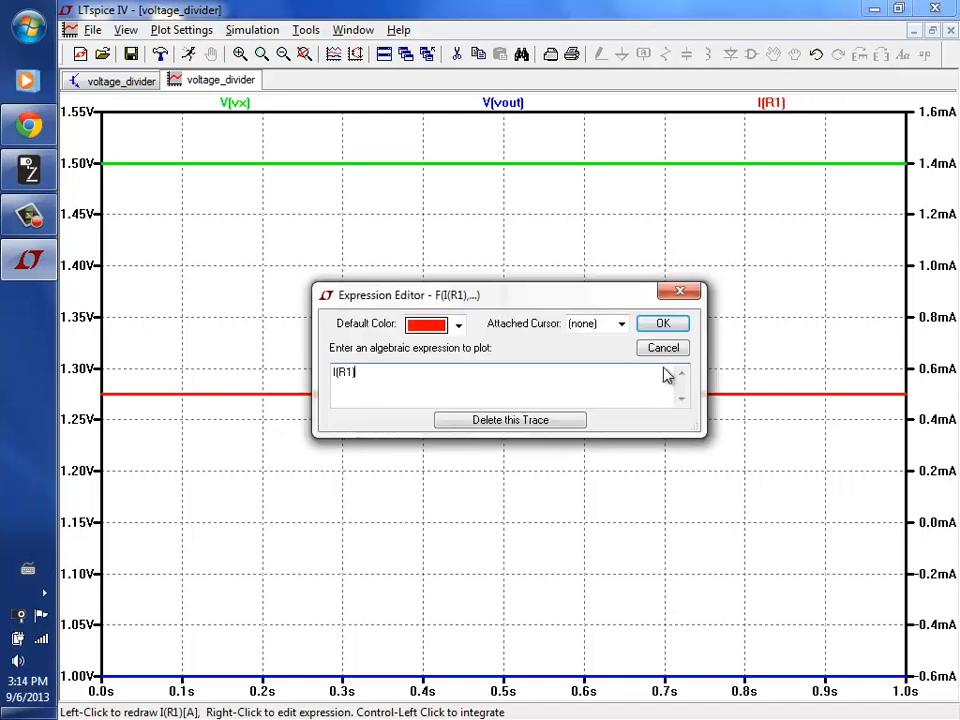
{"action": "left_click", "coordinate": [620, 324]}
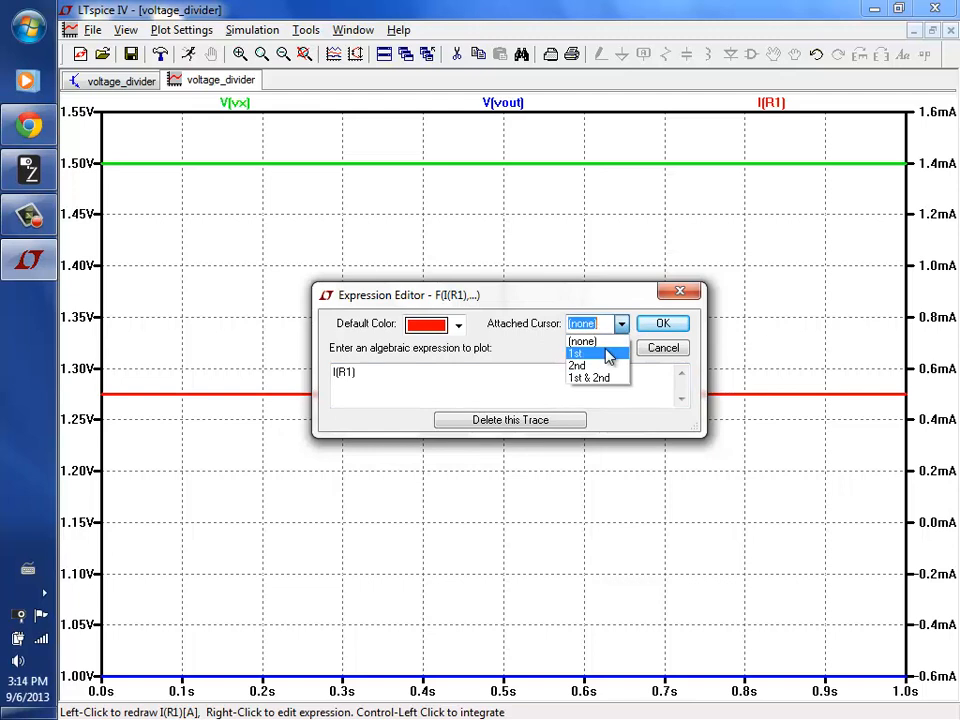
{"action": "left_click", "coordinate": [606, 354]}
{"action": "left_click", "coordinate": [660, 324]}
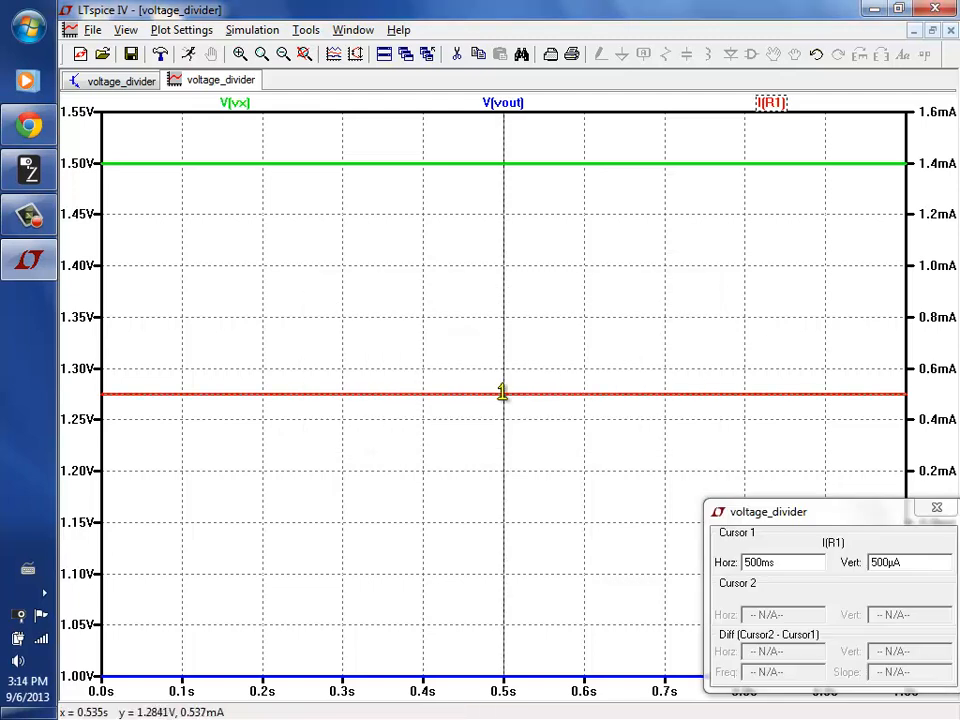
{"action": "left_click_drag", "start_coordinate": [789, 519], "coordinate": [656, 472]}
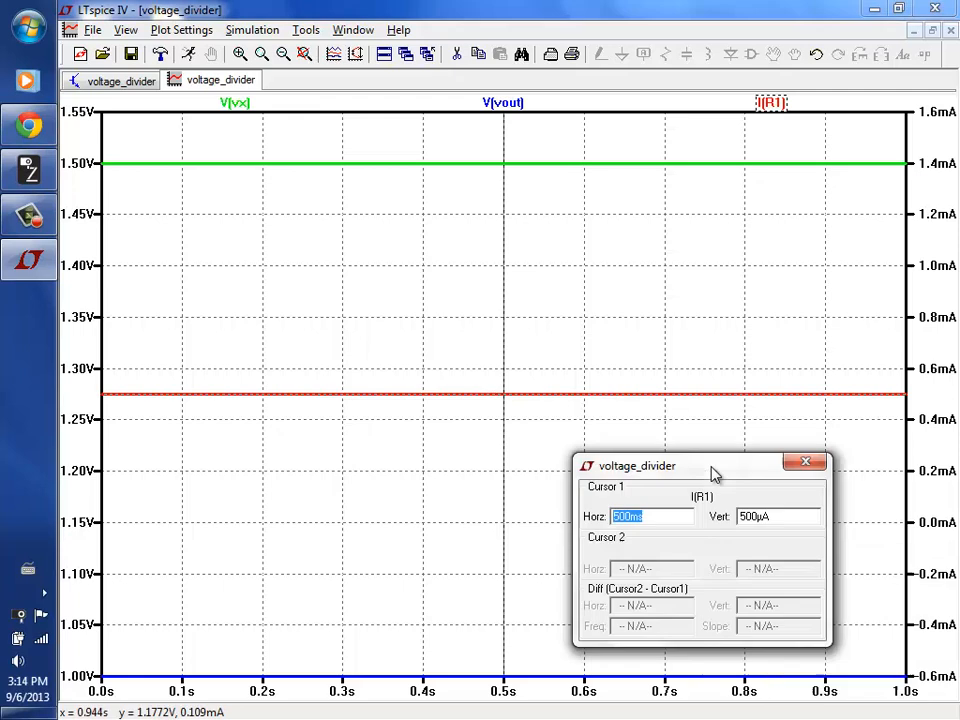
{"action": "mouse_move", "coordinate": [507, 397]}
{"action": "left_mouse_down"}
{"action": "mouse_move", "coordinate": [630, 386]}
{"action": "mouse_move", "coordinate": [340, 385]}
{"action": "left_mouse_up"}
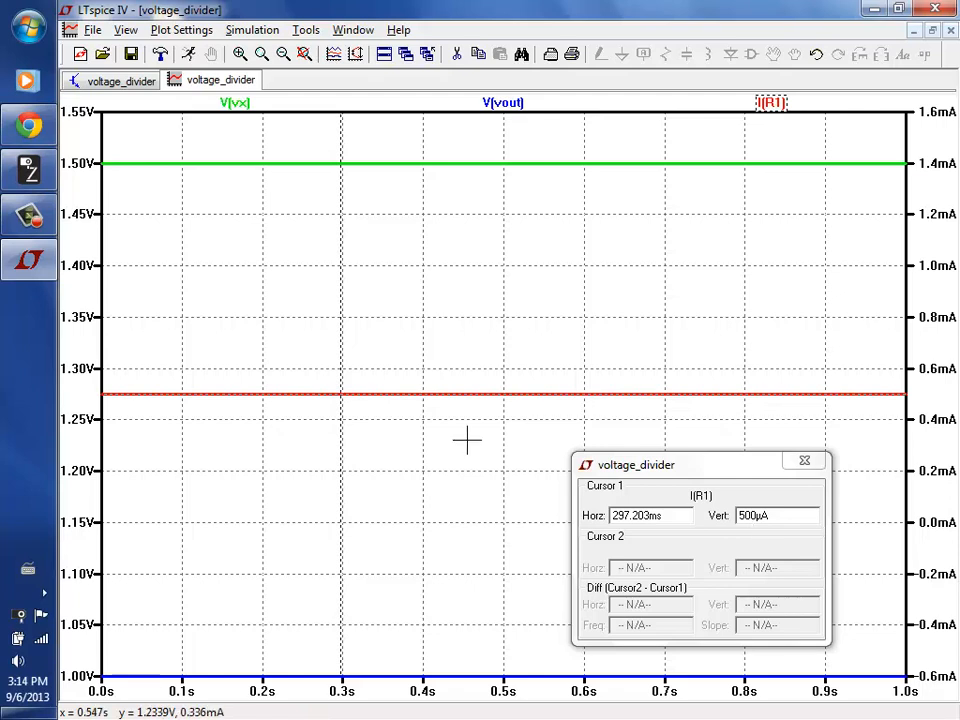
{"action": "left_click_drag", "start_coordinate": [341, 396], "coordinate": [559, 398]}
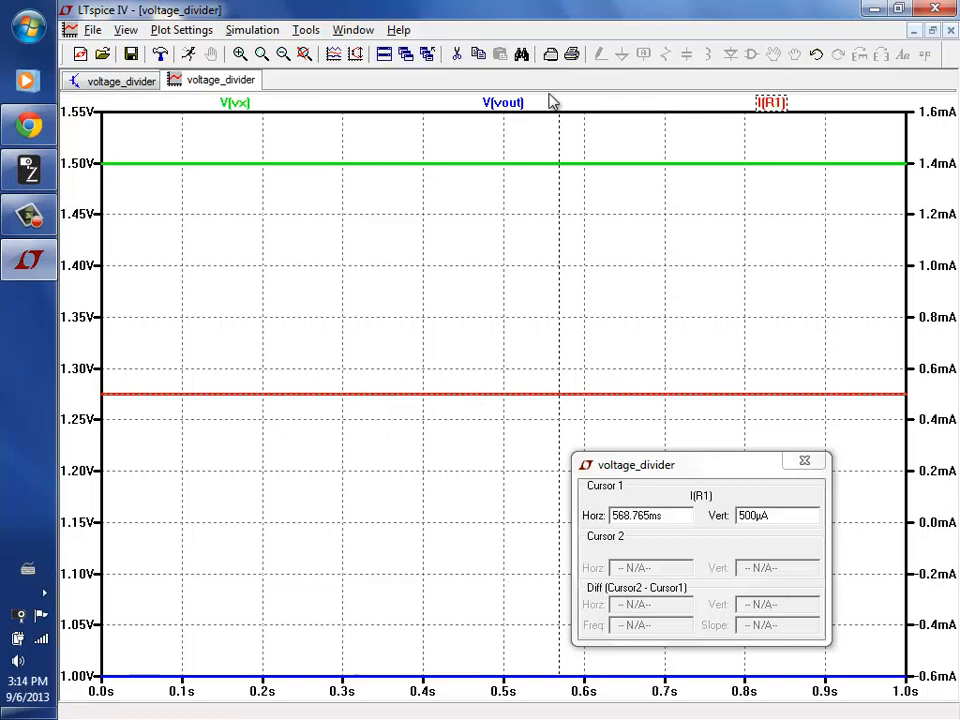
Attach the 2nd cursor to the V(vx) trace and move it to about 185 ms
{"action": "right_click", "coordinate": [248, 106]}
{"action": "left_click", "coordinate": [621, 324]}
{"action": "left_click", "coordinate": [580, 365]}
{"action": "left_click", "coordinate": [660, 323]}
{"action": "left_click_drag", "start_coordinate": [503, 161], "coordinate": [250, 160]}
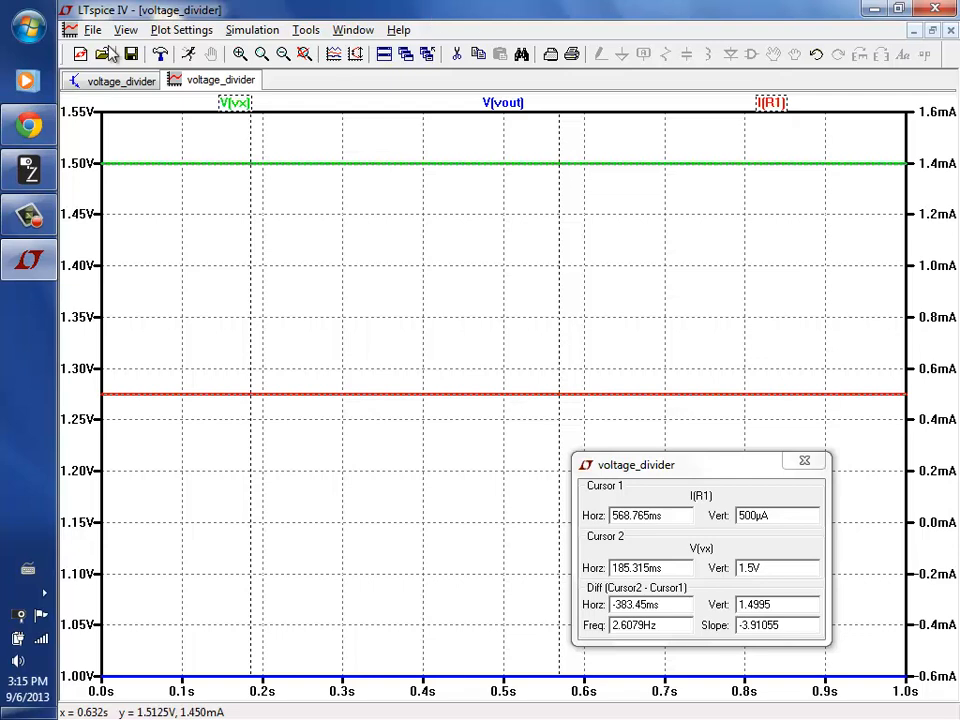
Close LTspice and switch to IPEVO P2V, showing the document camera image full screen
{"action": "left_click", "coordinate": [952, 10]}
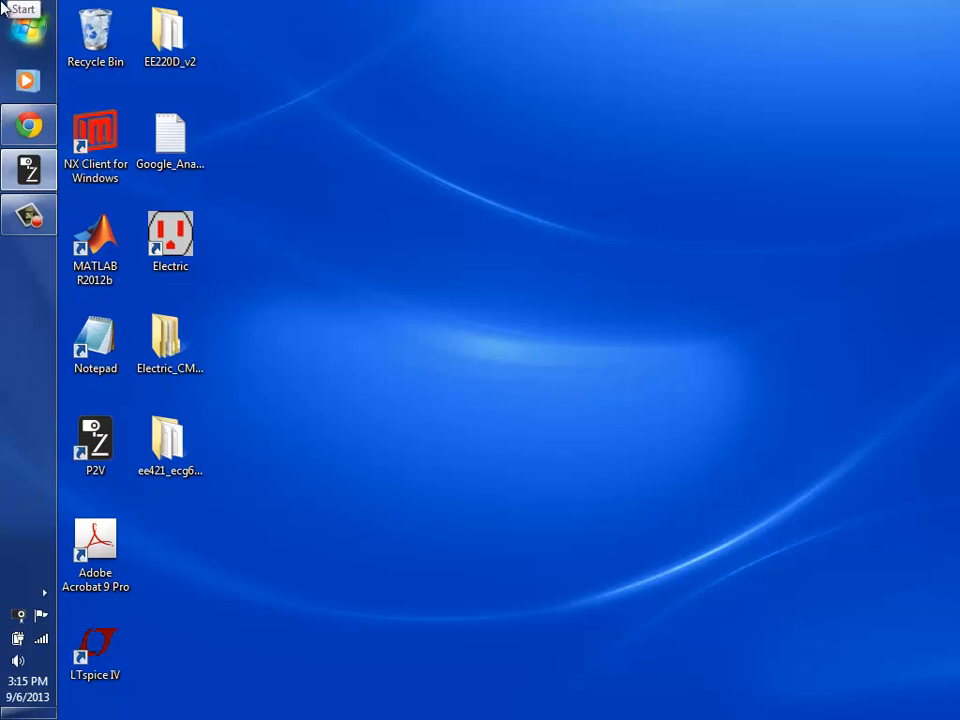
{"action": "left_click", "coordinate": [28, 170]}
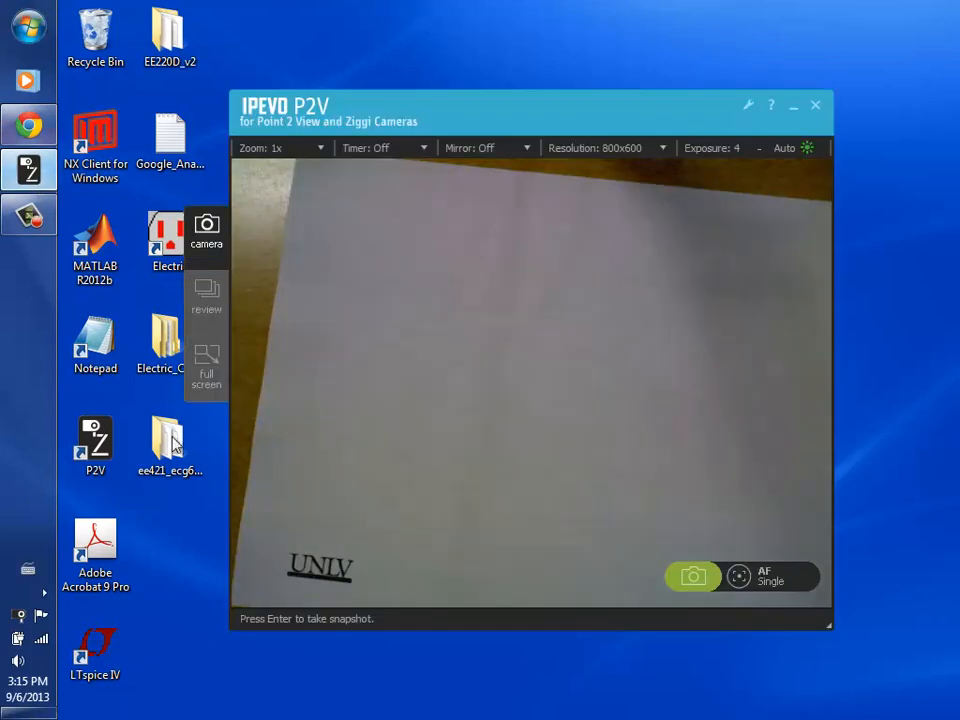
{"action": "left_click", "coordinate": [212, 366]}
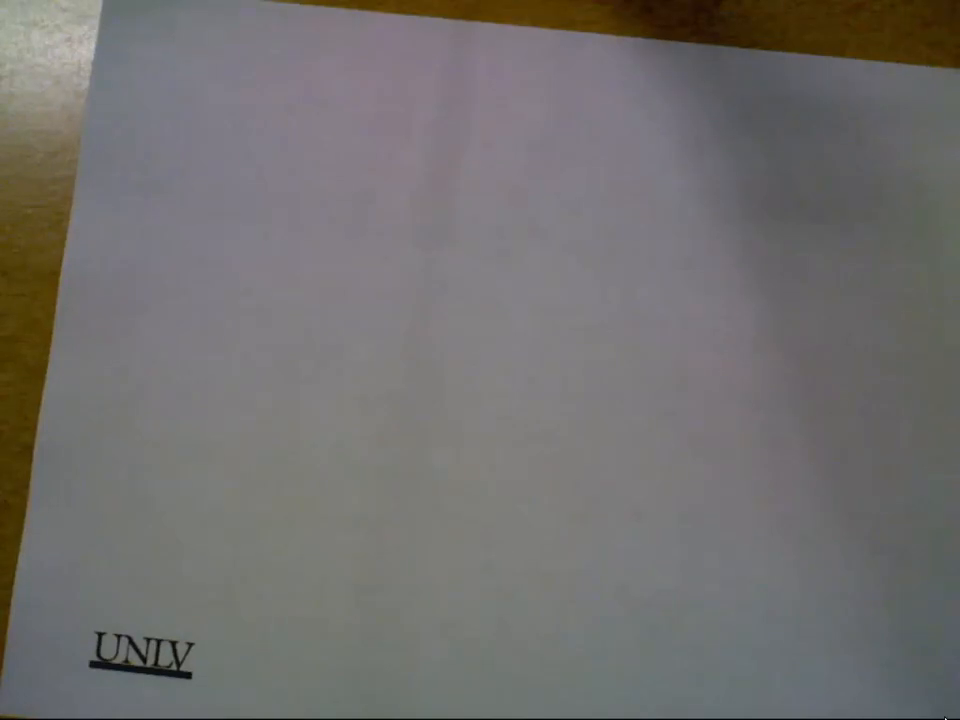